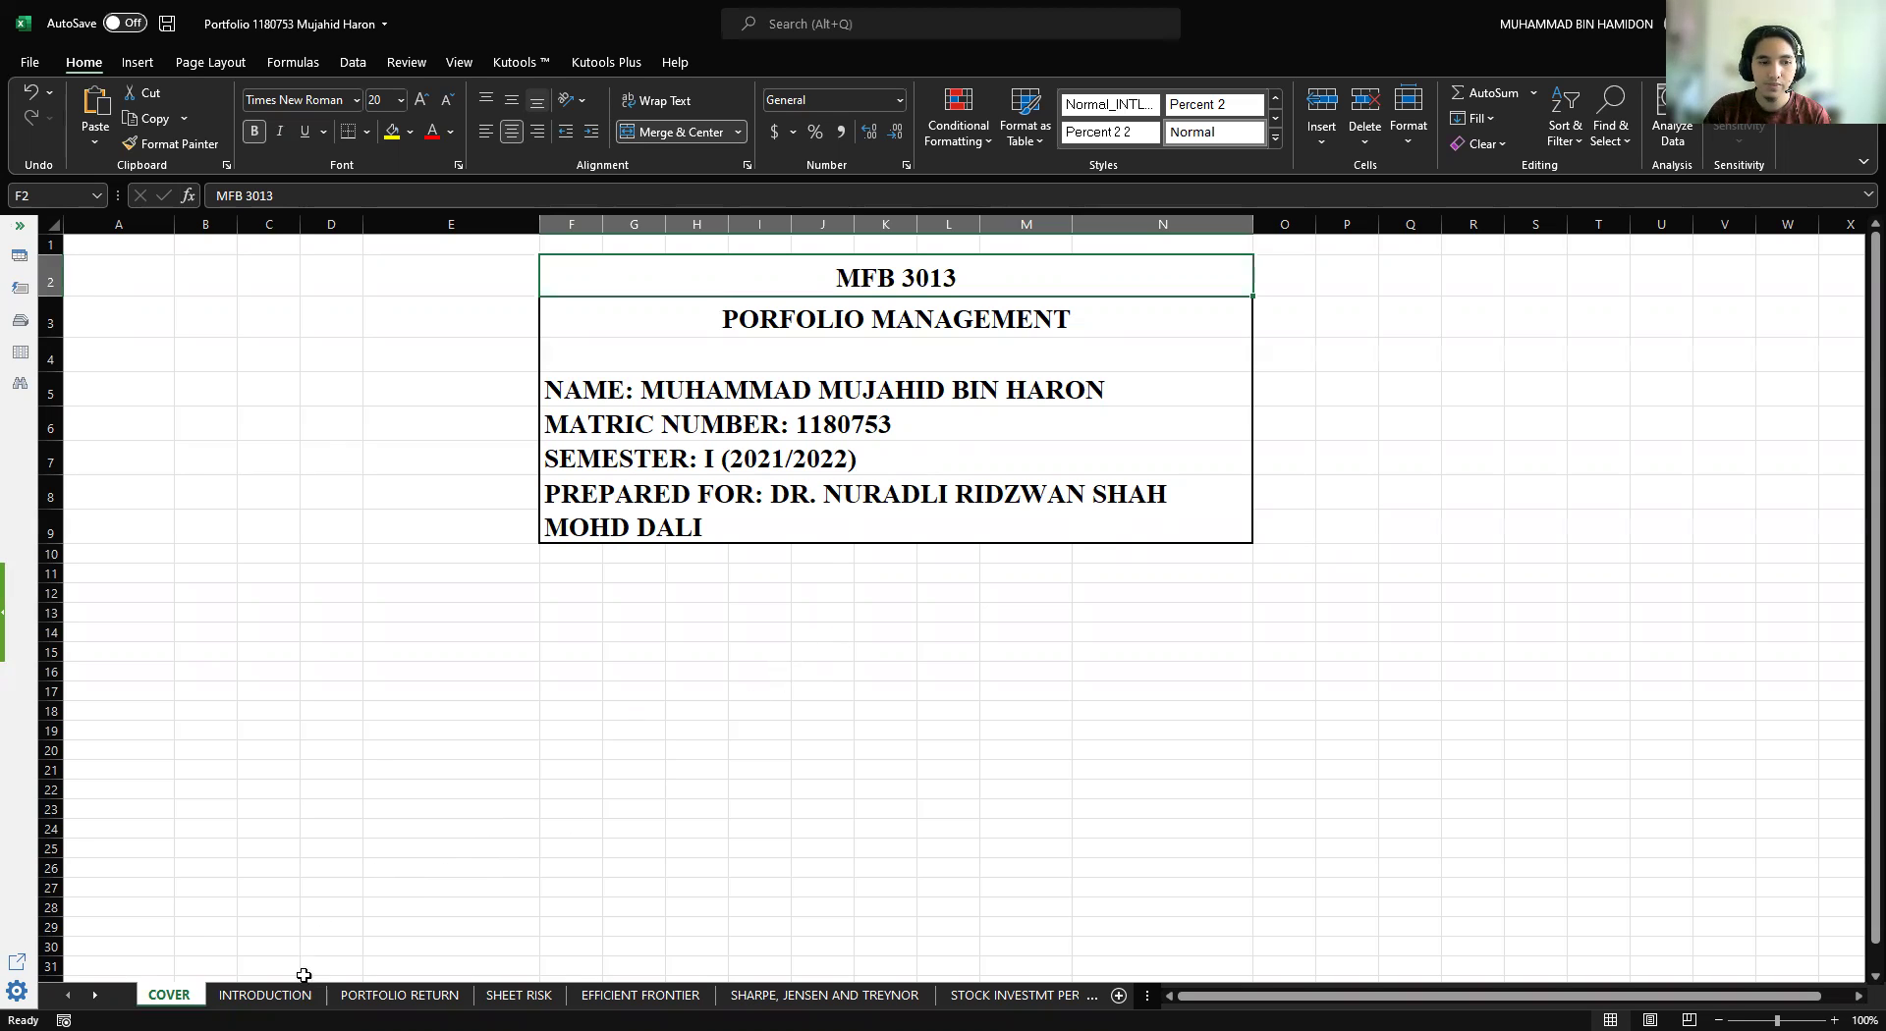
Show the INTRODUCTION sheet with the 20% allocation per stock and expected returns from 10% to 20%.
left_click(266, 995)
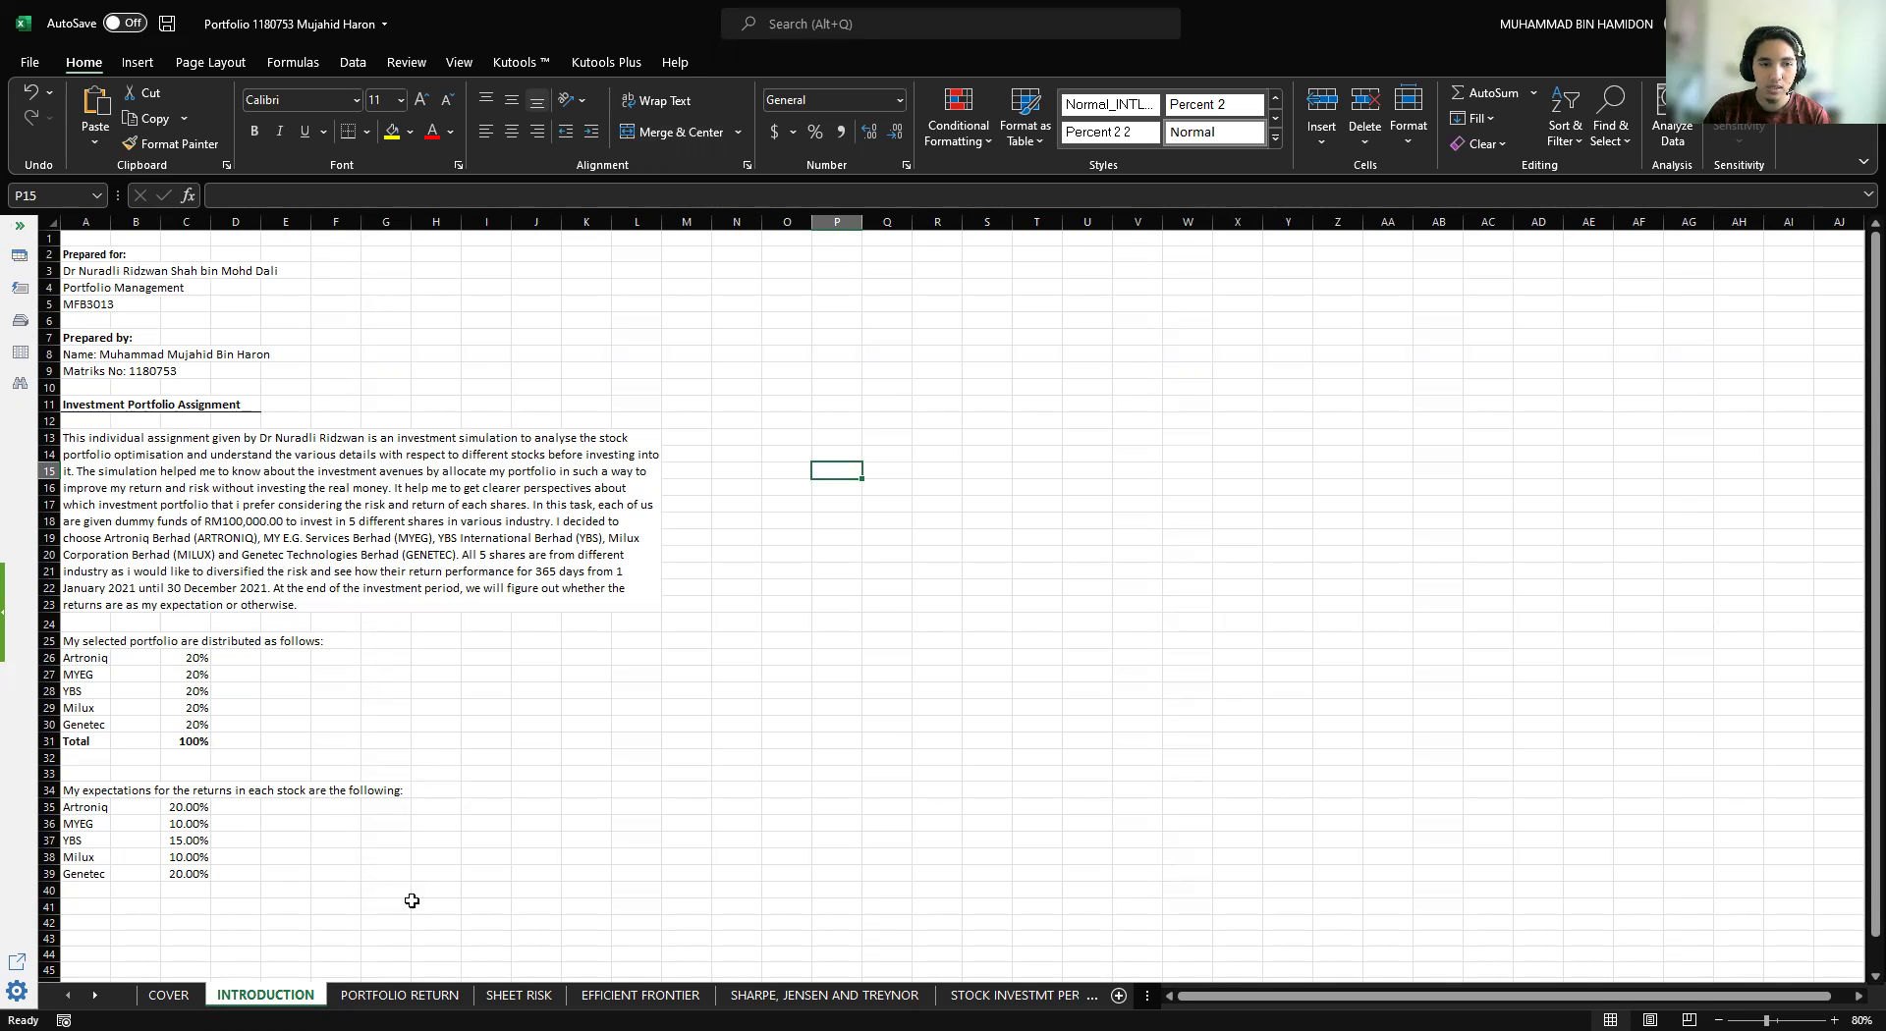
Switch to the PORTFOLIO RETURN sheet of historical prices and daily returns for the five stocks.
left_click(399, 995)
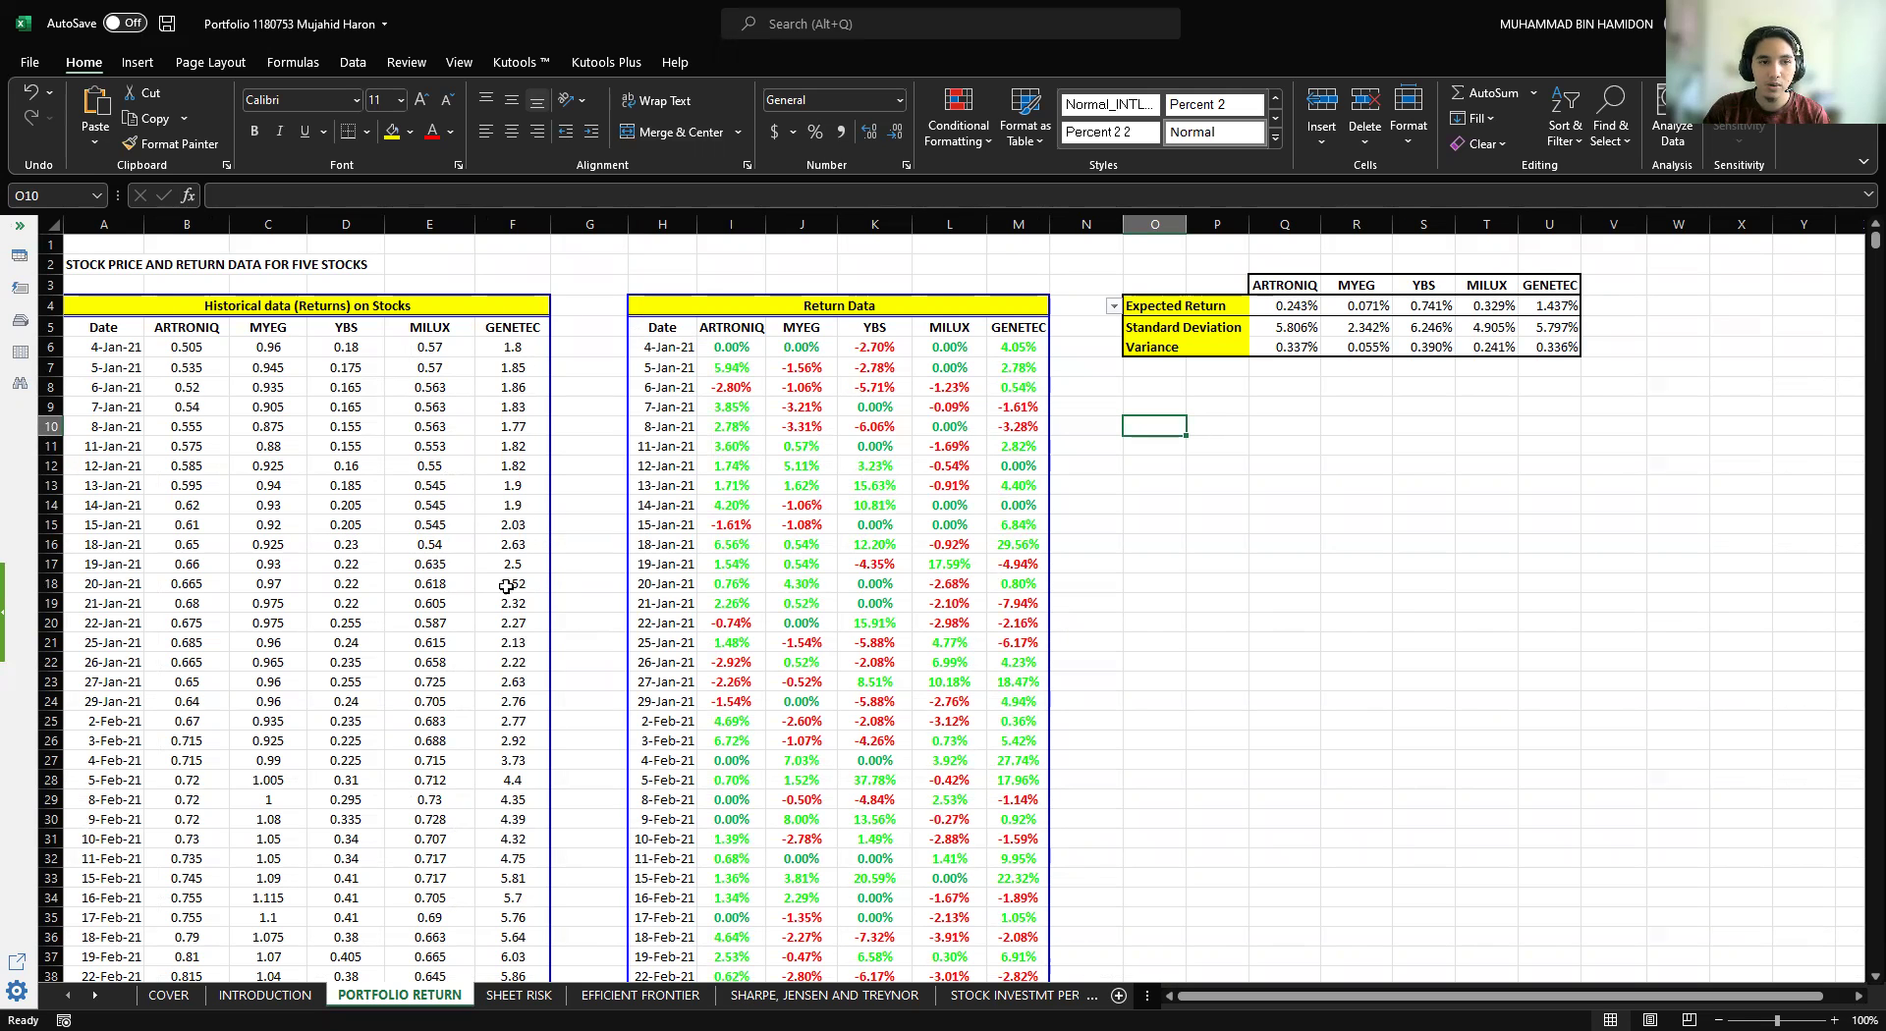
left_click(769, 382)
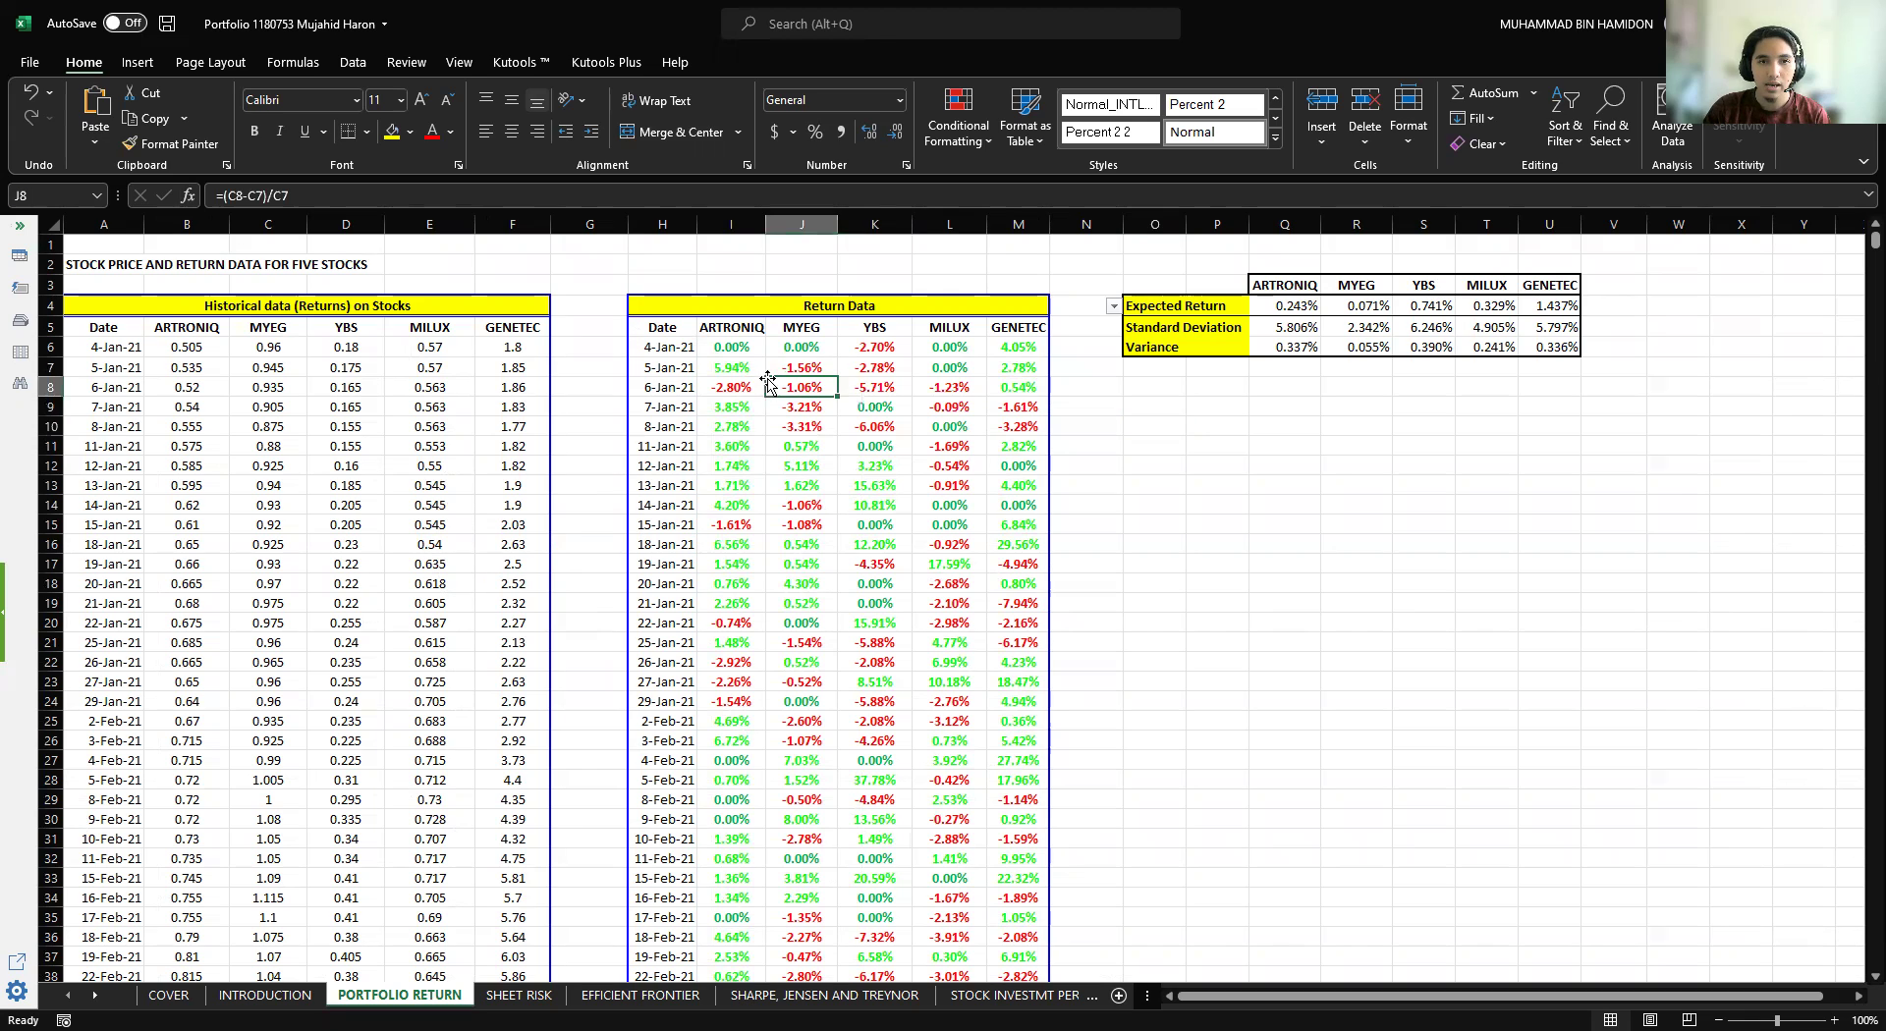
left_click(805, 307)
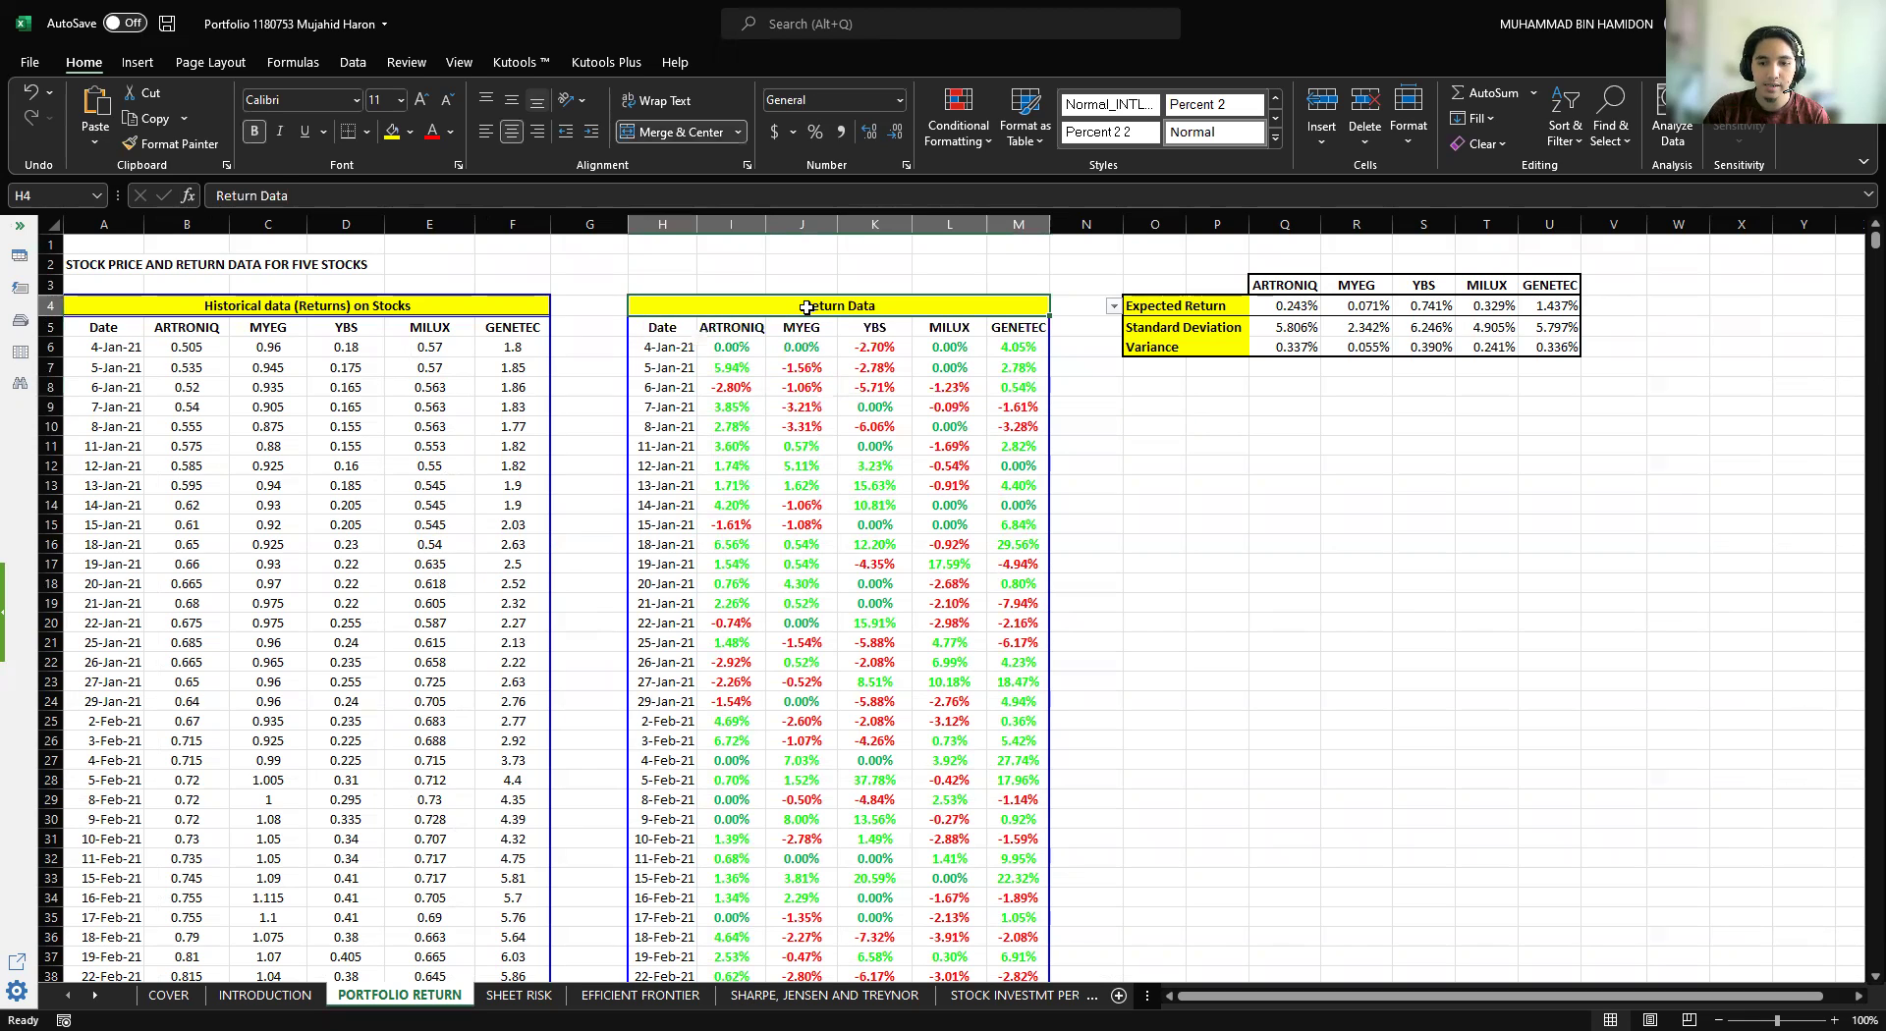
Review the AVERAGE expected-return formulas for ARTRONIQ, MYEG, YBS, MILUX and GENETEC.
left_click(1287, 307)
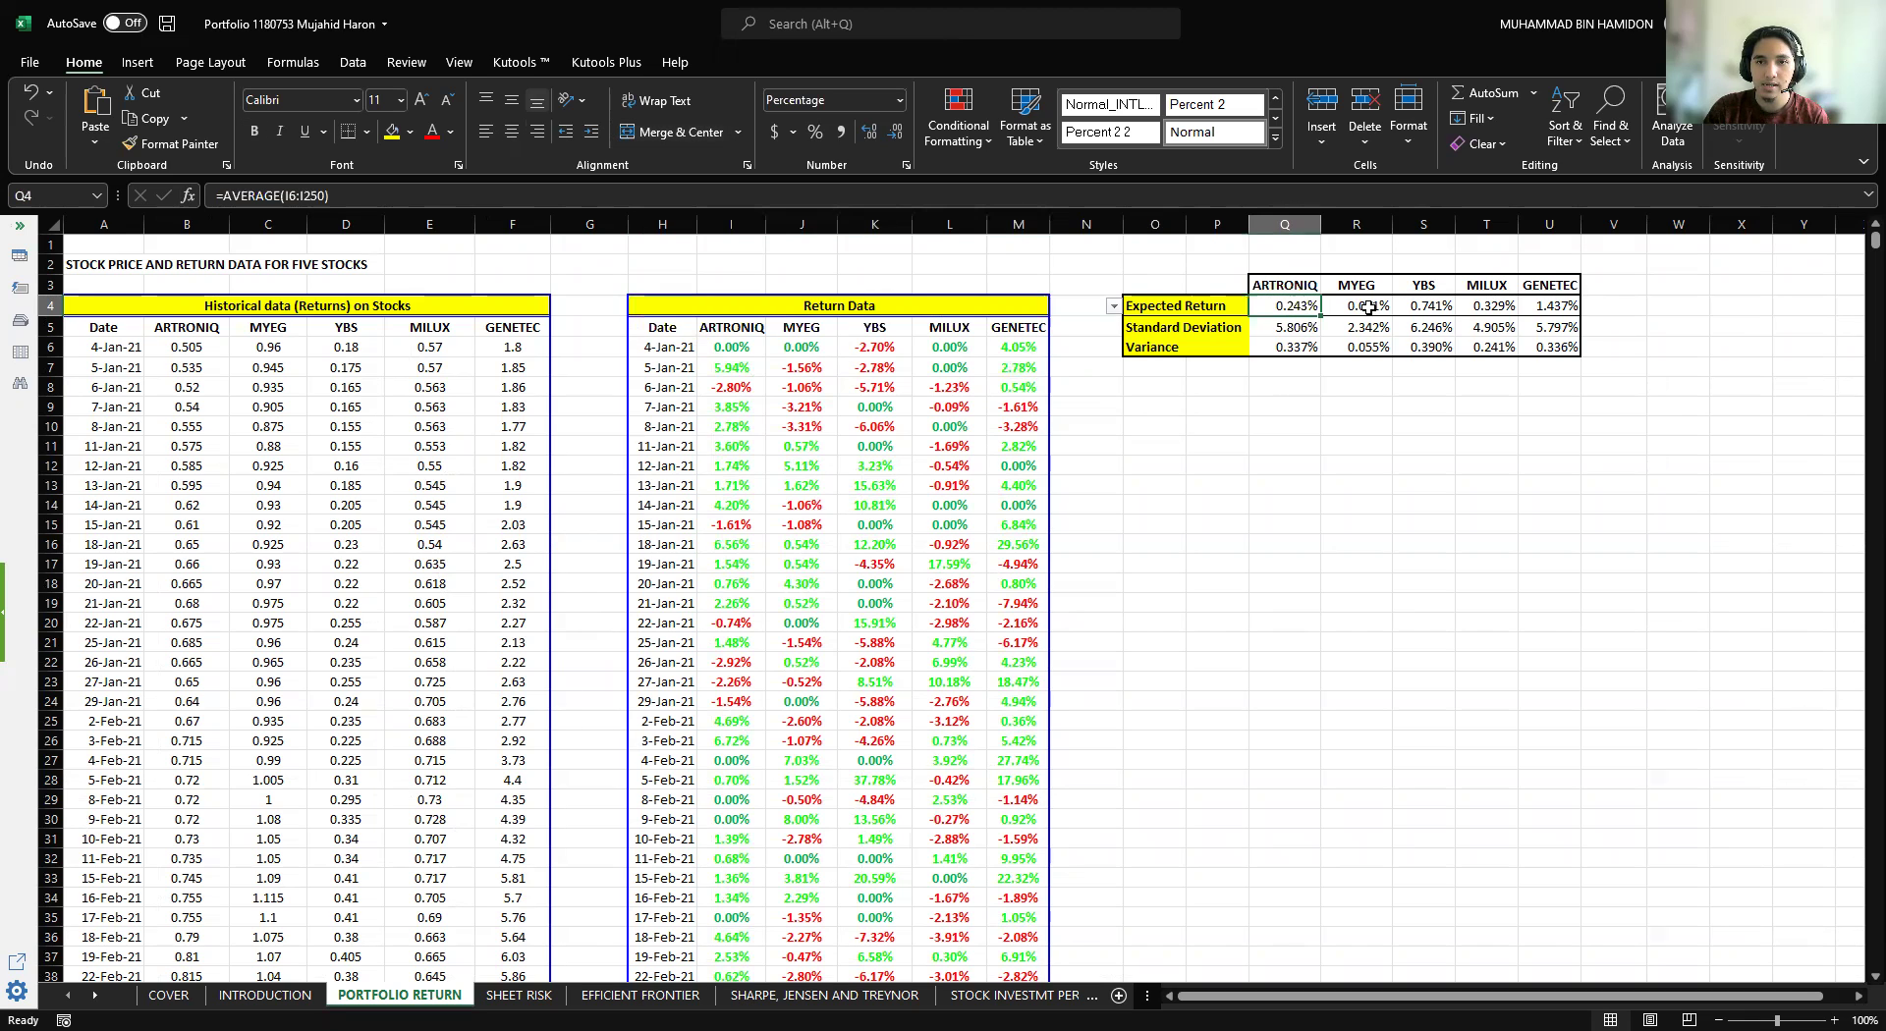
left_click(1369, 308)
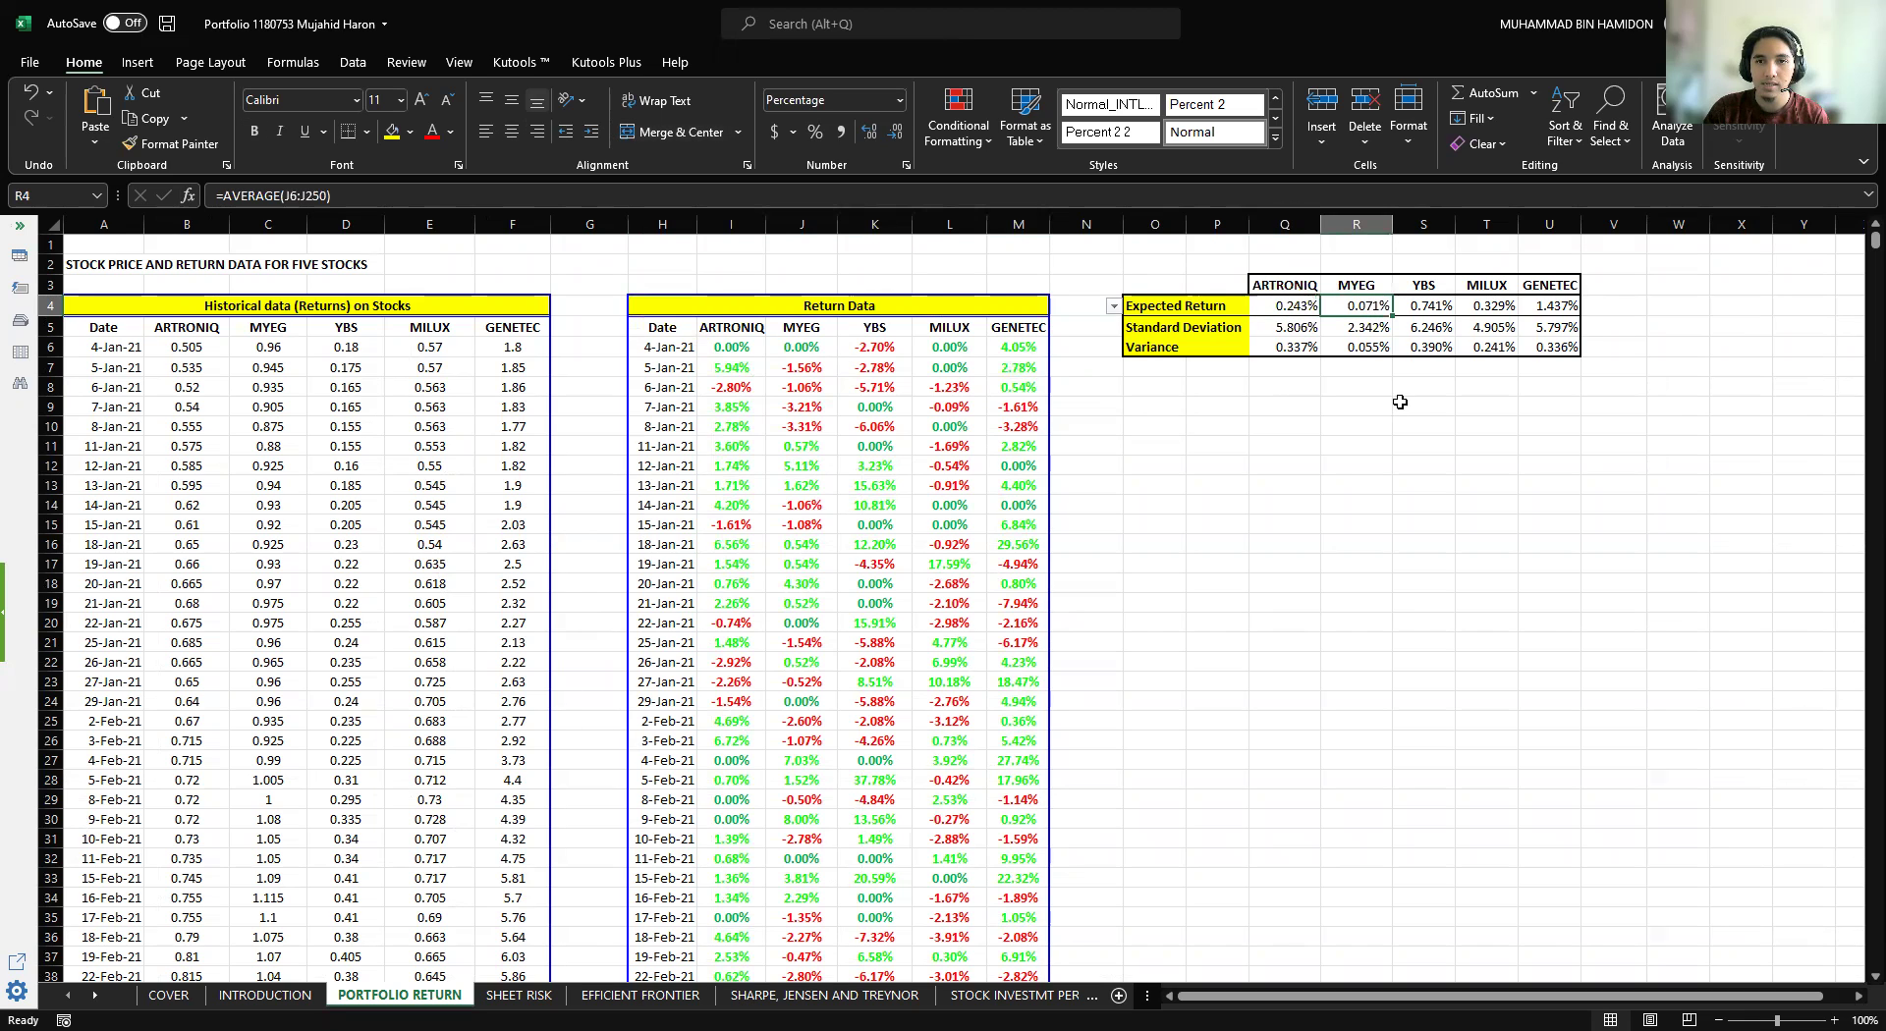
left_click(1420, 308)
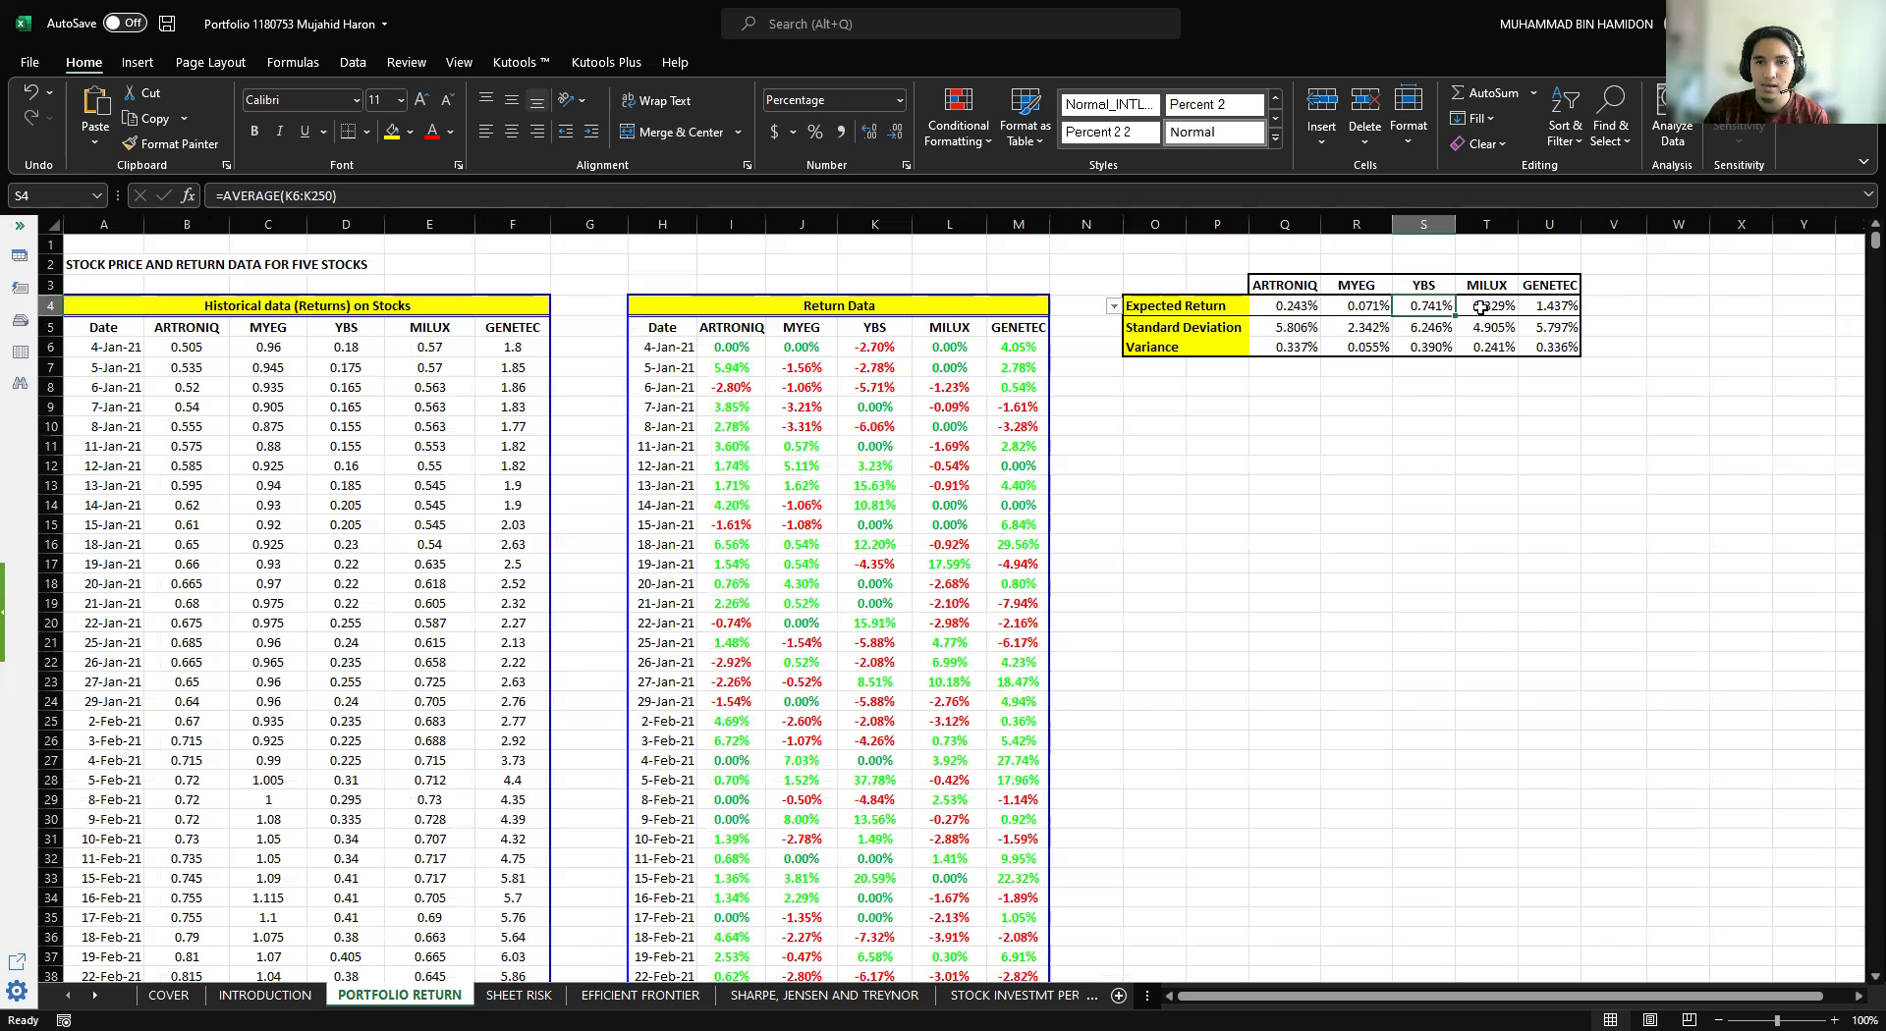
left_click(1483, 307)
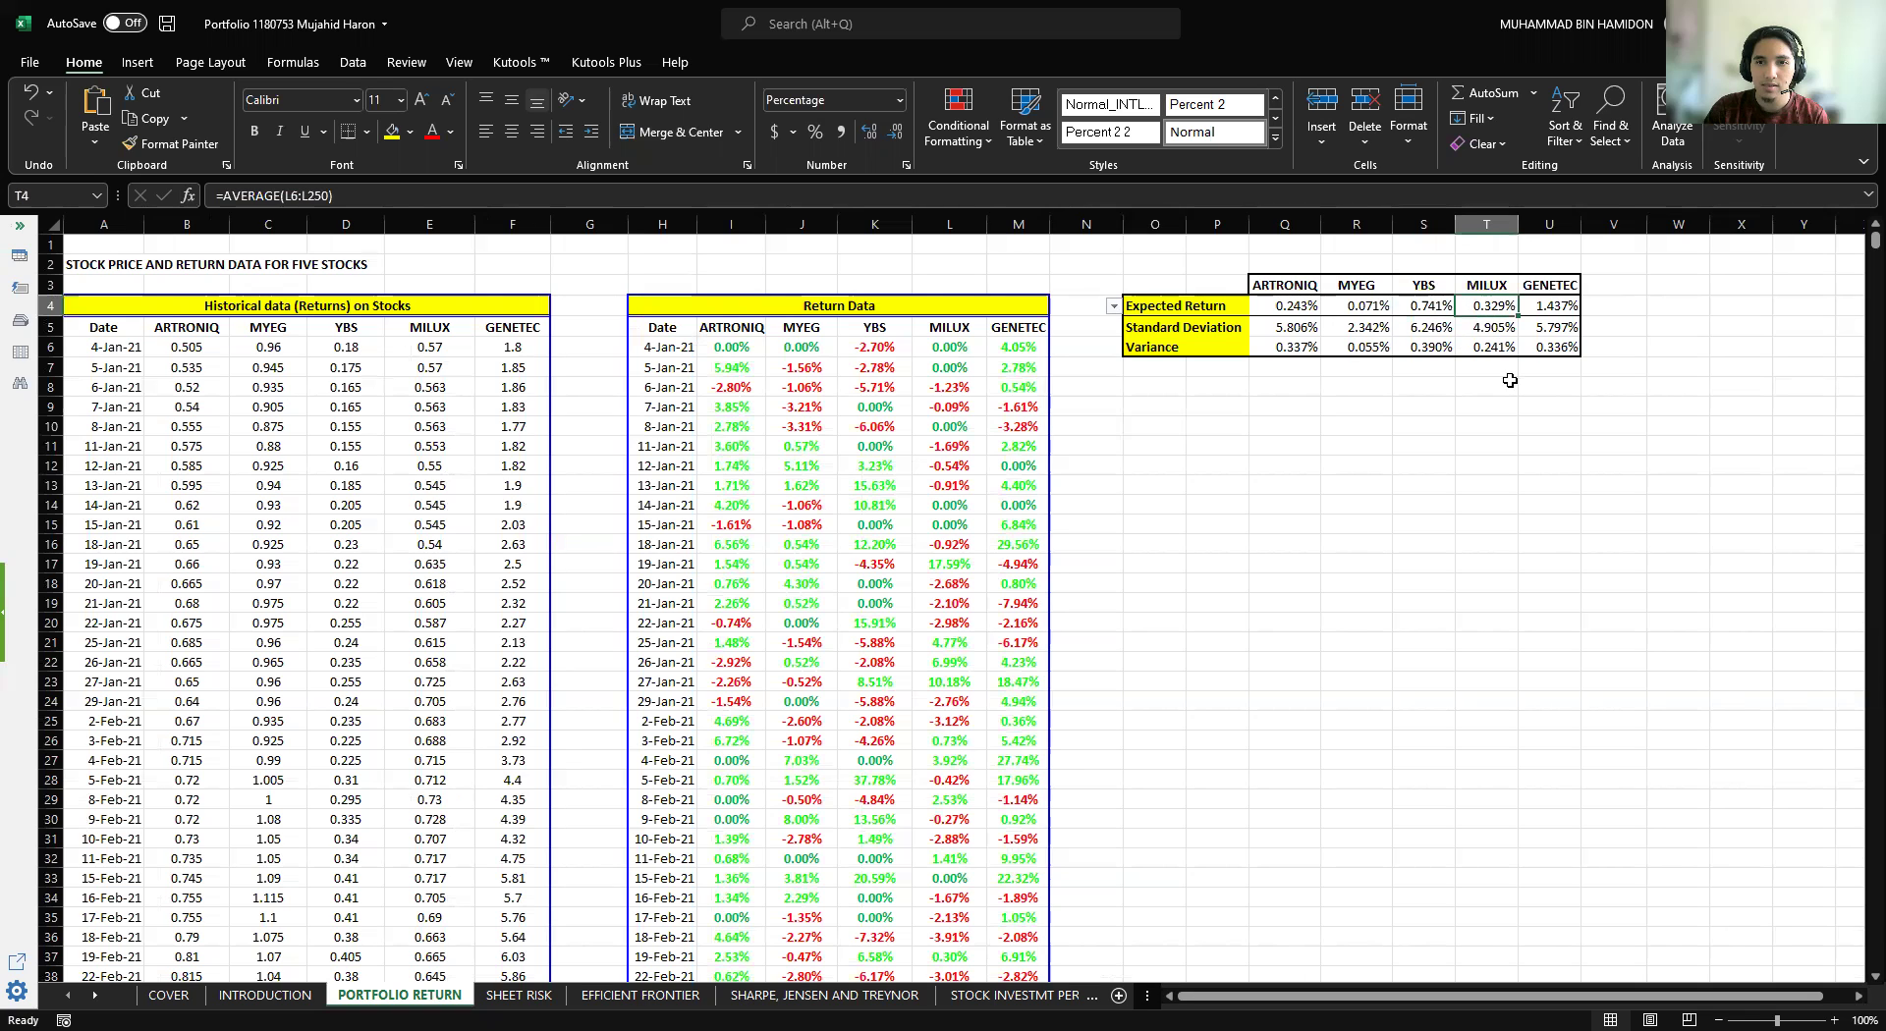
left_click(1550, 309)
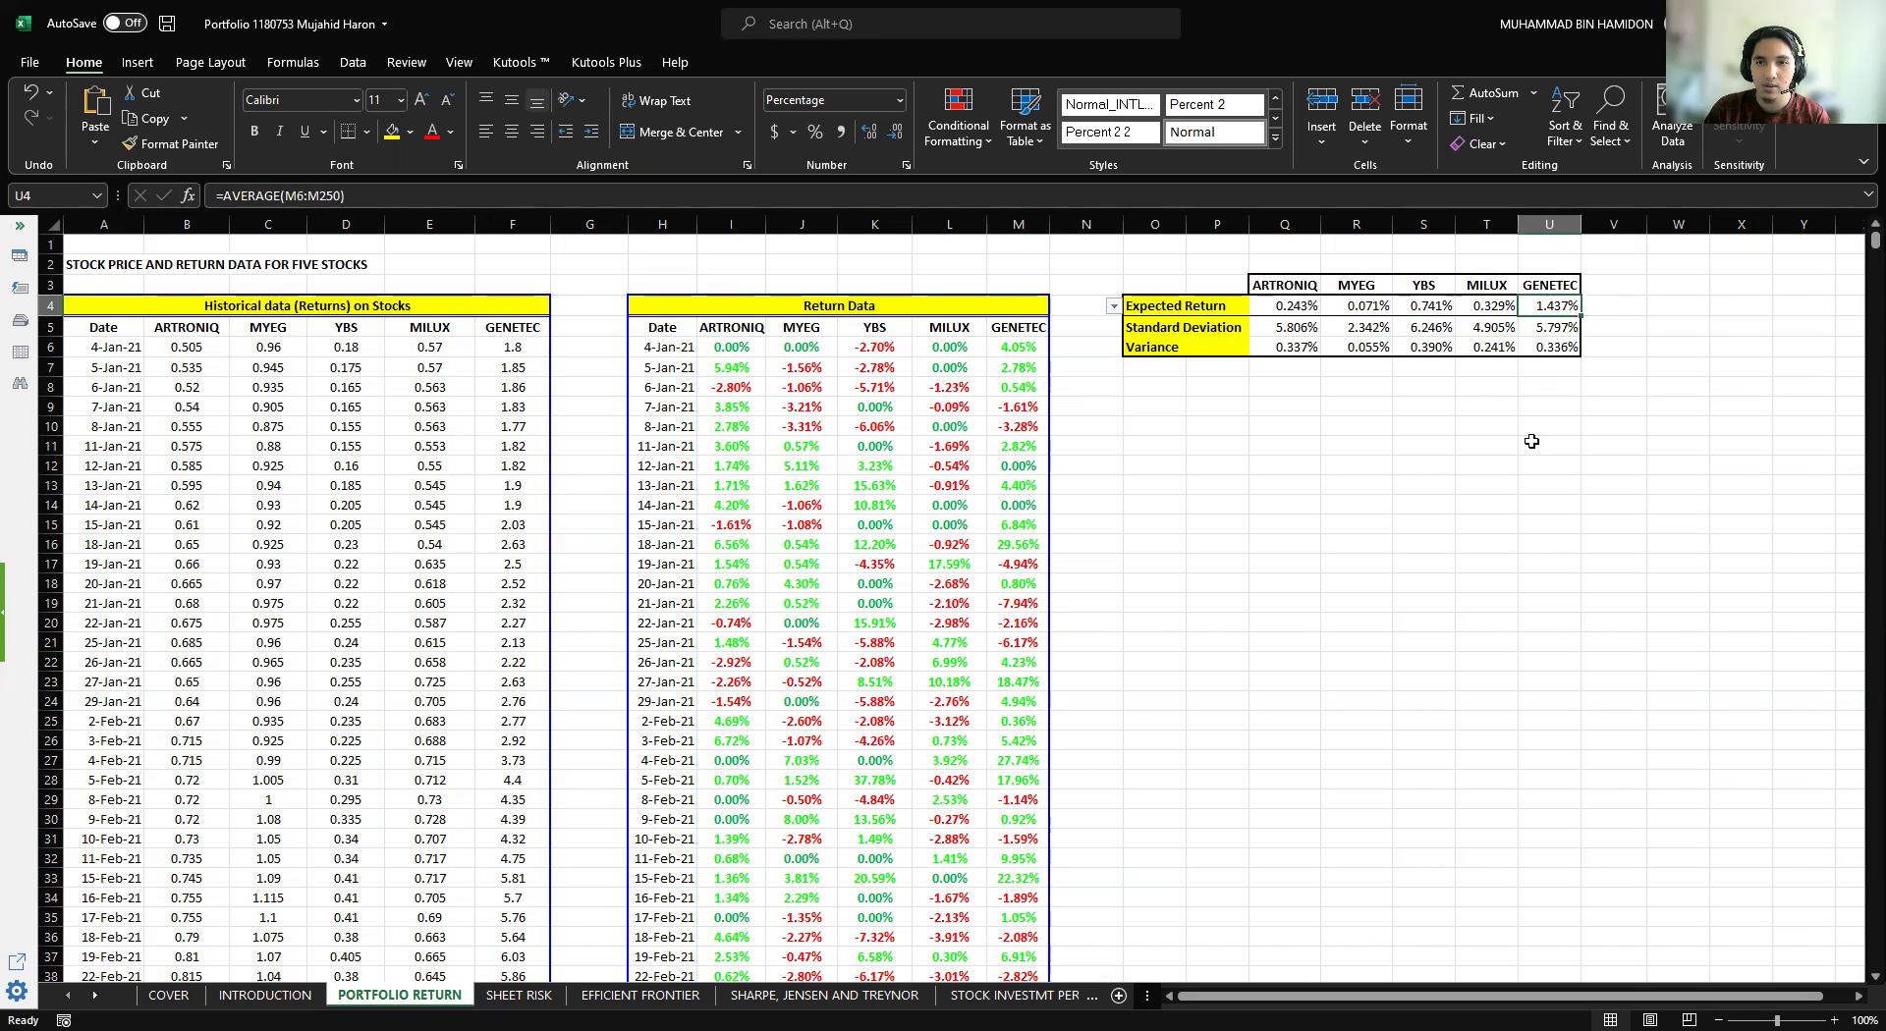
Review the five stocks' STDEV standard-deviation formulas, from 2.342% (MYEG) to 6.246% (YBS).
left_click(1300, 329)
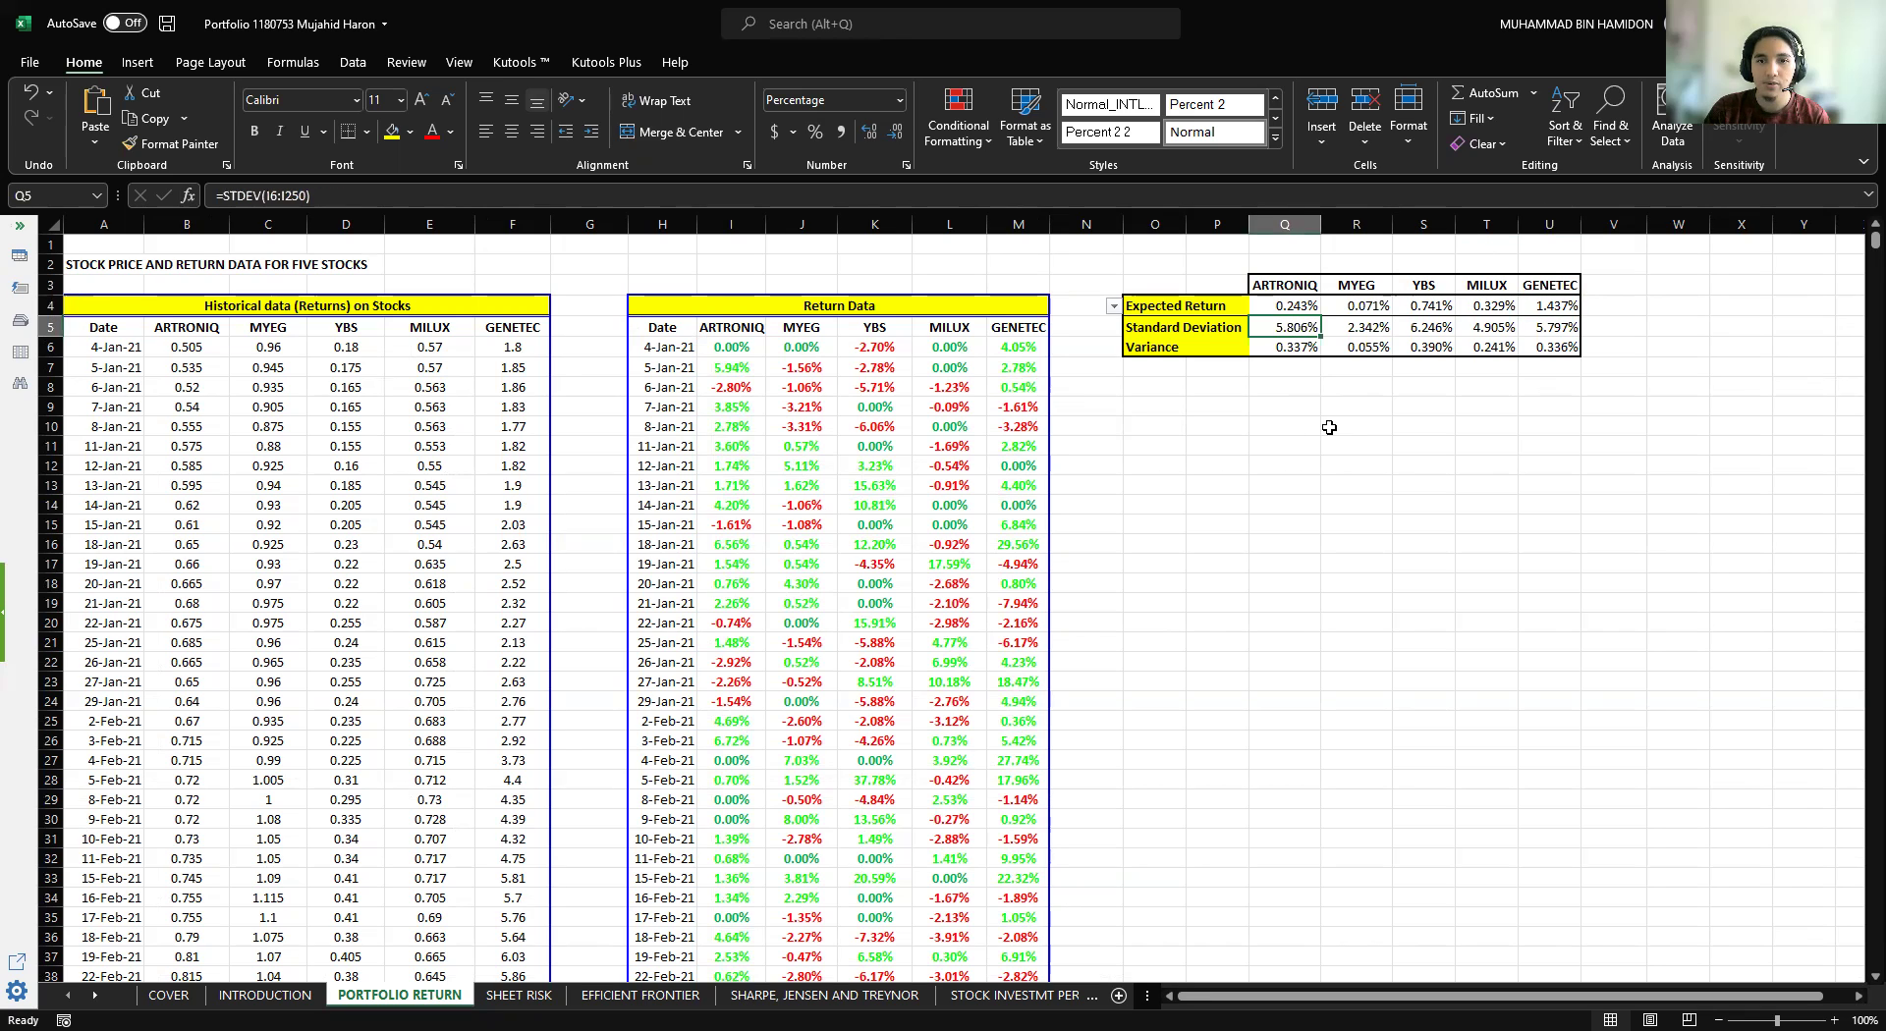
left_click(1363, 327)
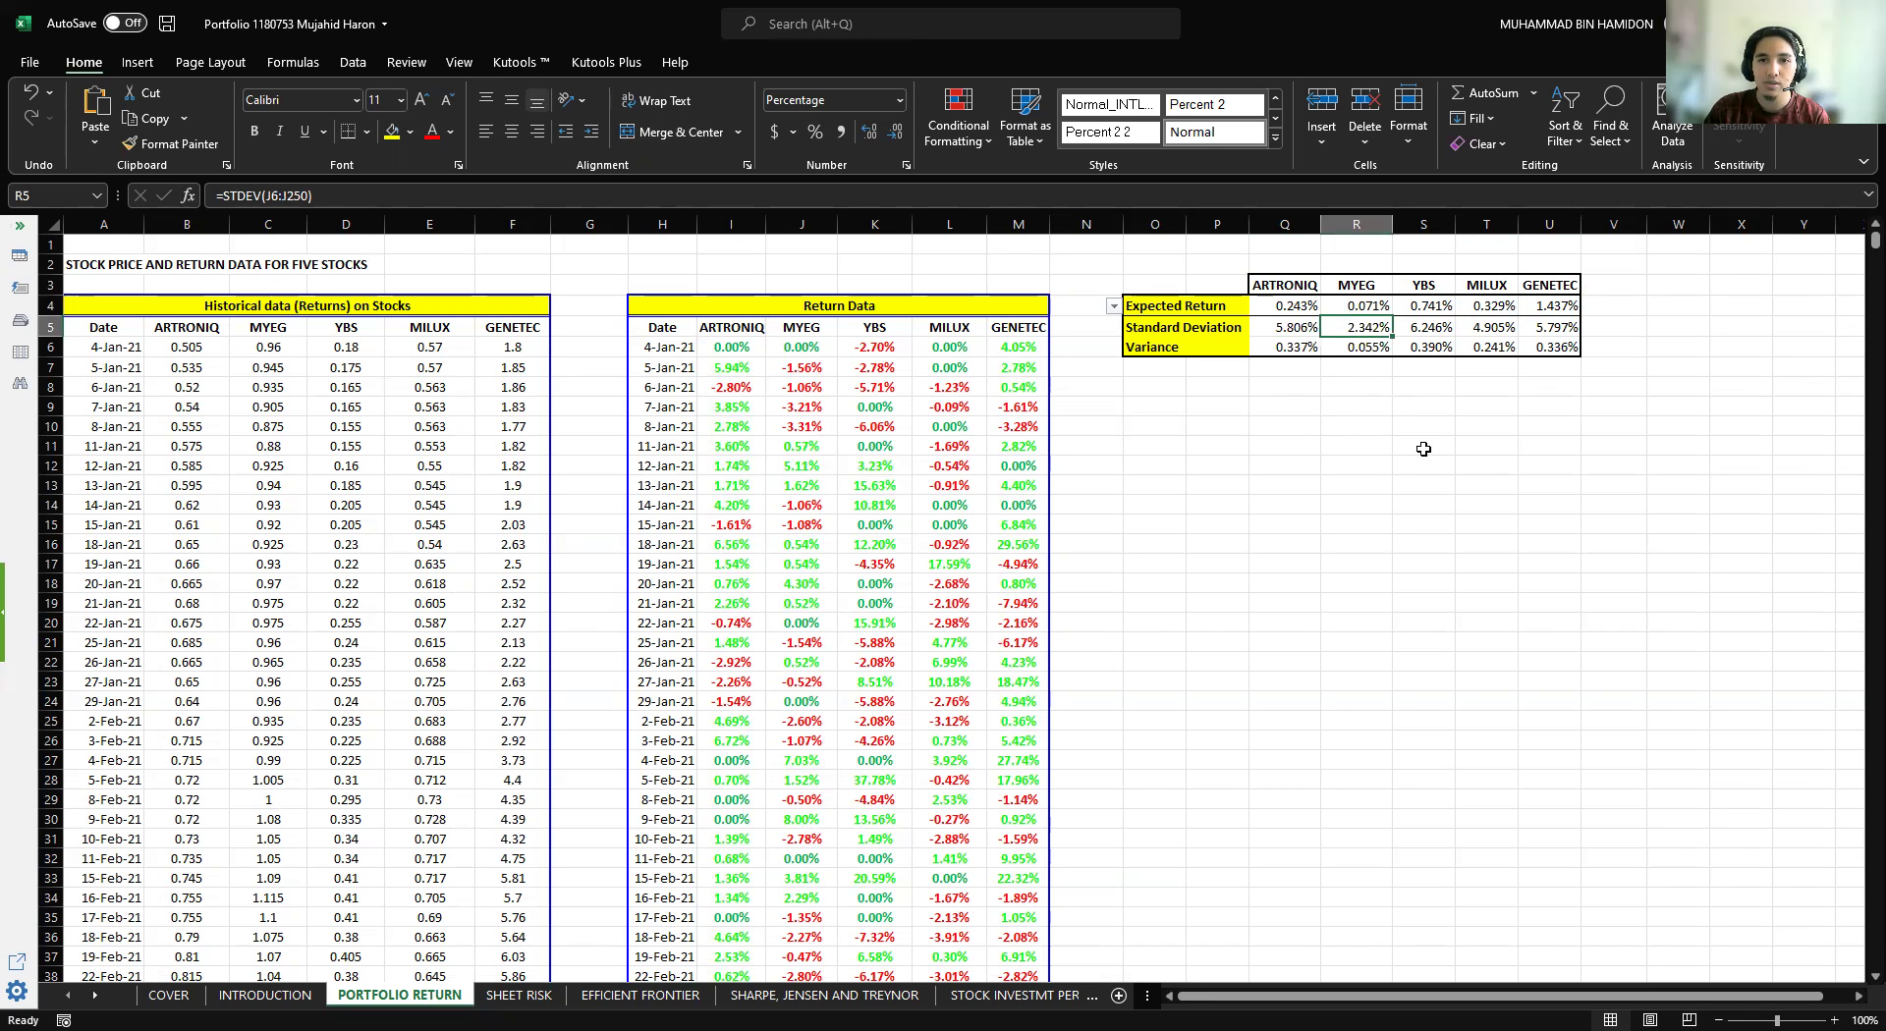
left_click(1425, 325)
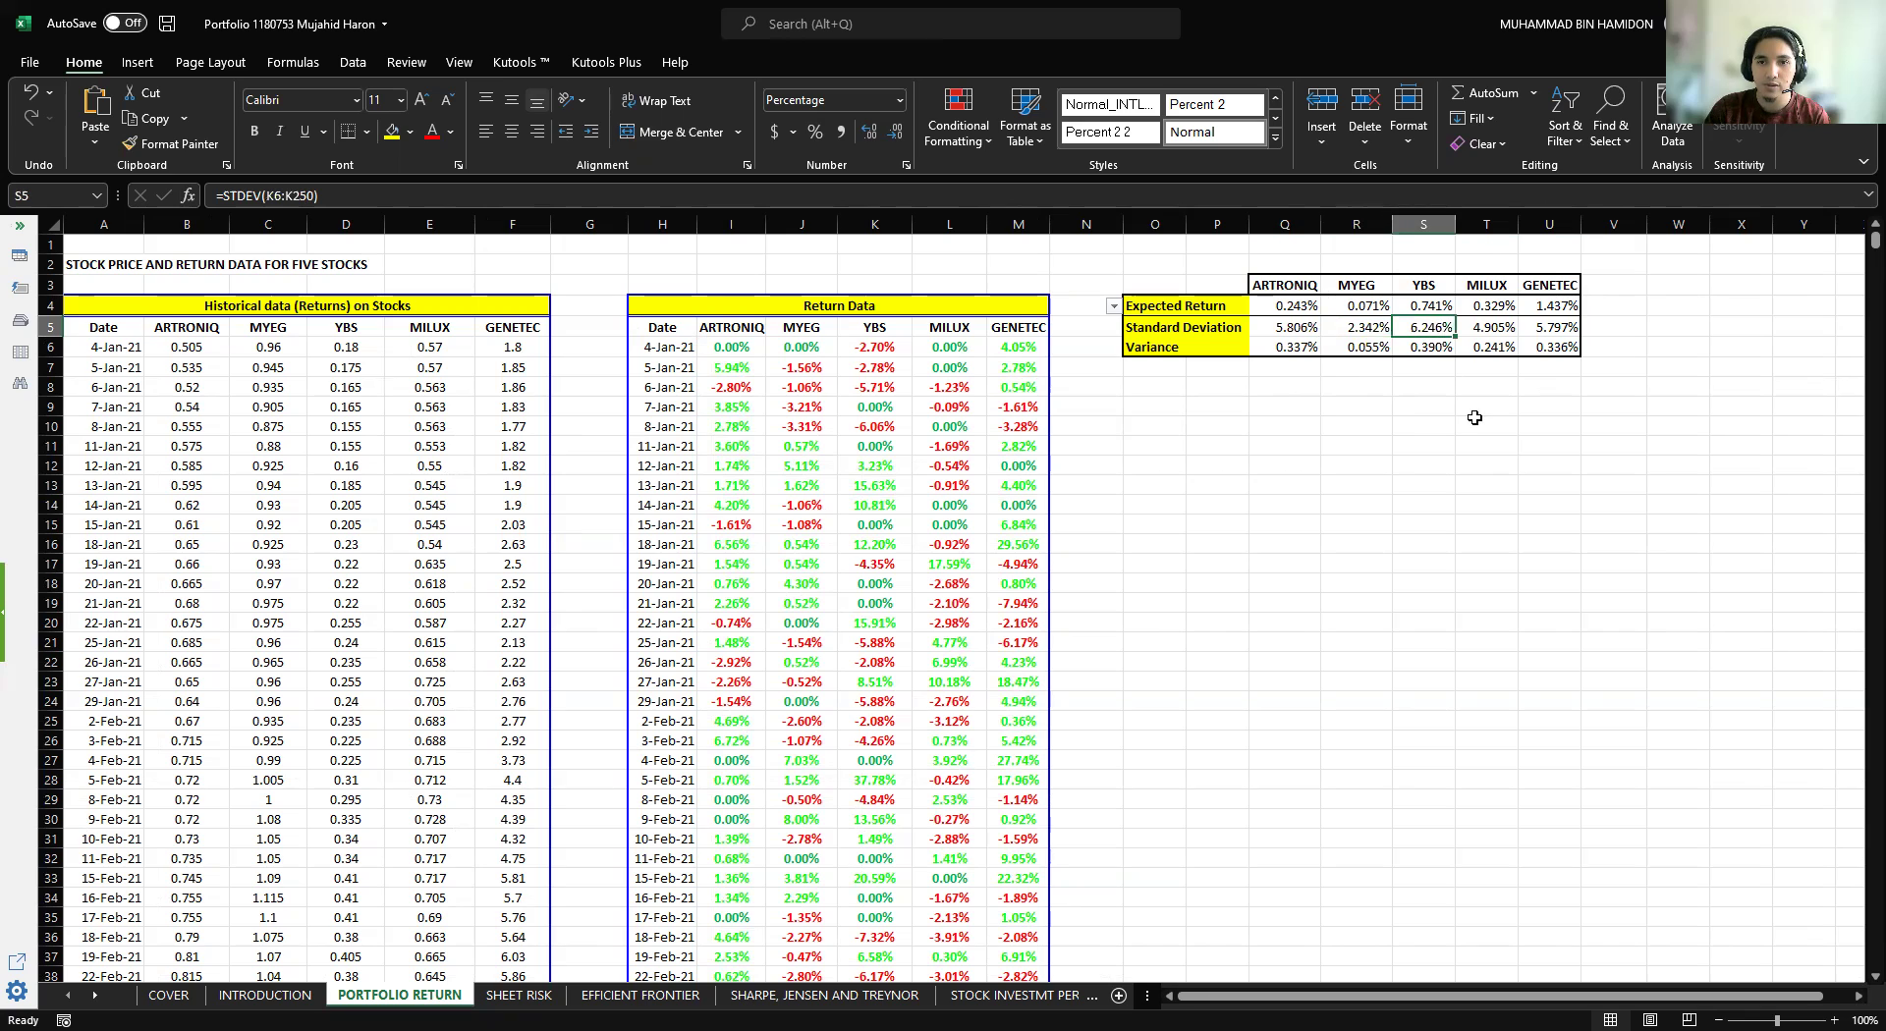
left_click(1492, 334)
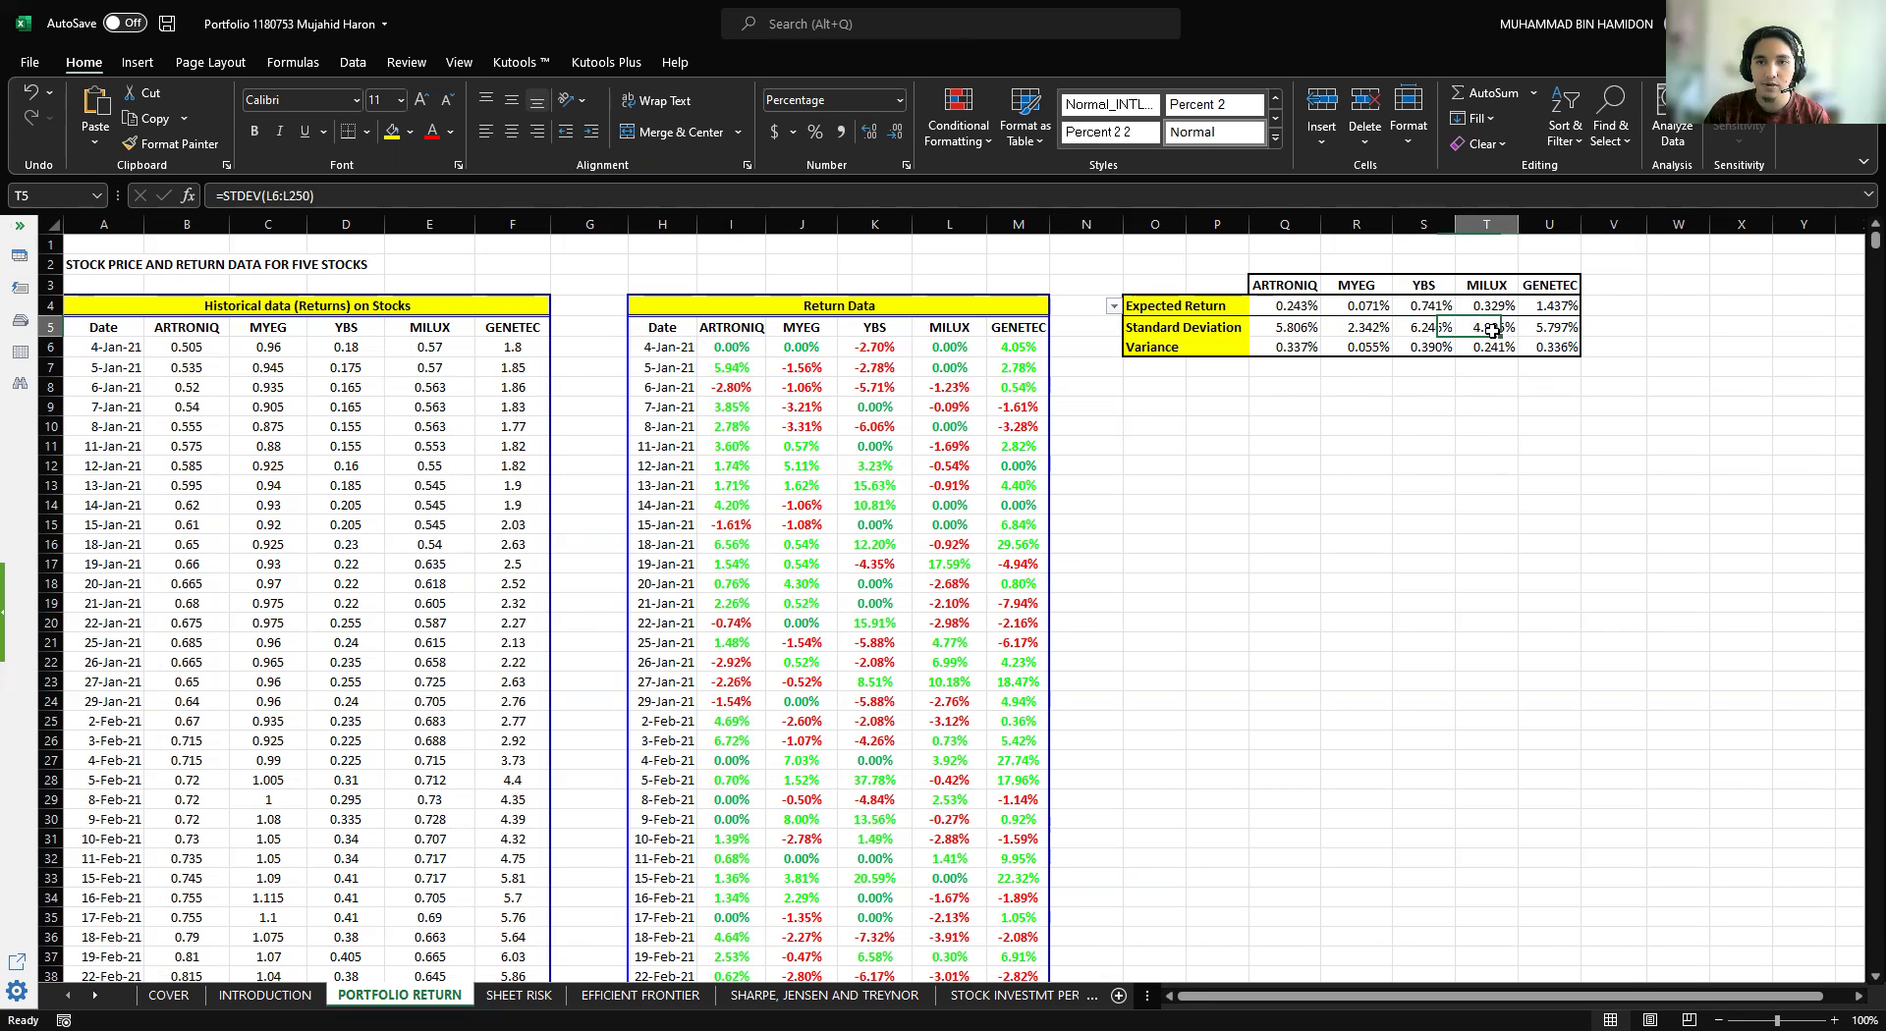
left_click(1545, 334)
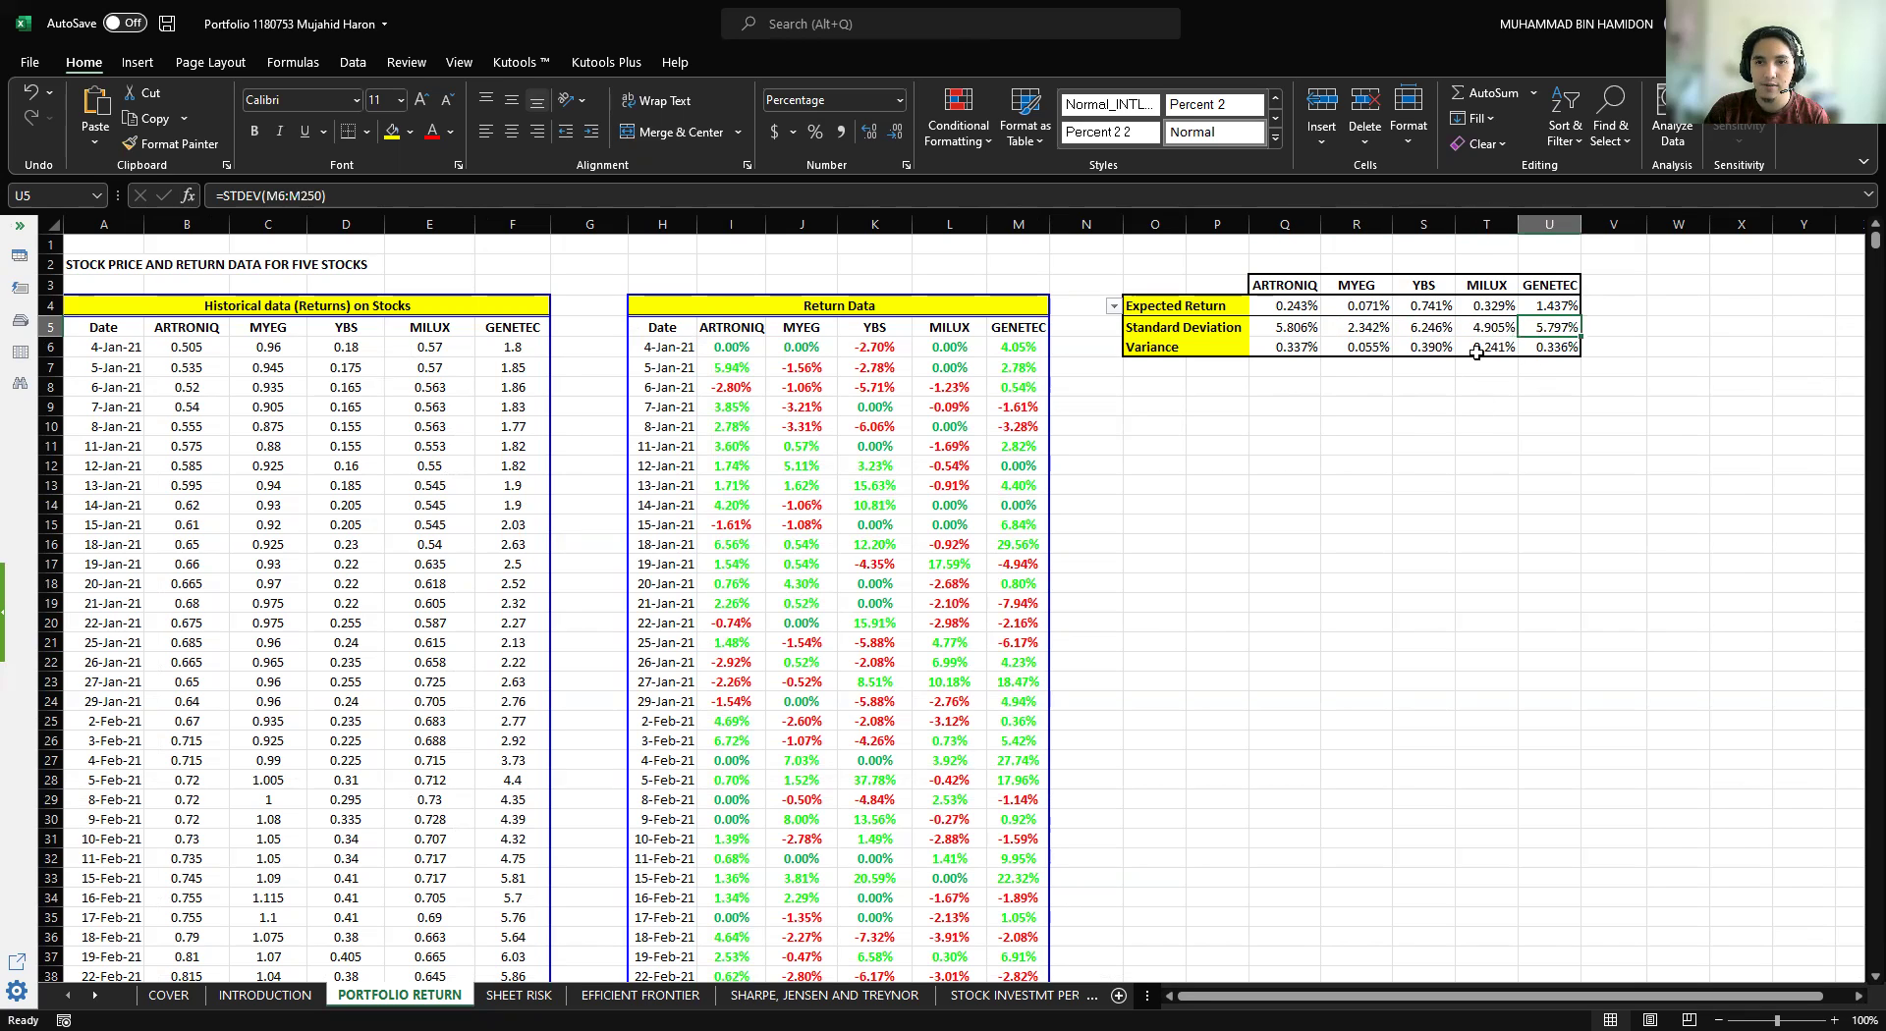
Review the VAR variance formulas for all five stocks.
left_click(1291, 347)
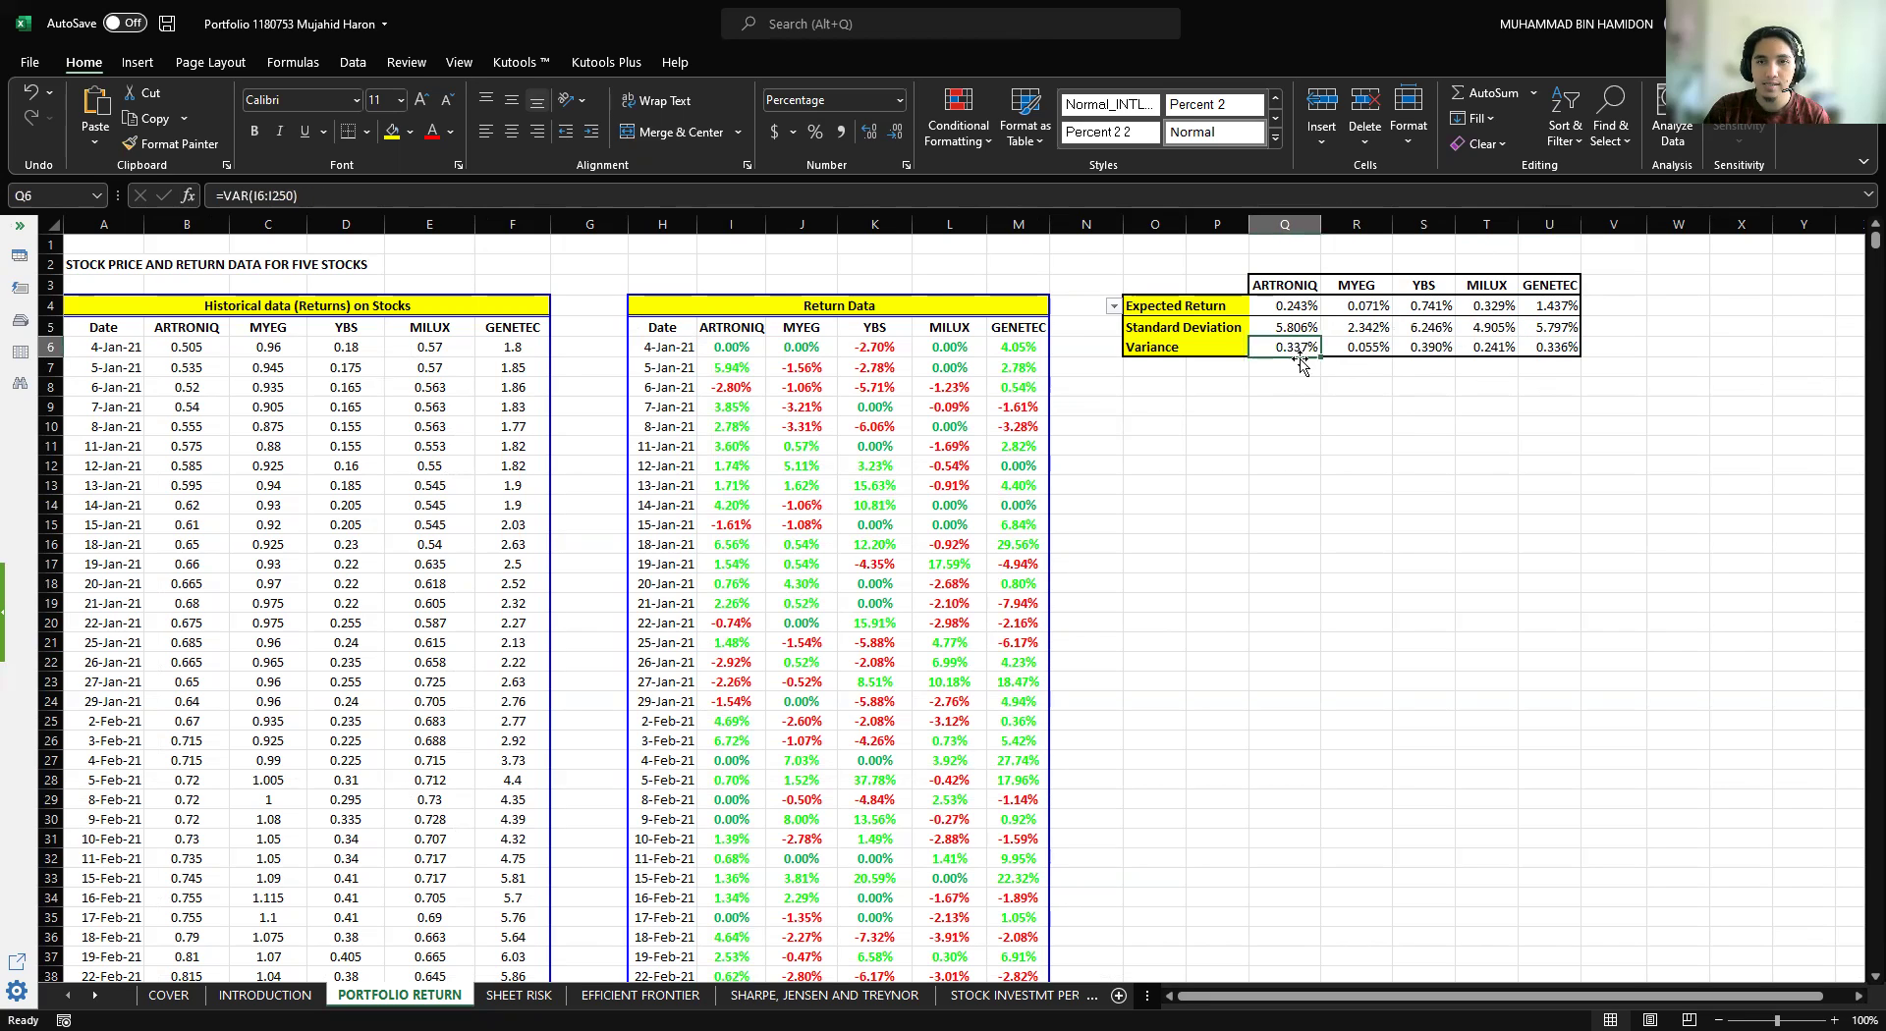
left_click(1367, 352)
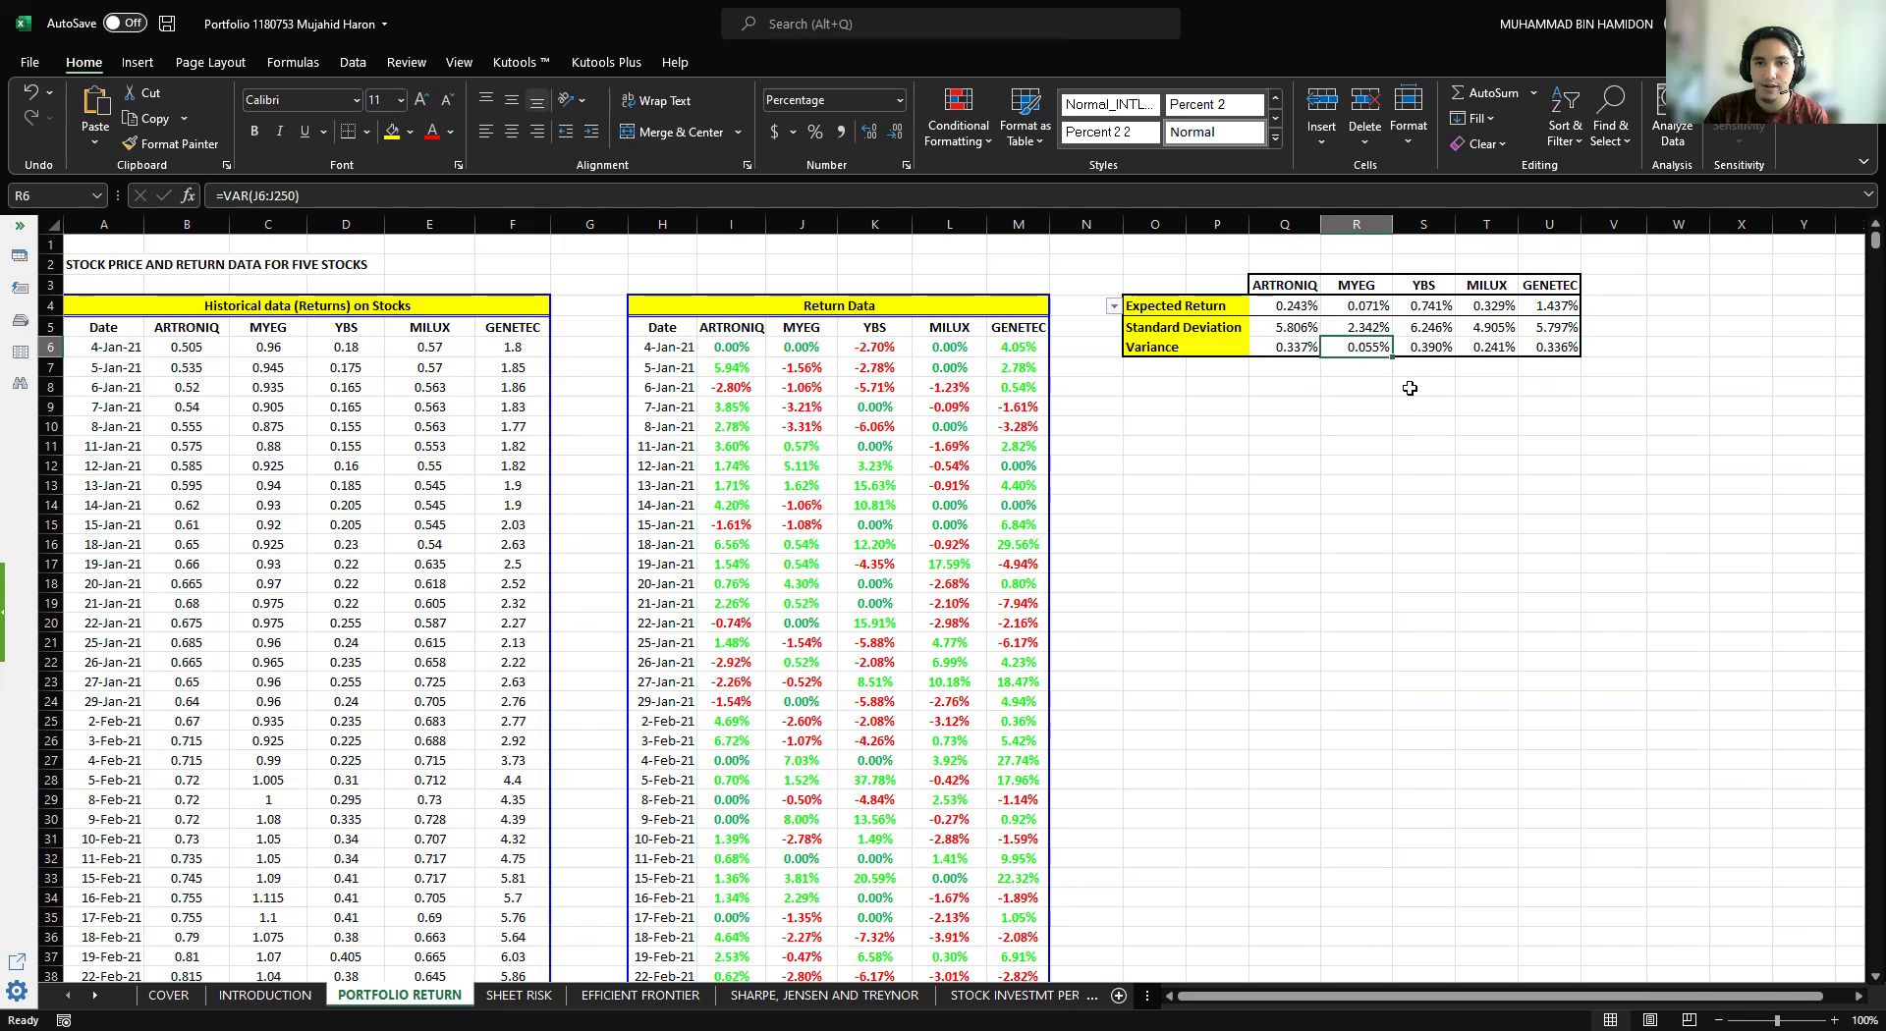
left_click(1428, 352)
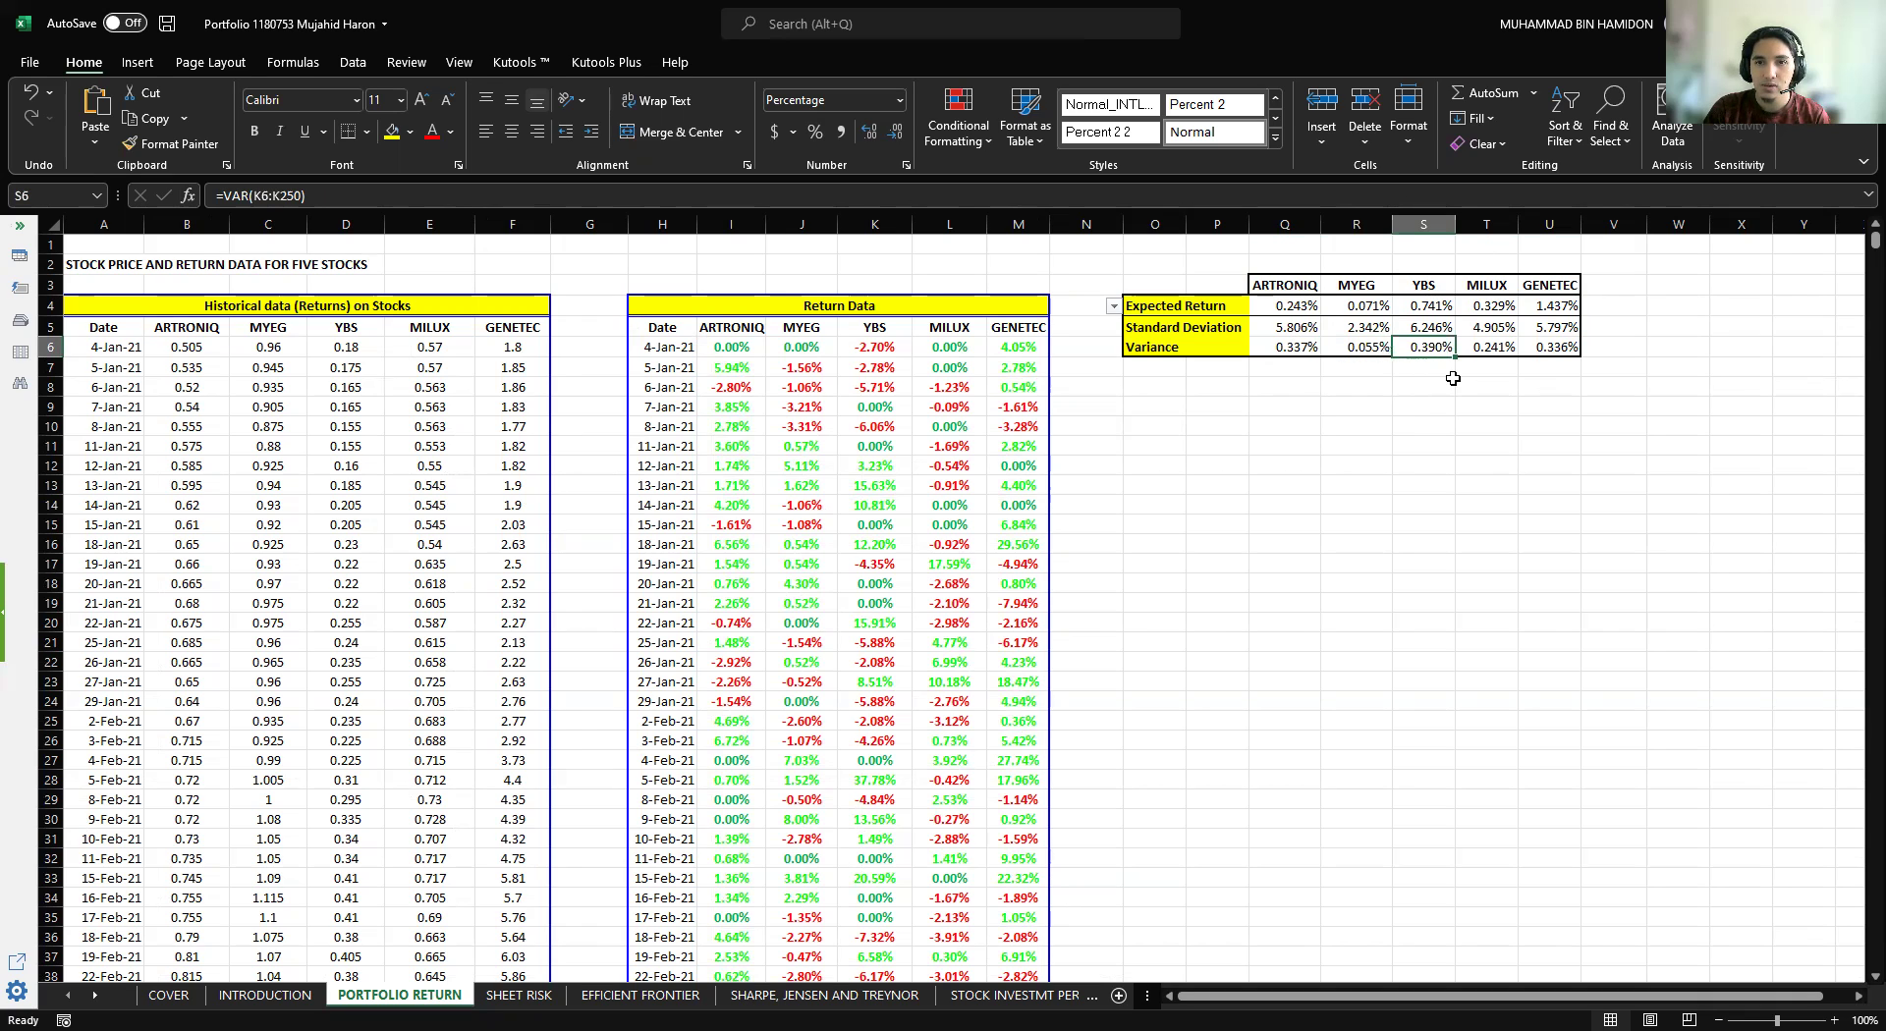
left_click(1483, 350)
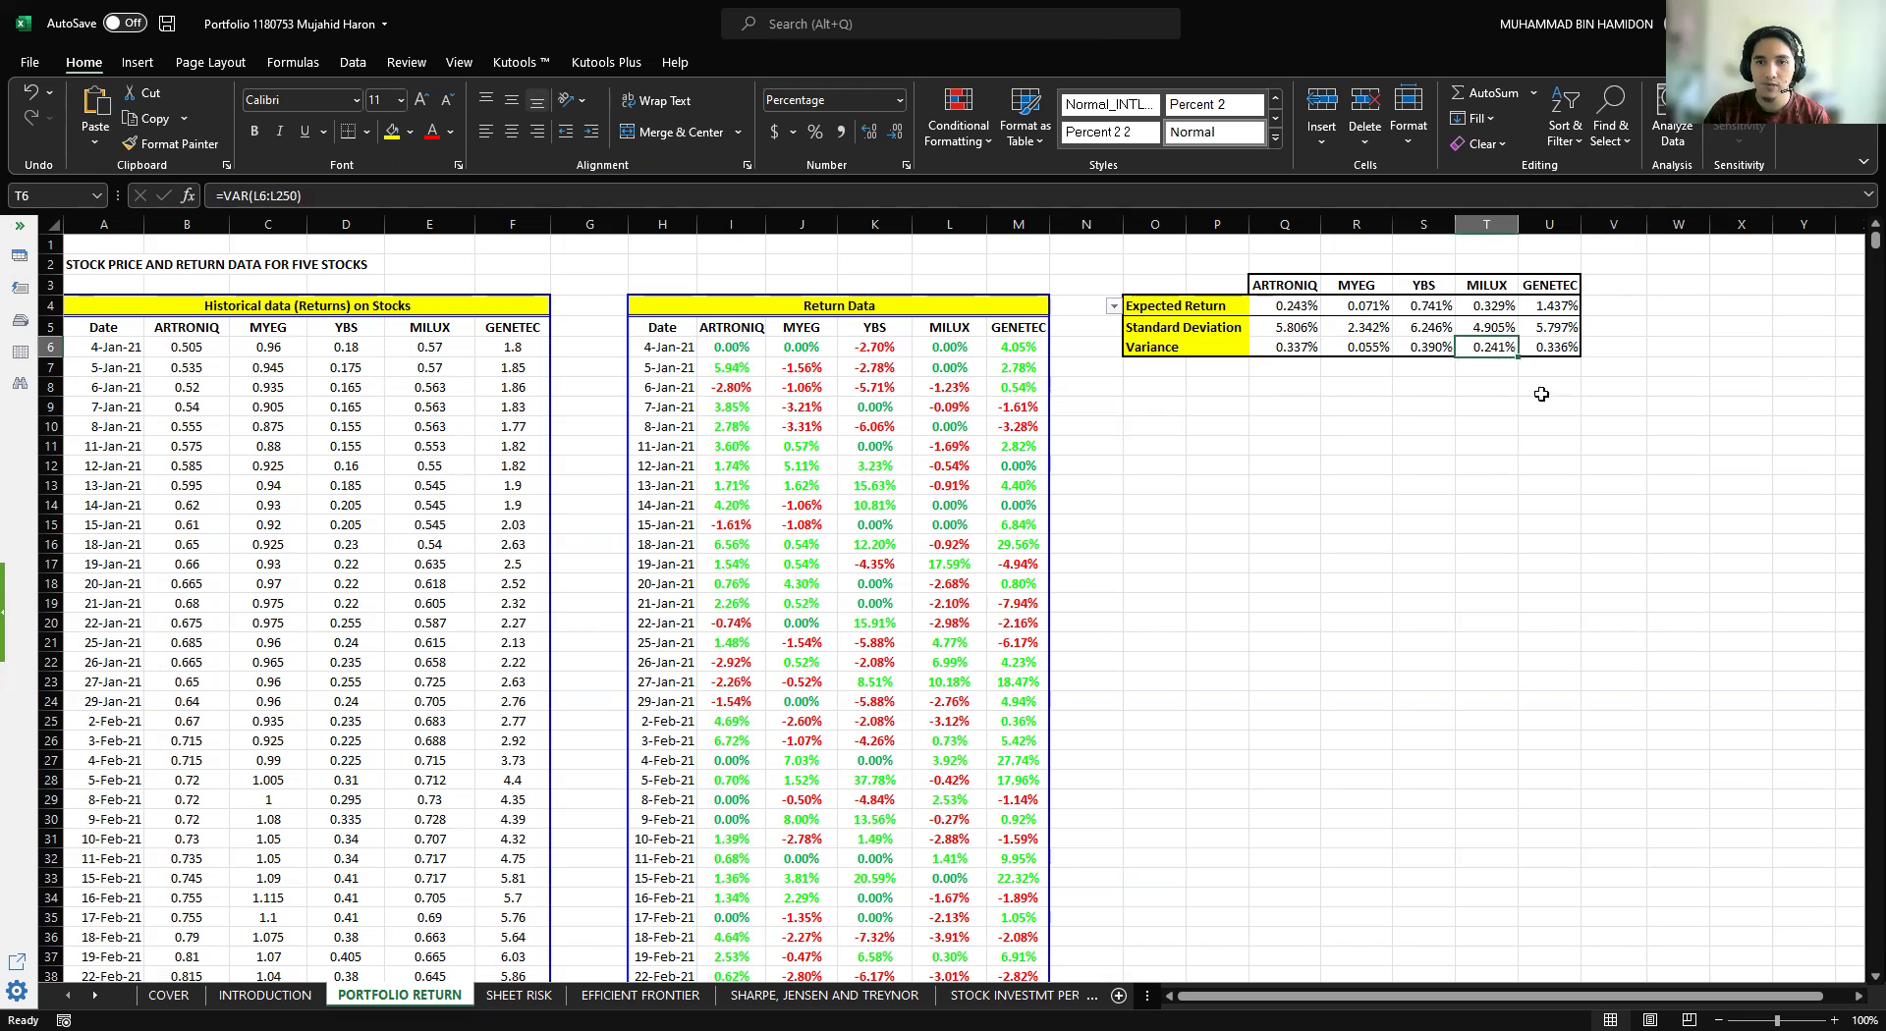
left_click(1557, 345)
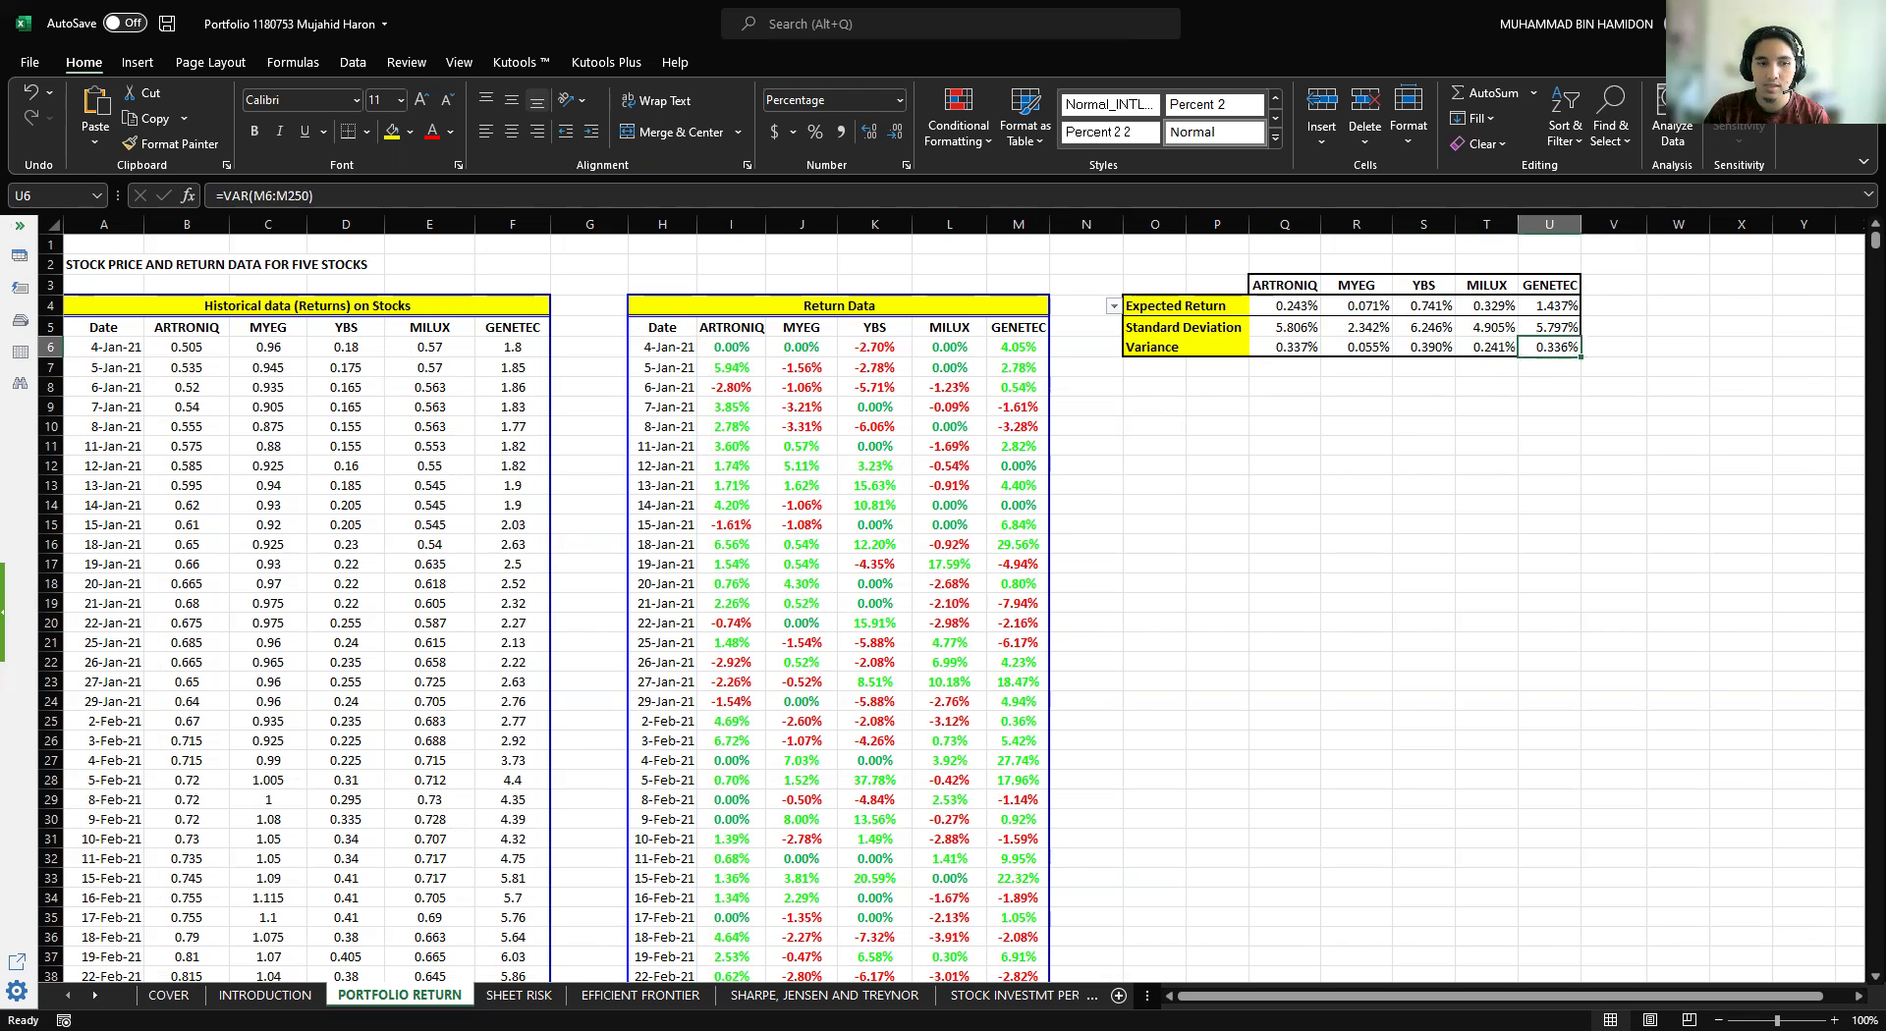
Review the five CAPM formulas in F8:F12 on SHEET RISK, then move to EFFICIENT FRONTIER.
key("ctrl+Page_Down")
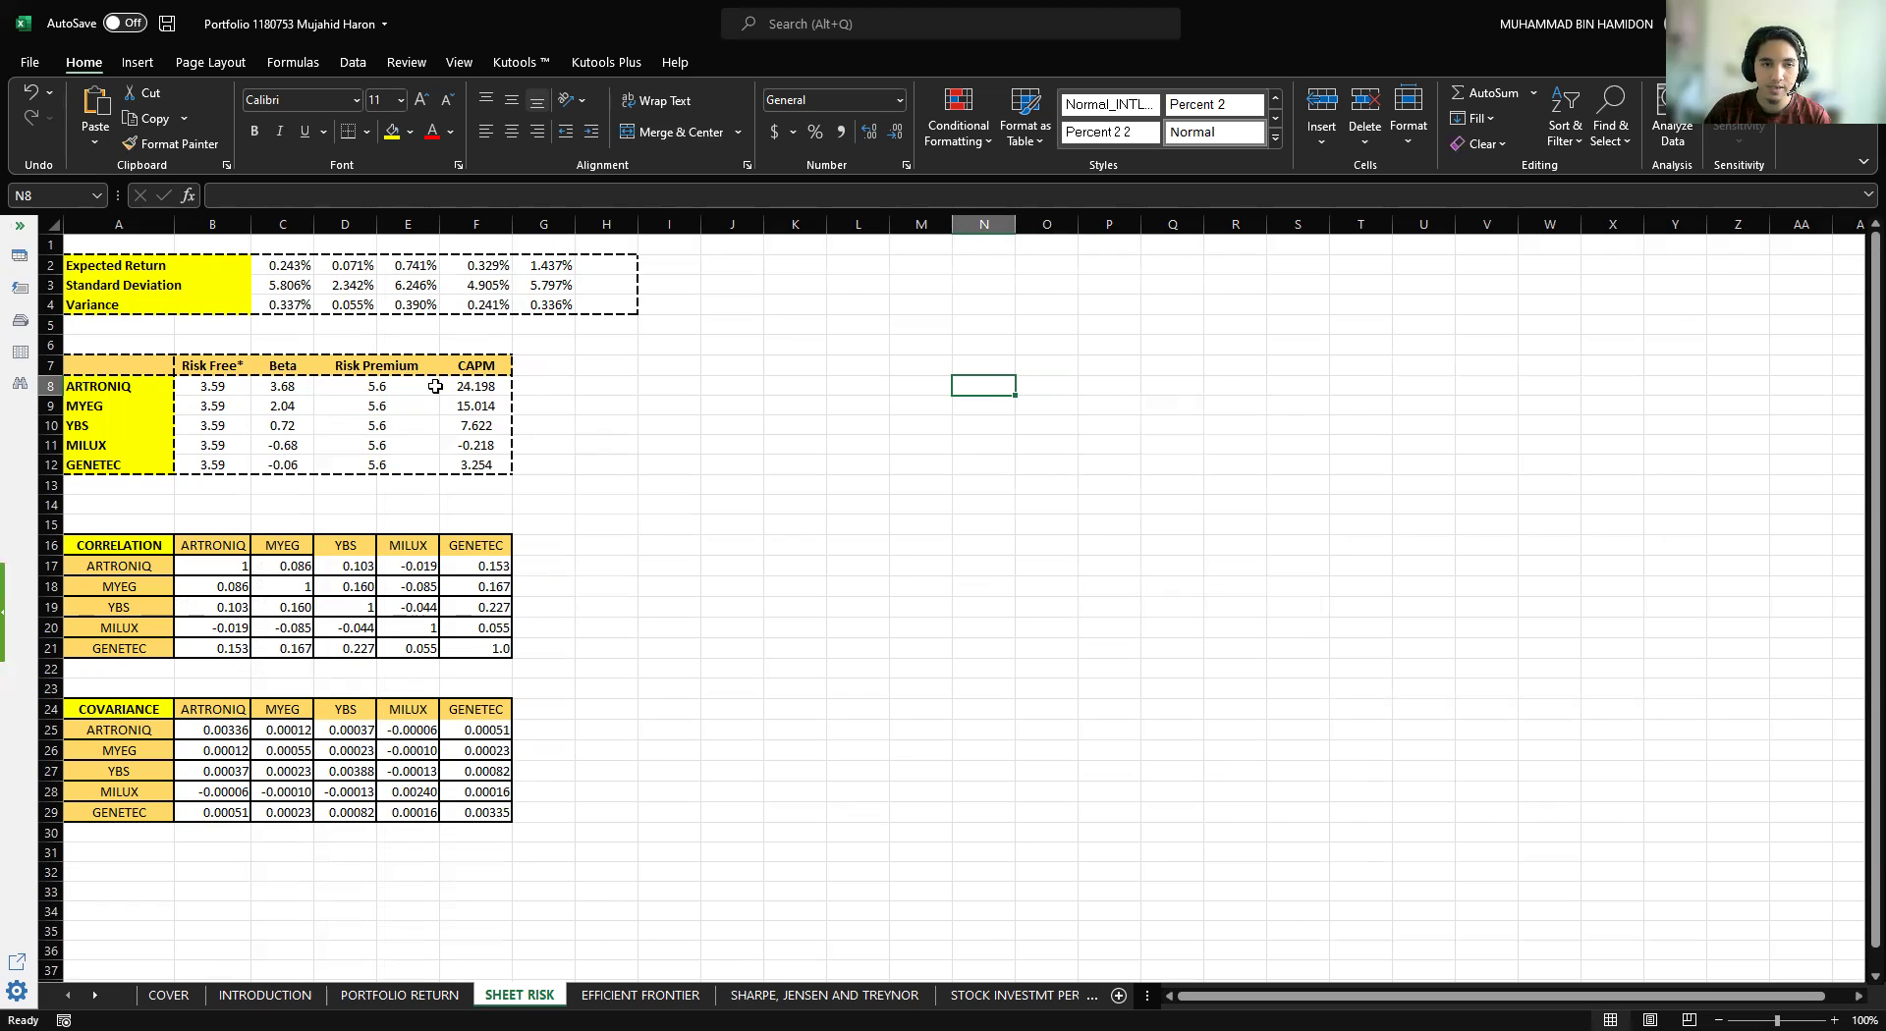
left_click(492, 382)
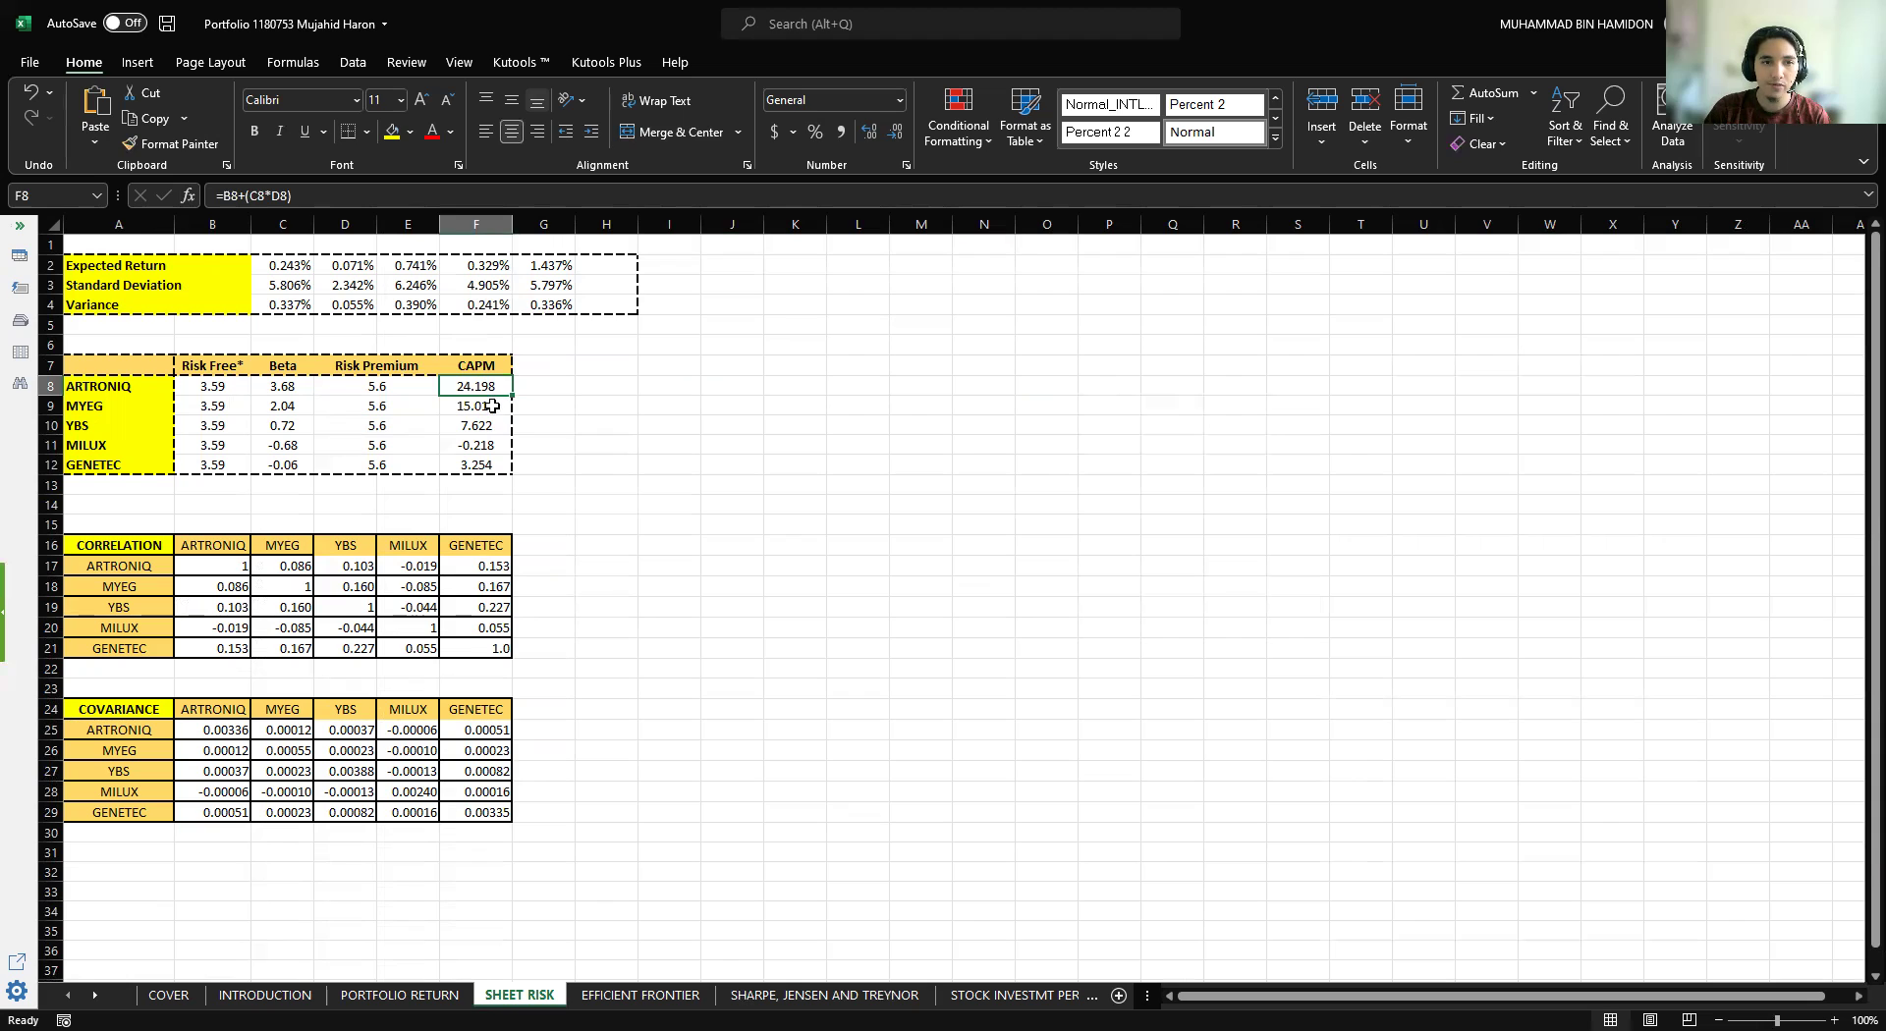
left_click(492, 406)
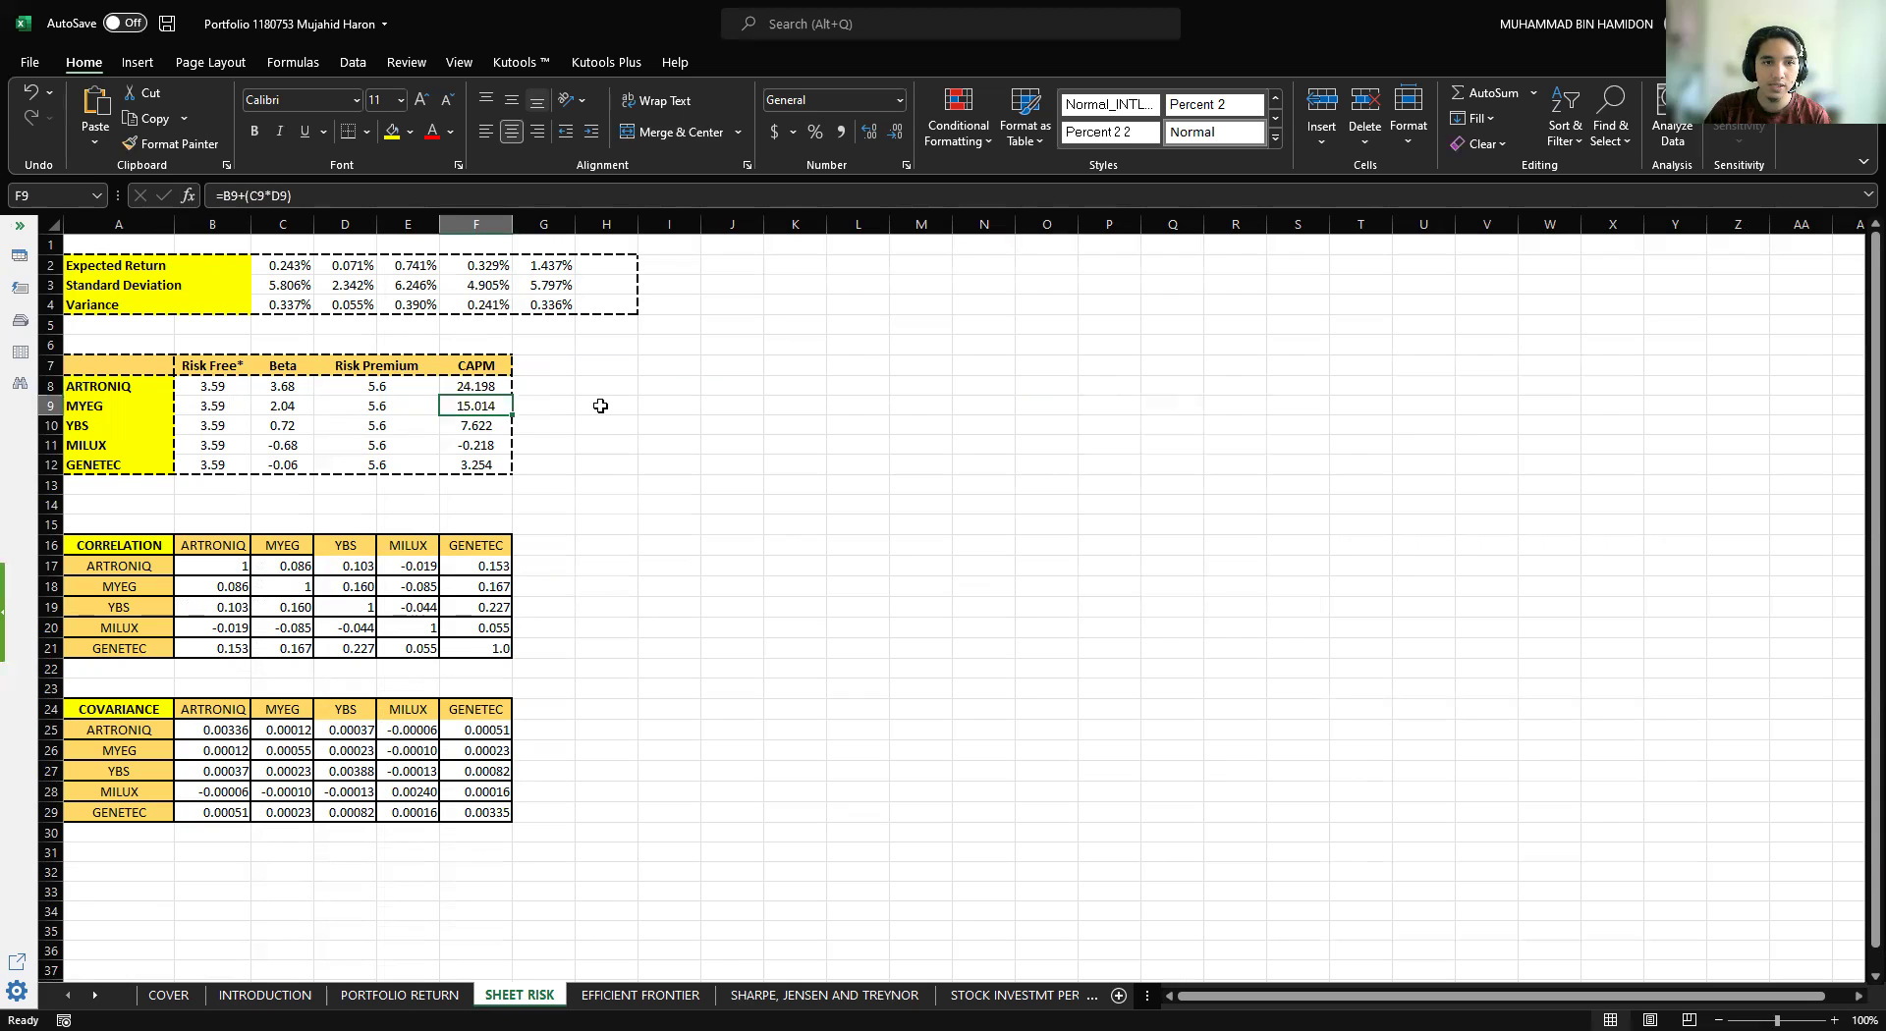
left_click(489, 428)
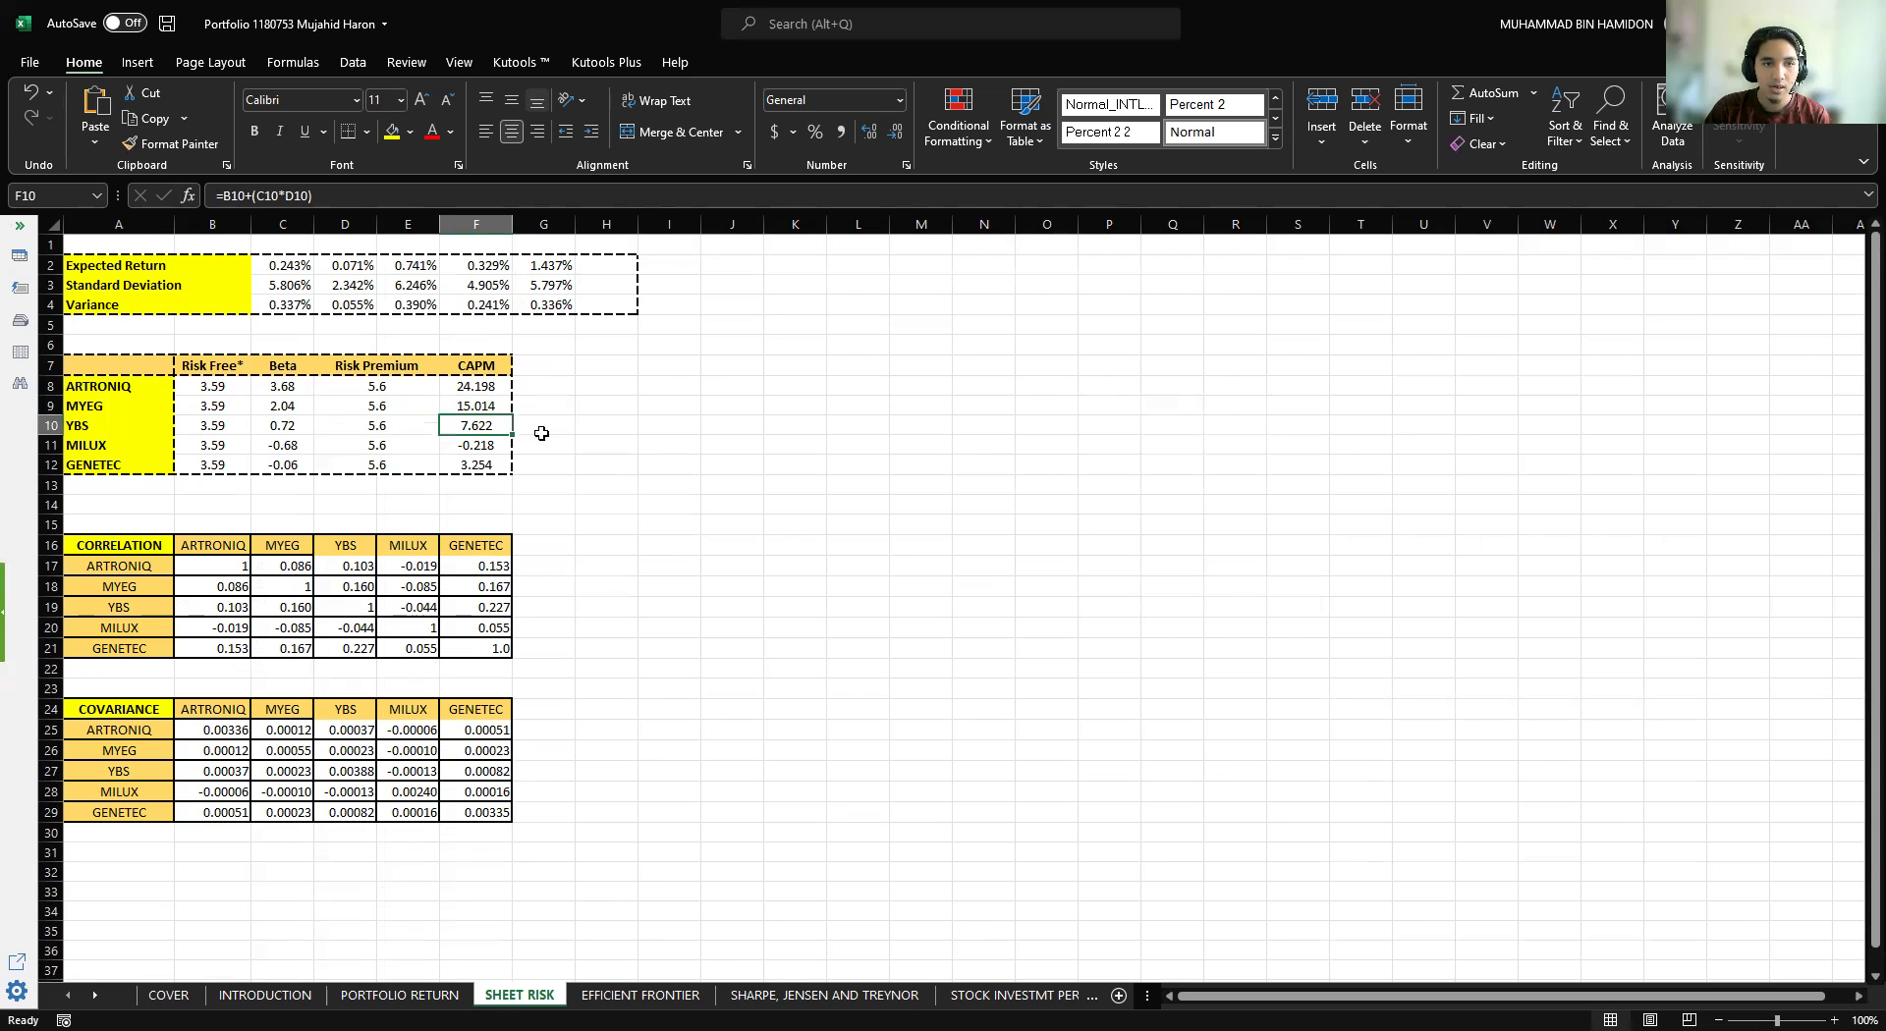
left_click(491, 444)
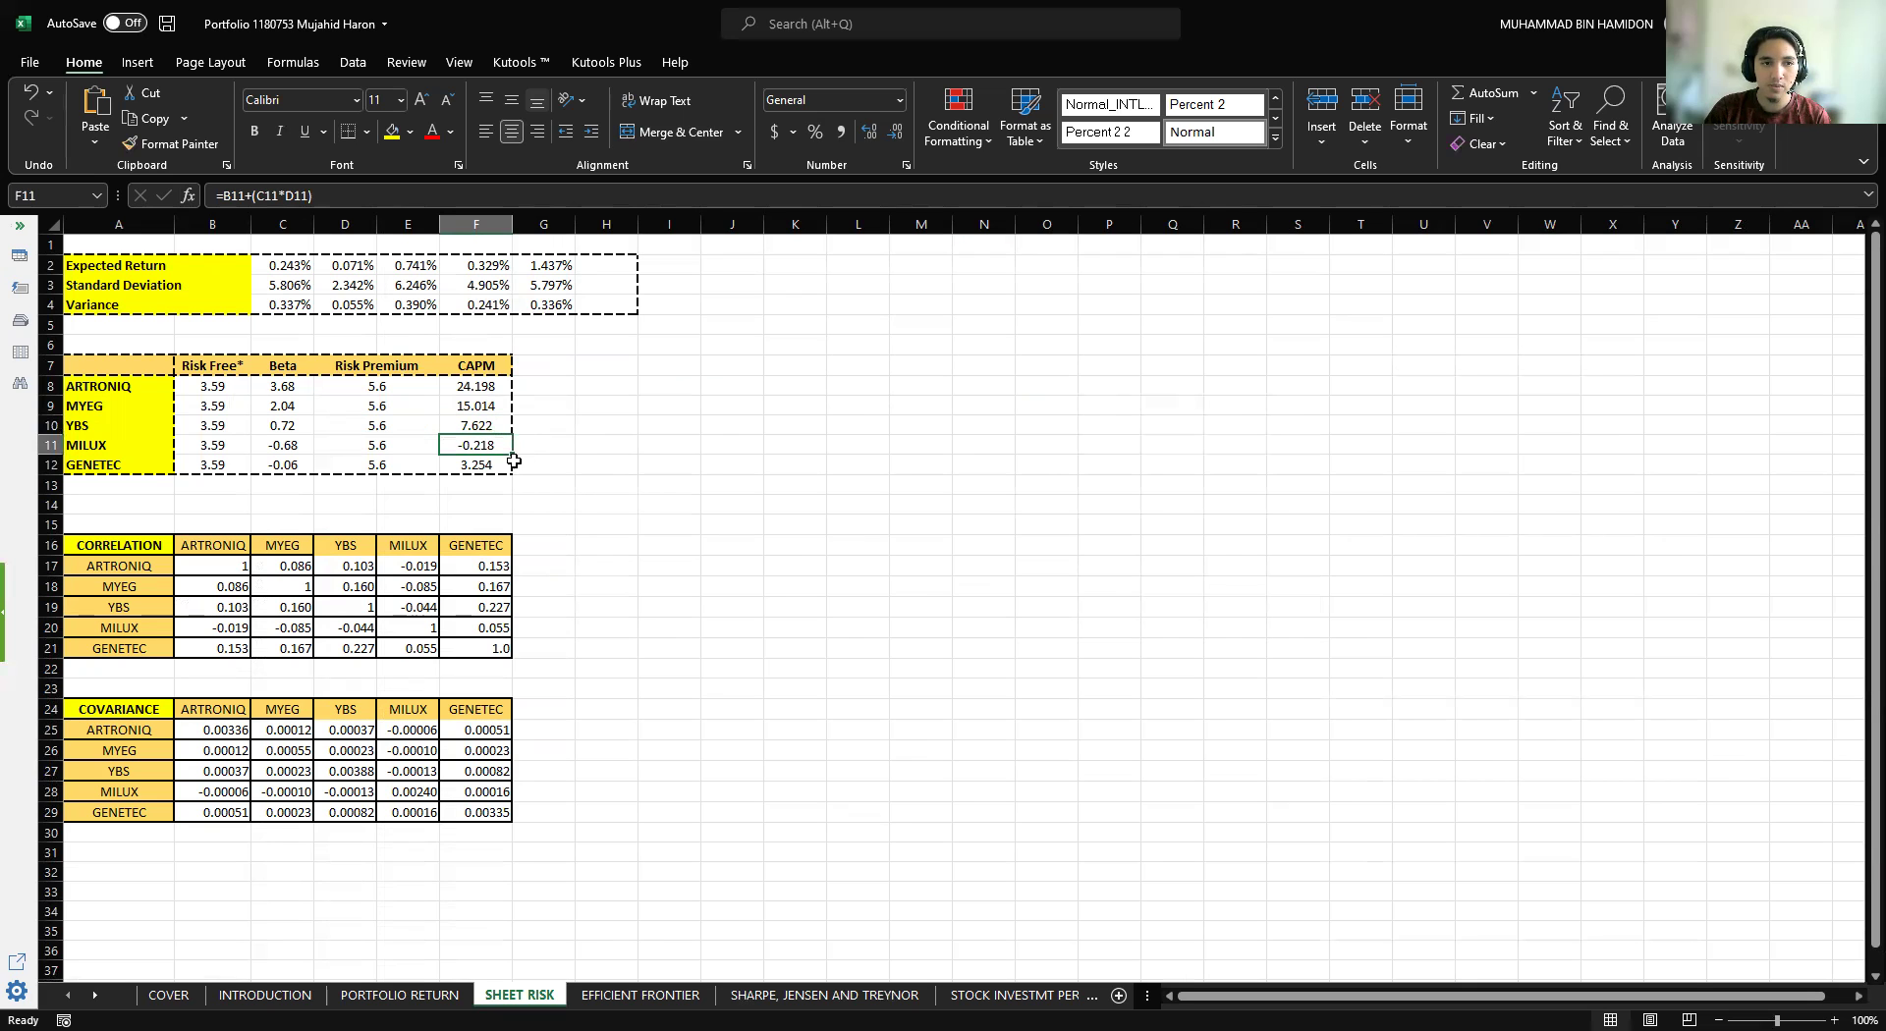
left_click(489, 462)
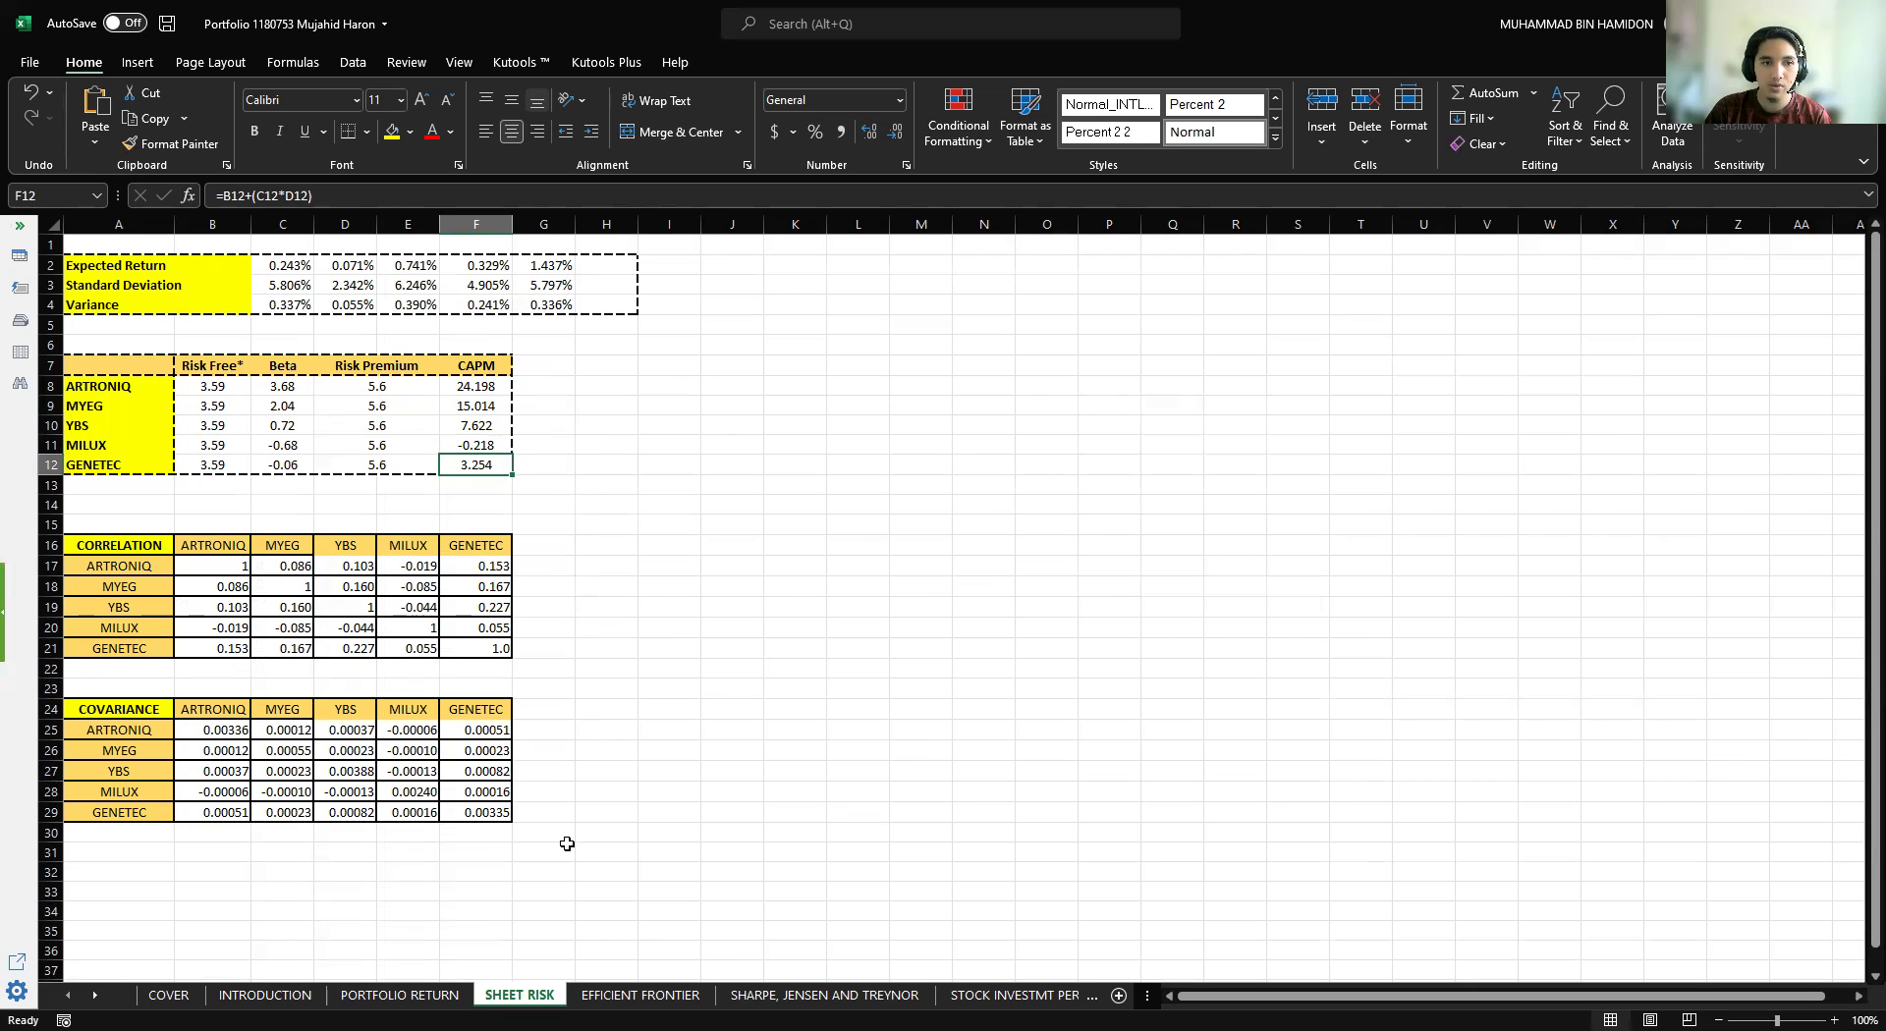
left_click(614, 995)
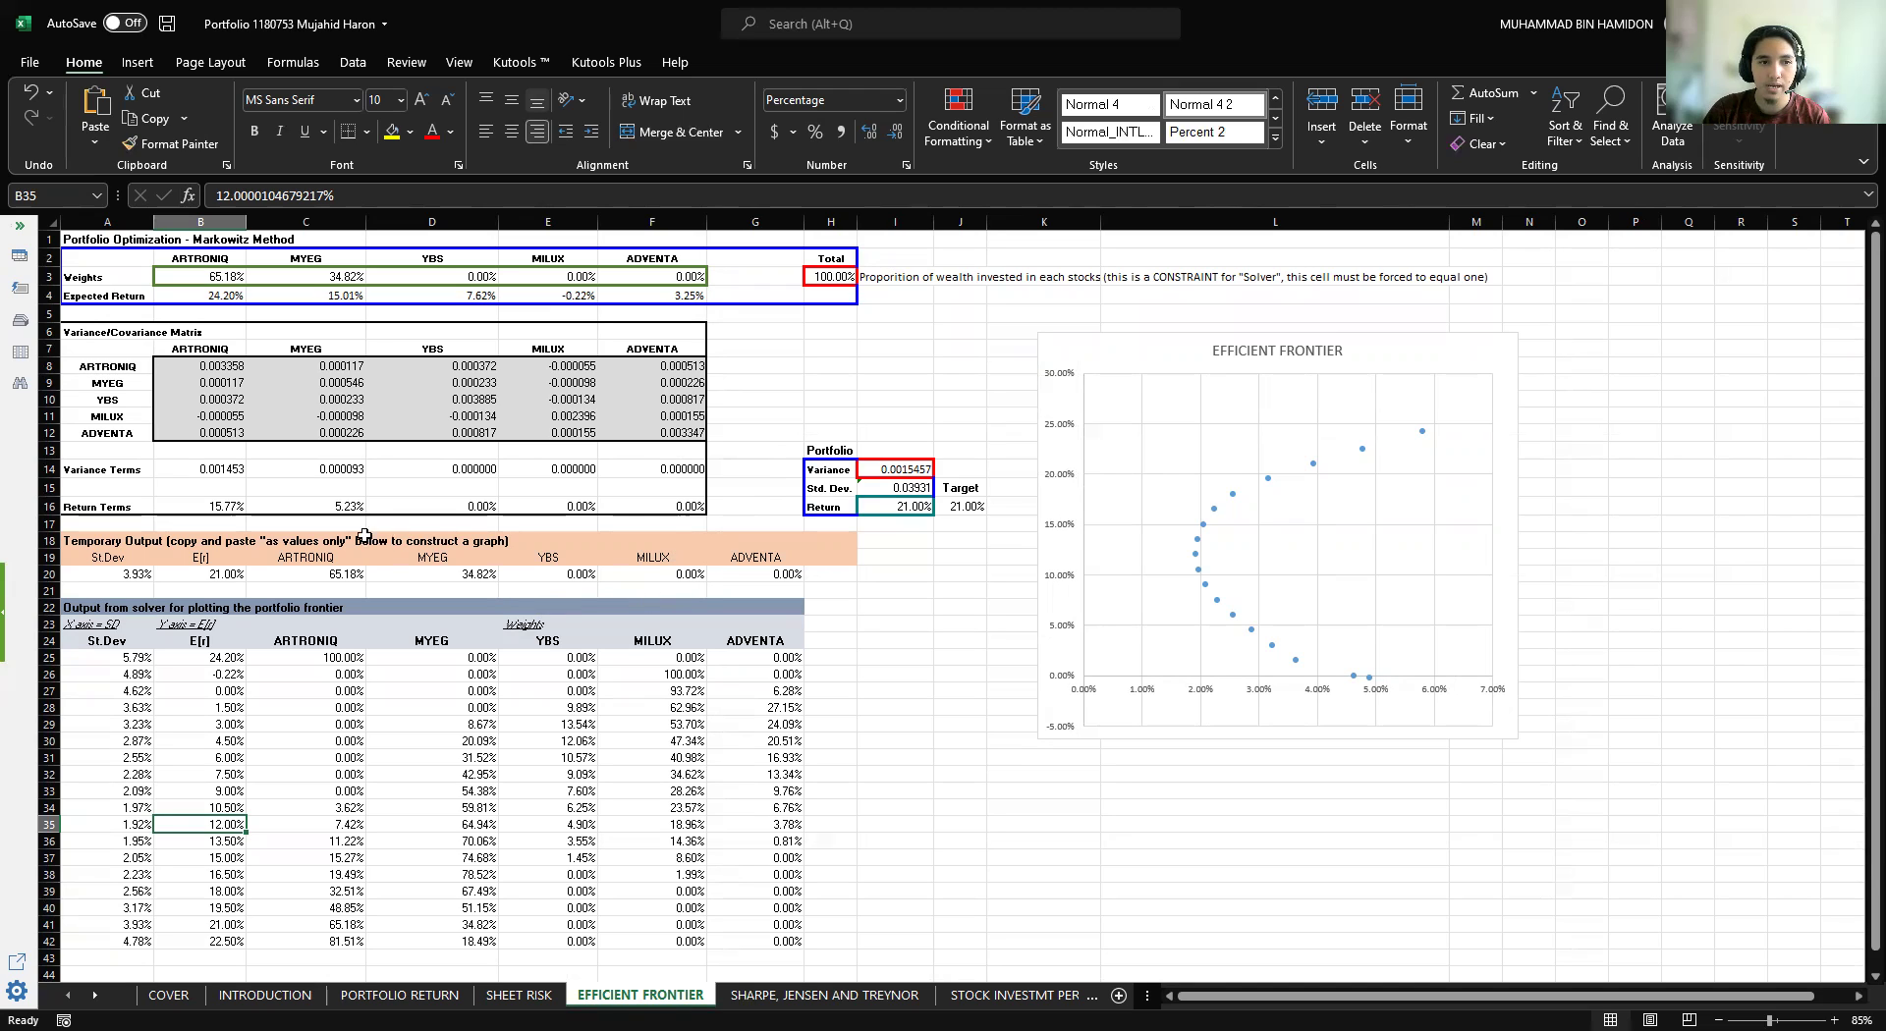
Inspect the variance/covariance matrix, the 21.00% target return and ARTRONIQ's expected return formula.
left_click(218, 398)
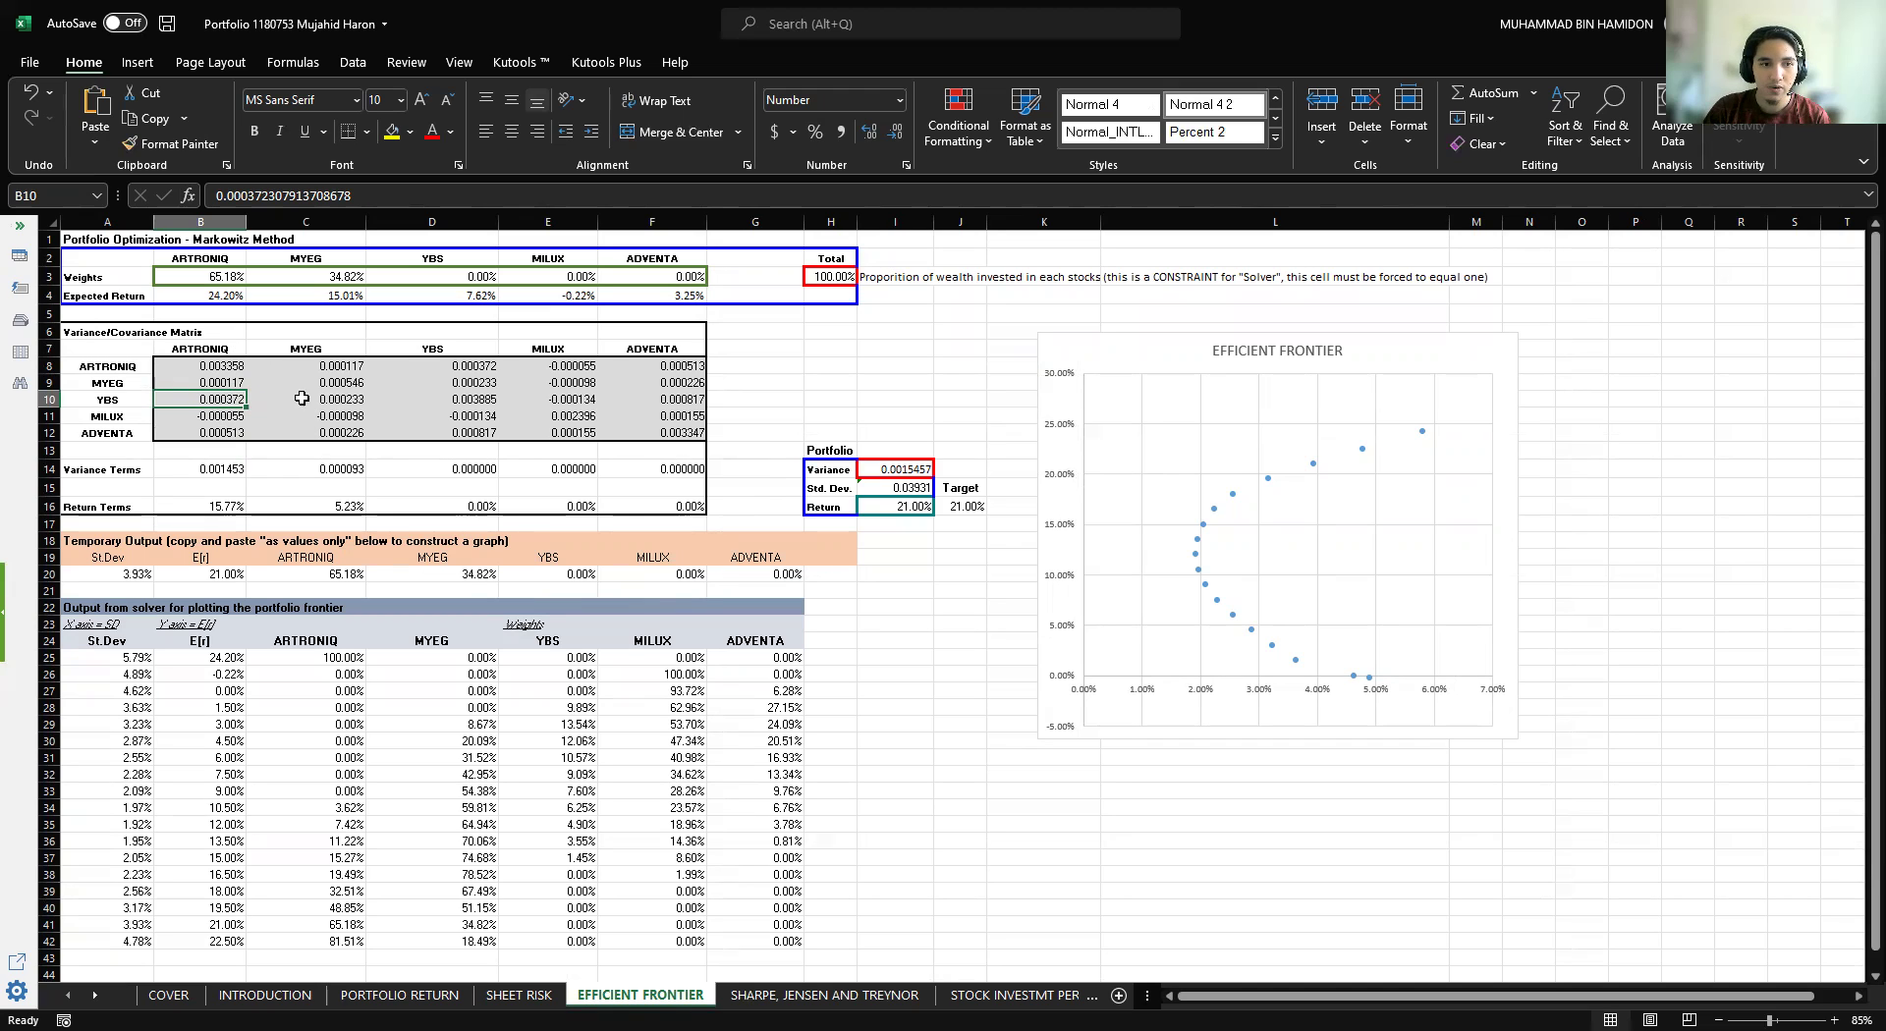
left_click_drag(216, 365, 470, 421)
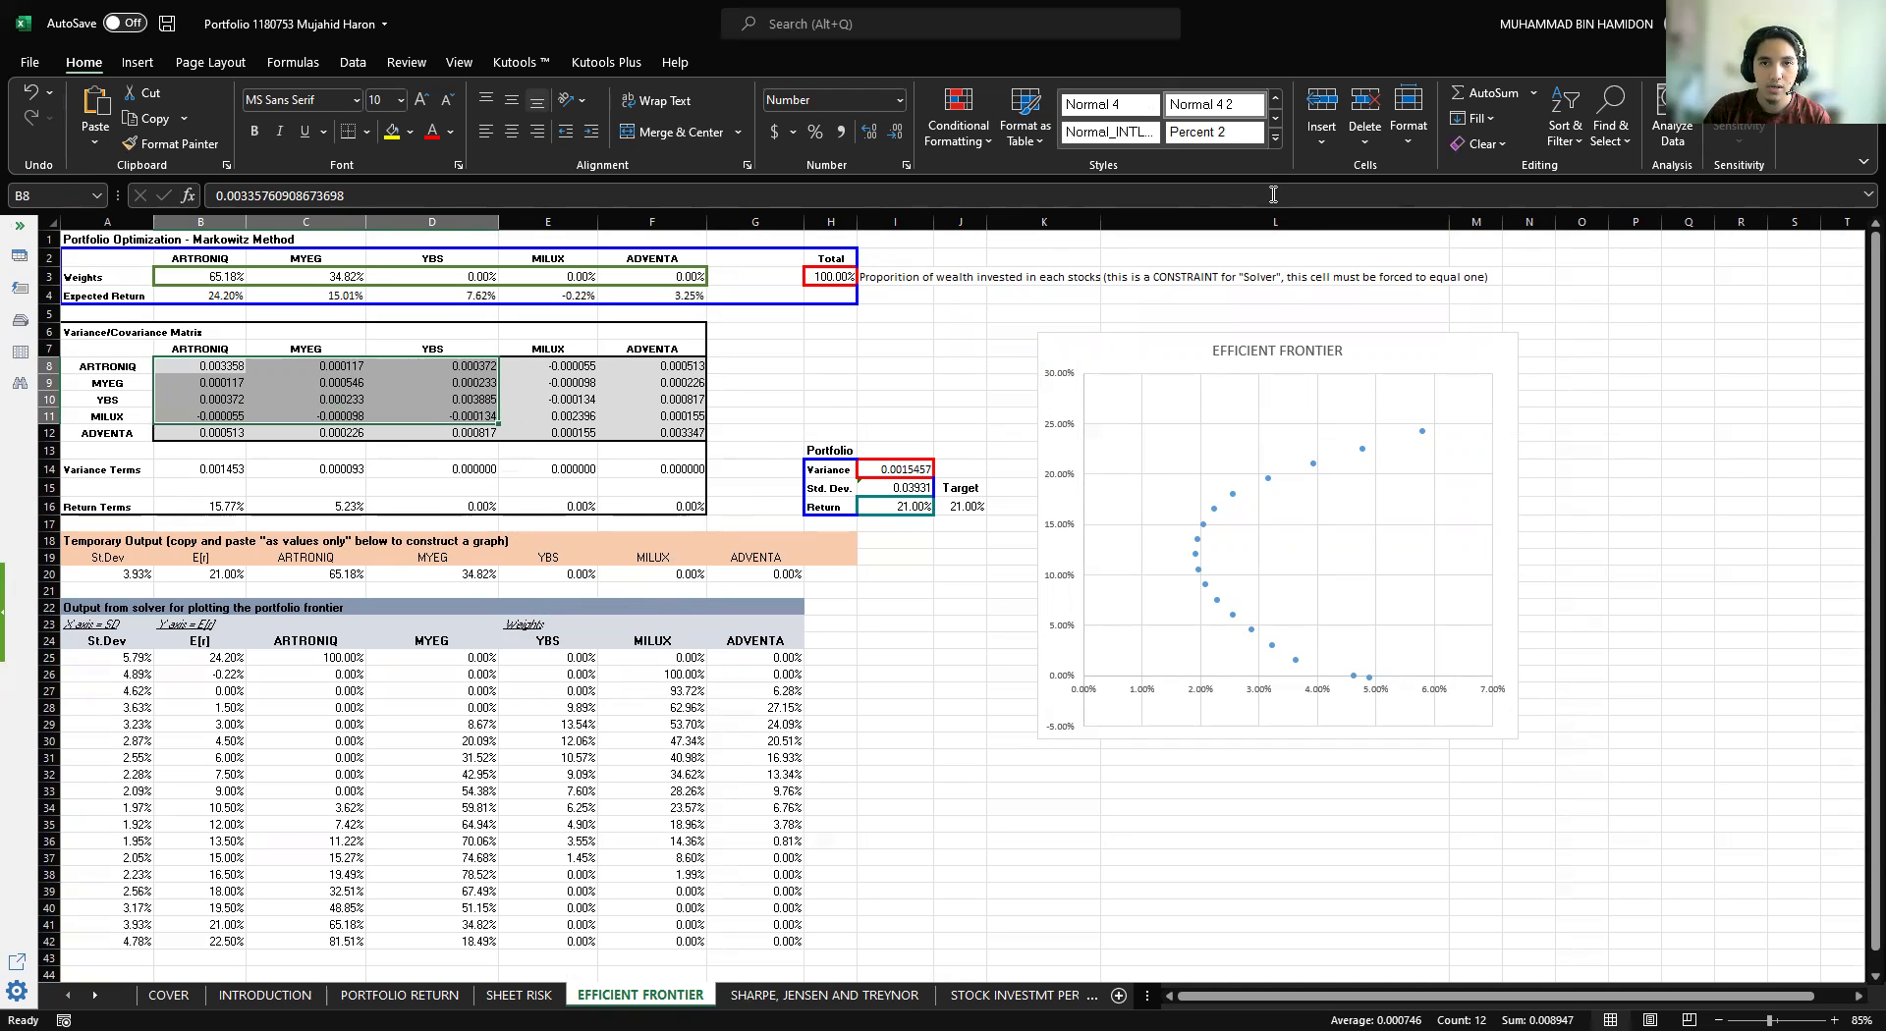
left_click(353, 62)
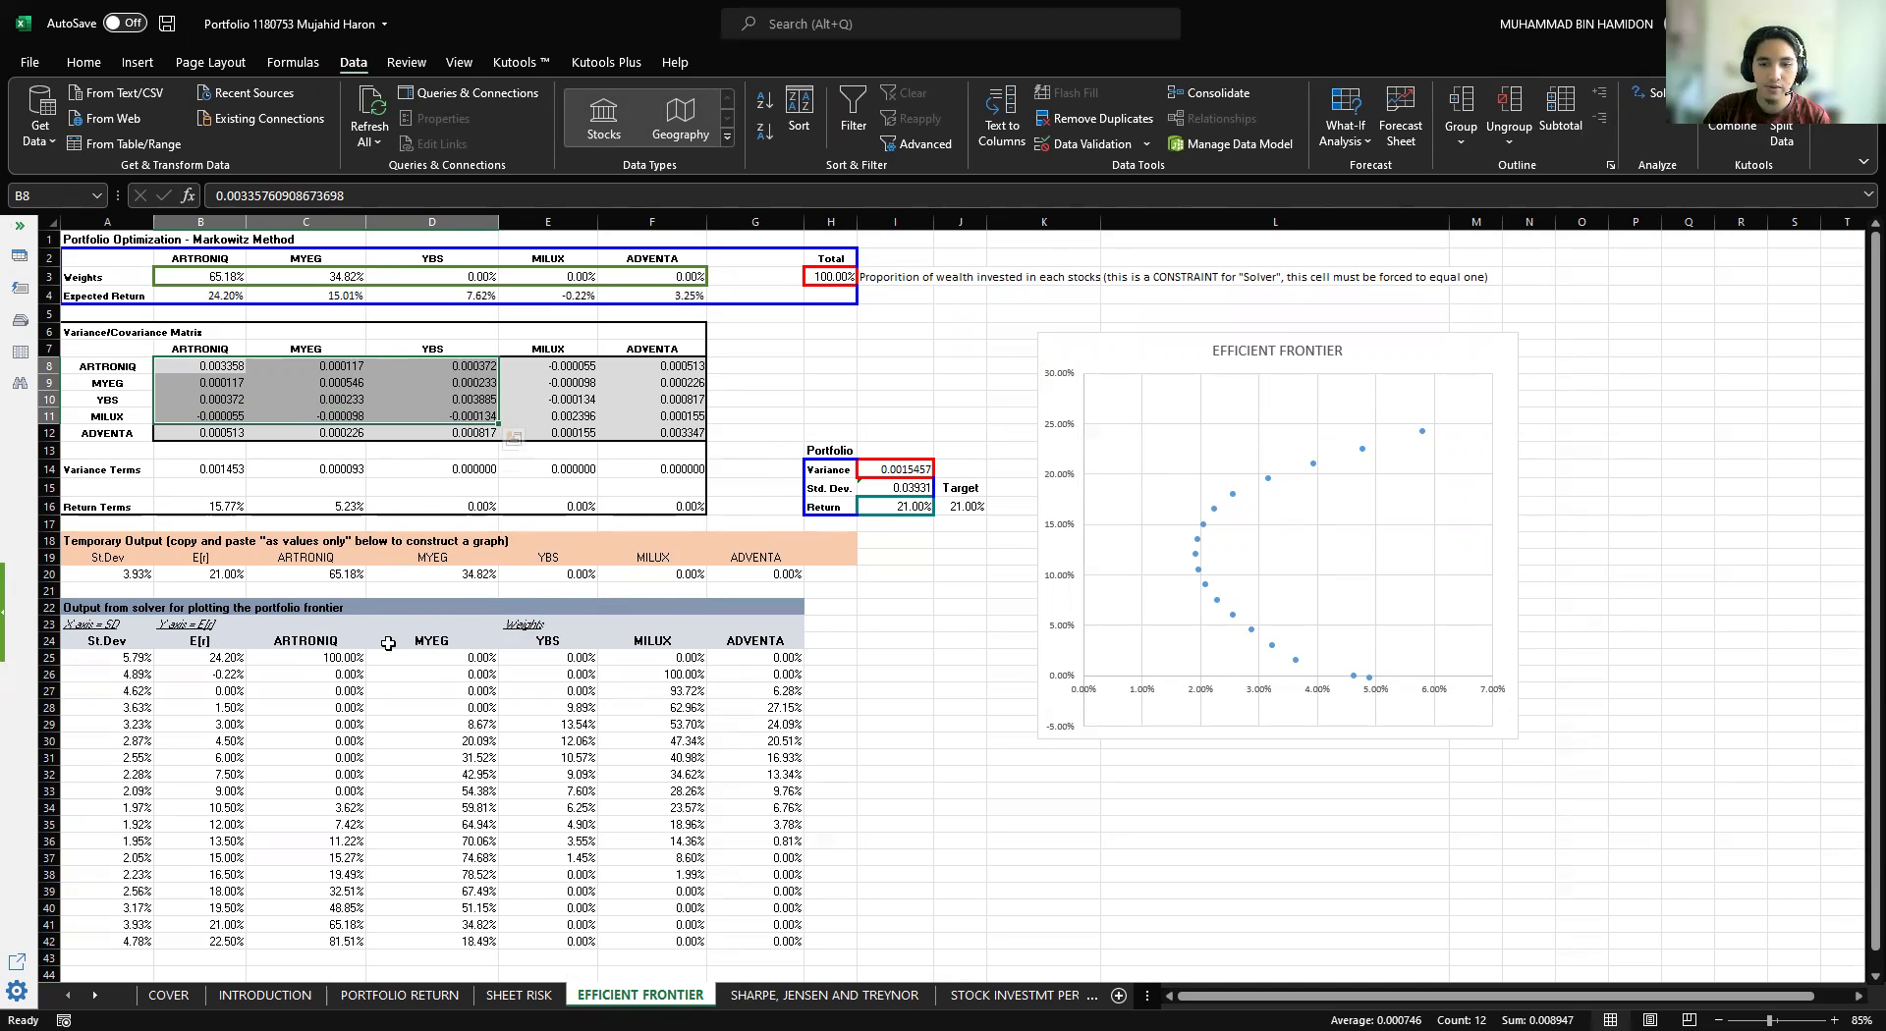
left_click(954, 506)
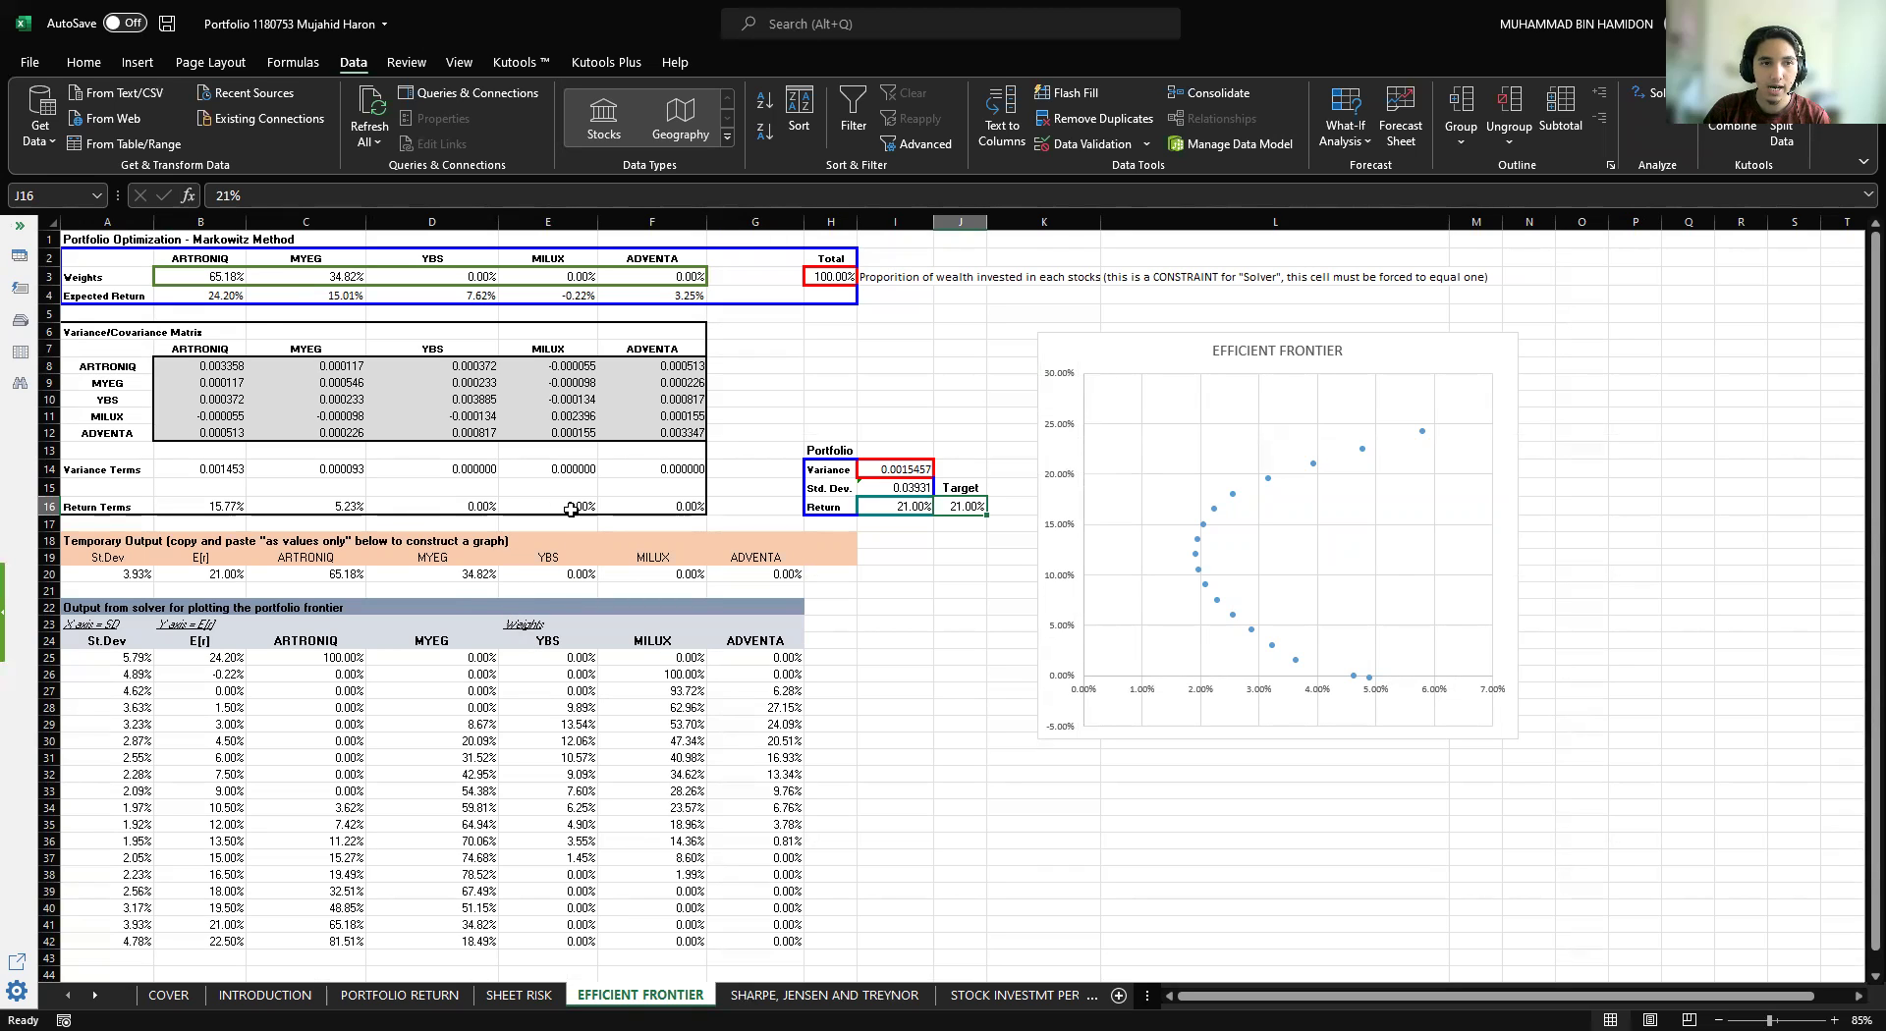
left_click(227, 298)
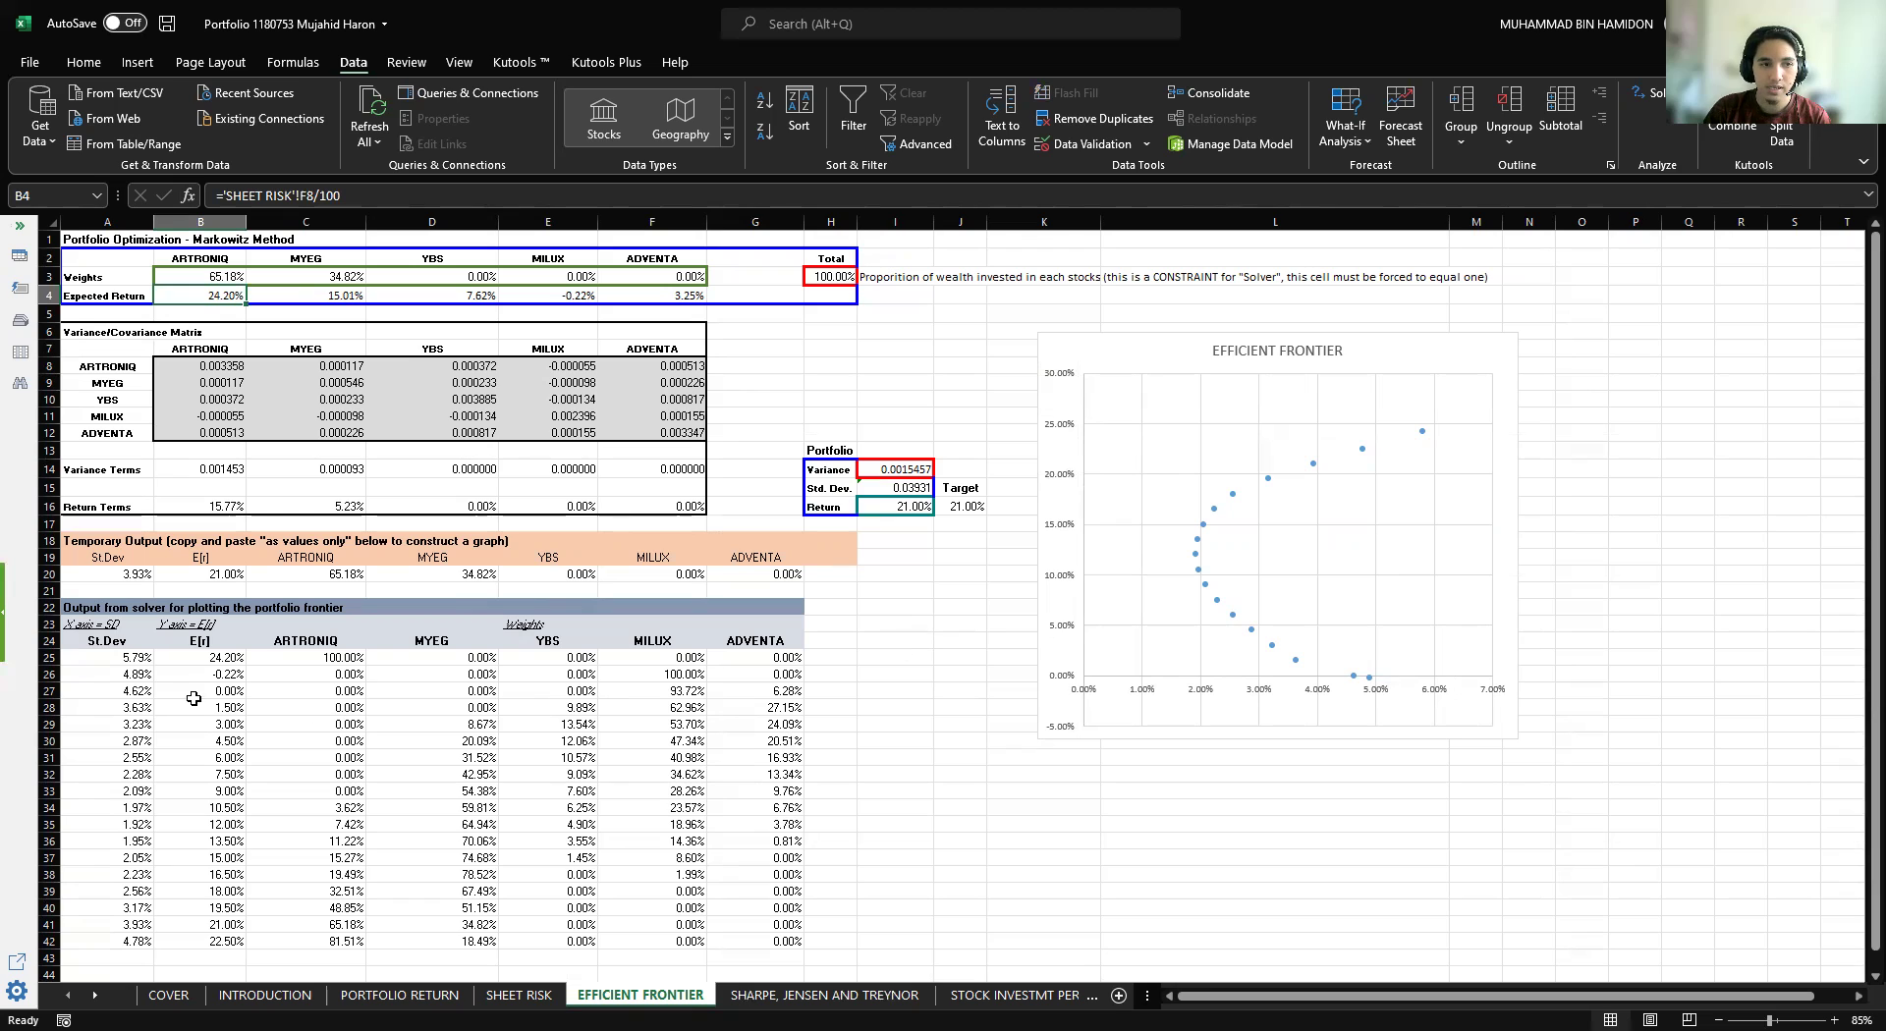
Check the frontier points in A25, B26, A35 and B35 against the chart's source ranges.
left_click(134, 658)
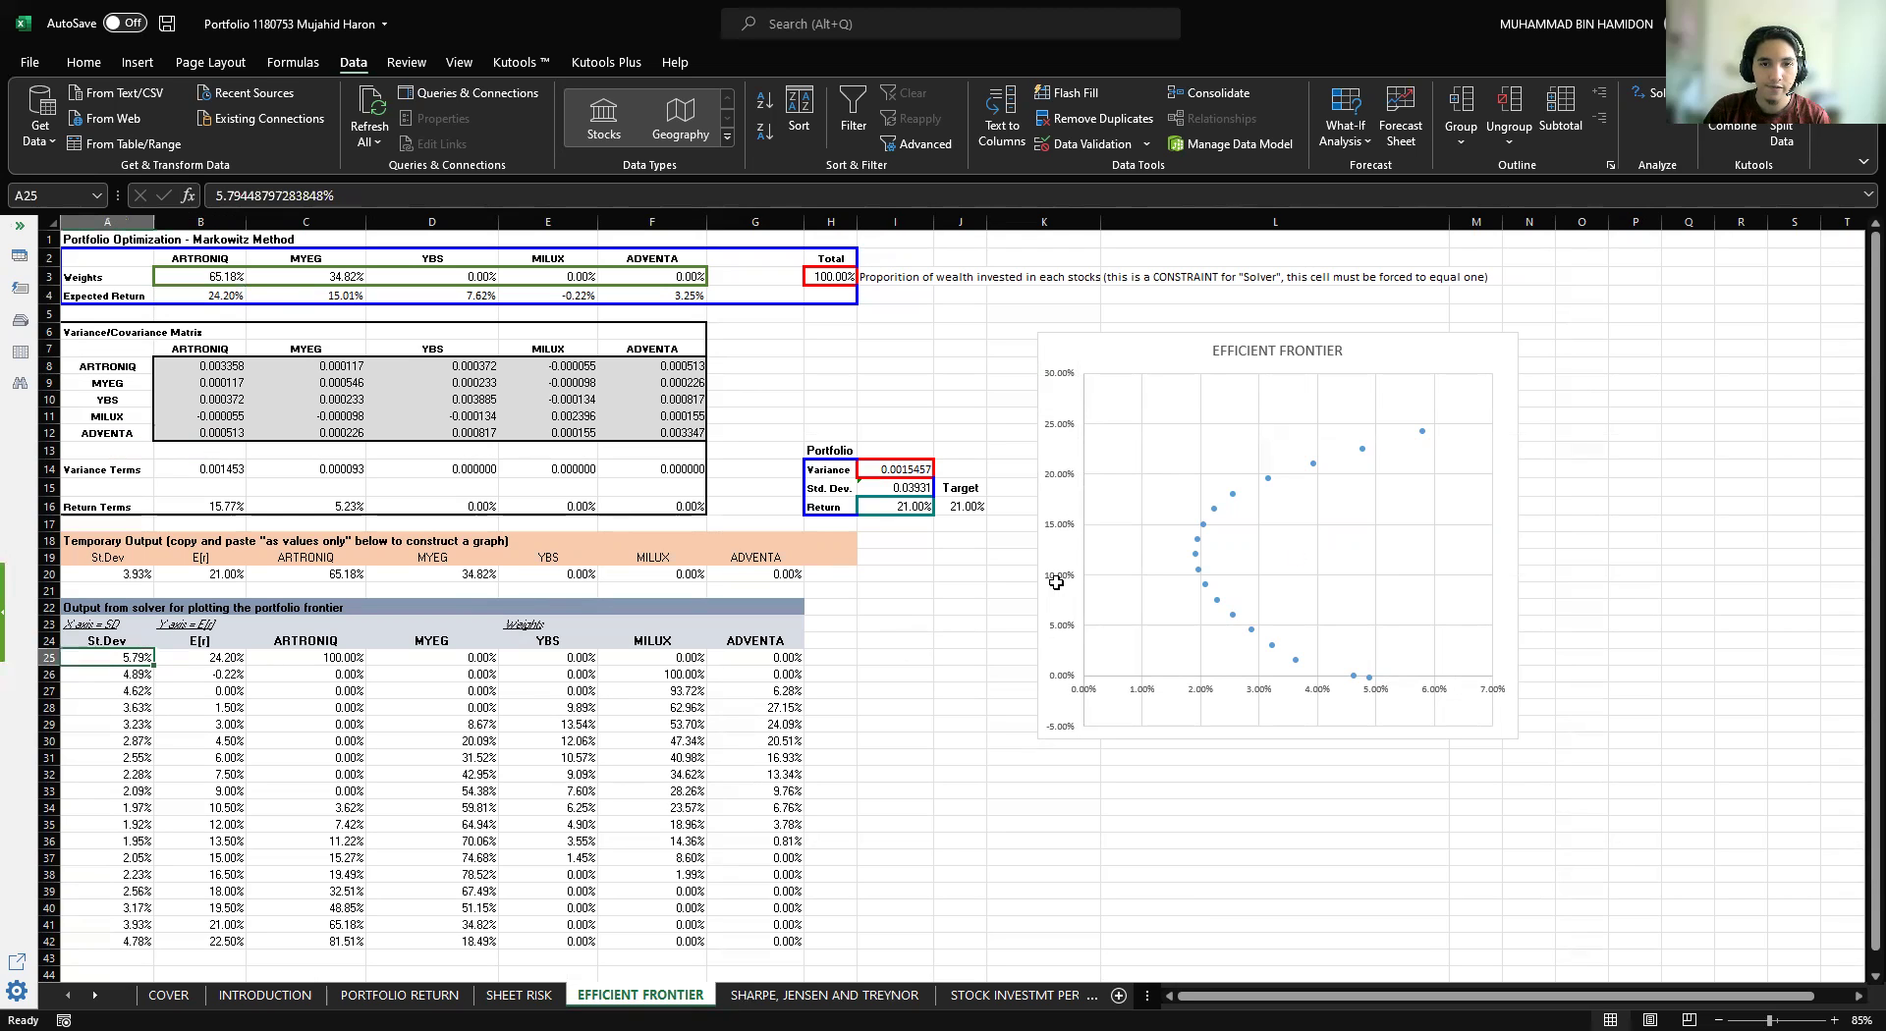
left_click(1423, 433)
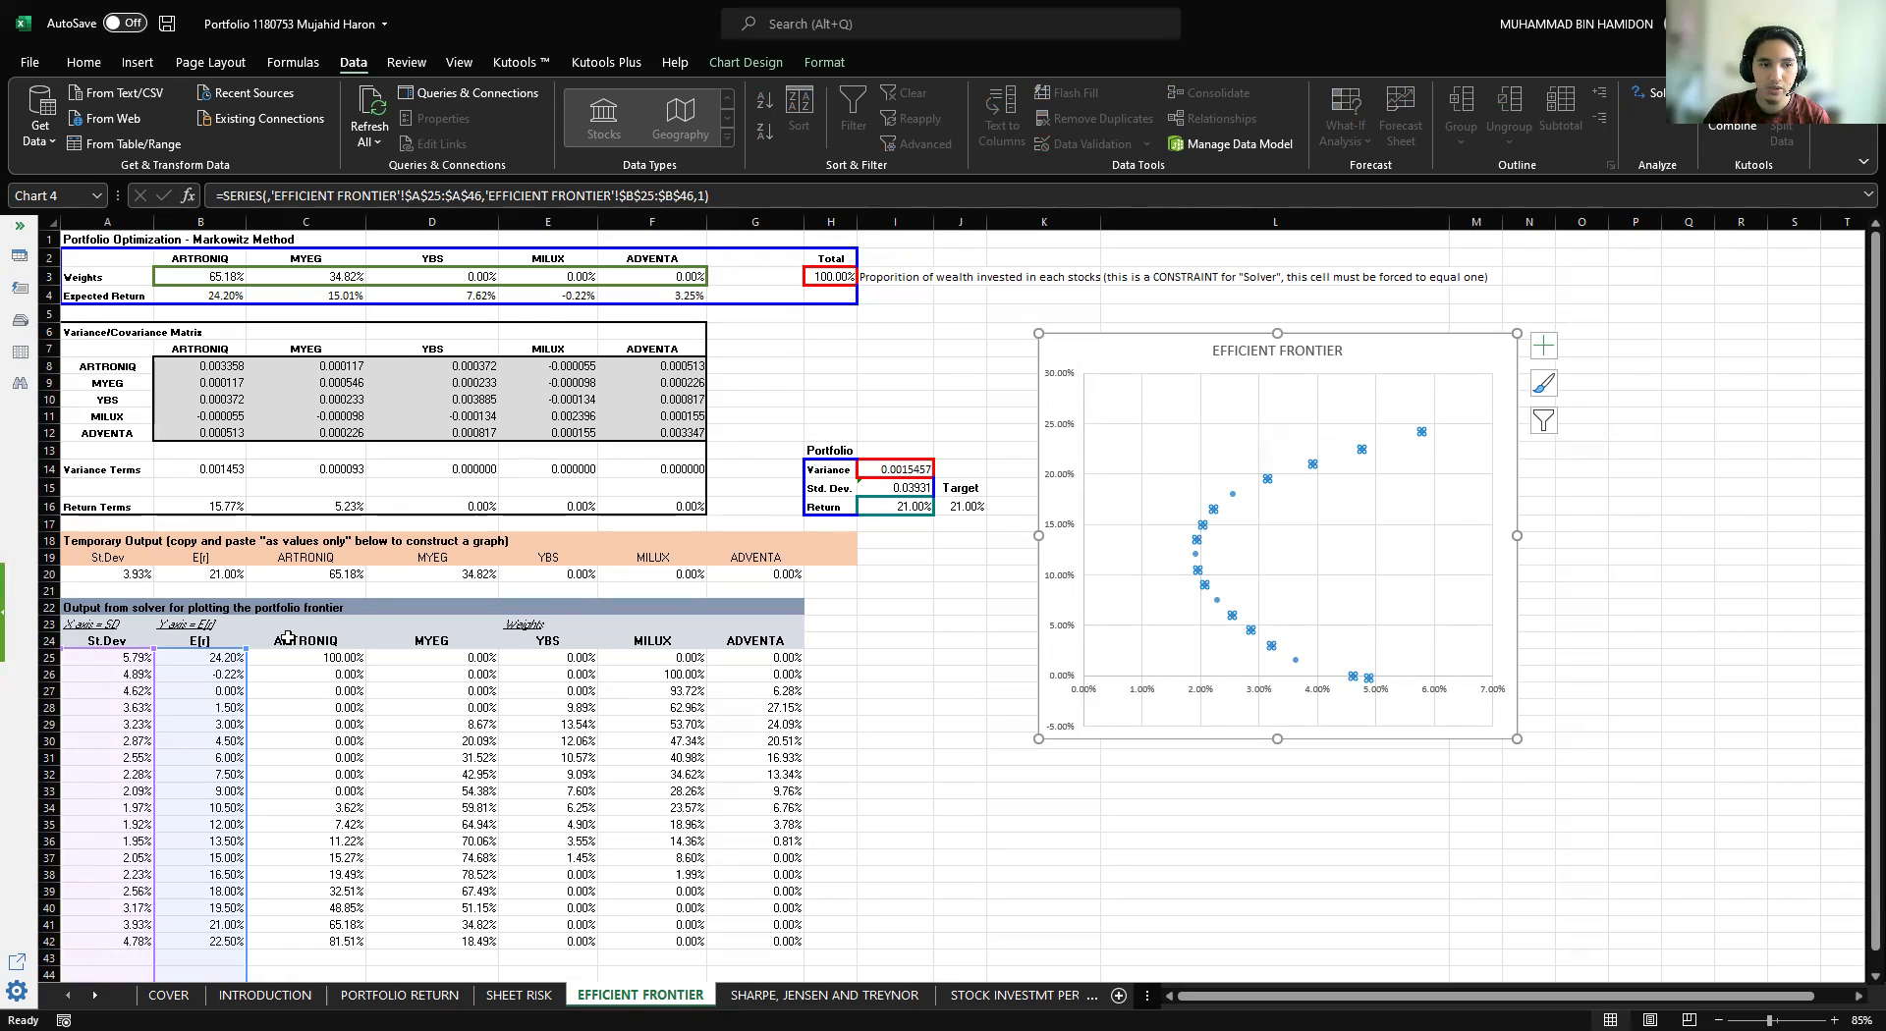
left_click(211, 676)
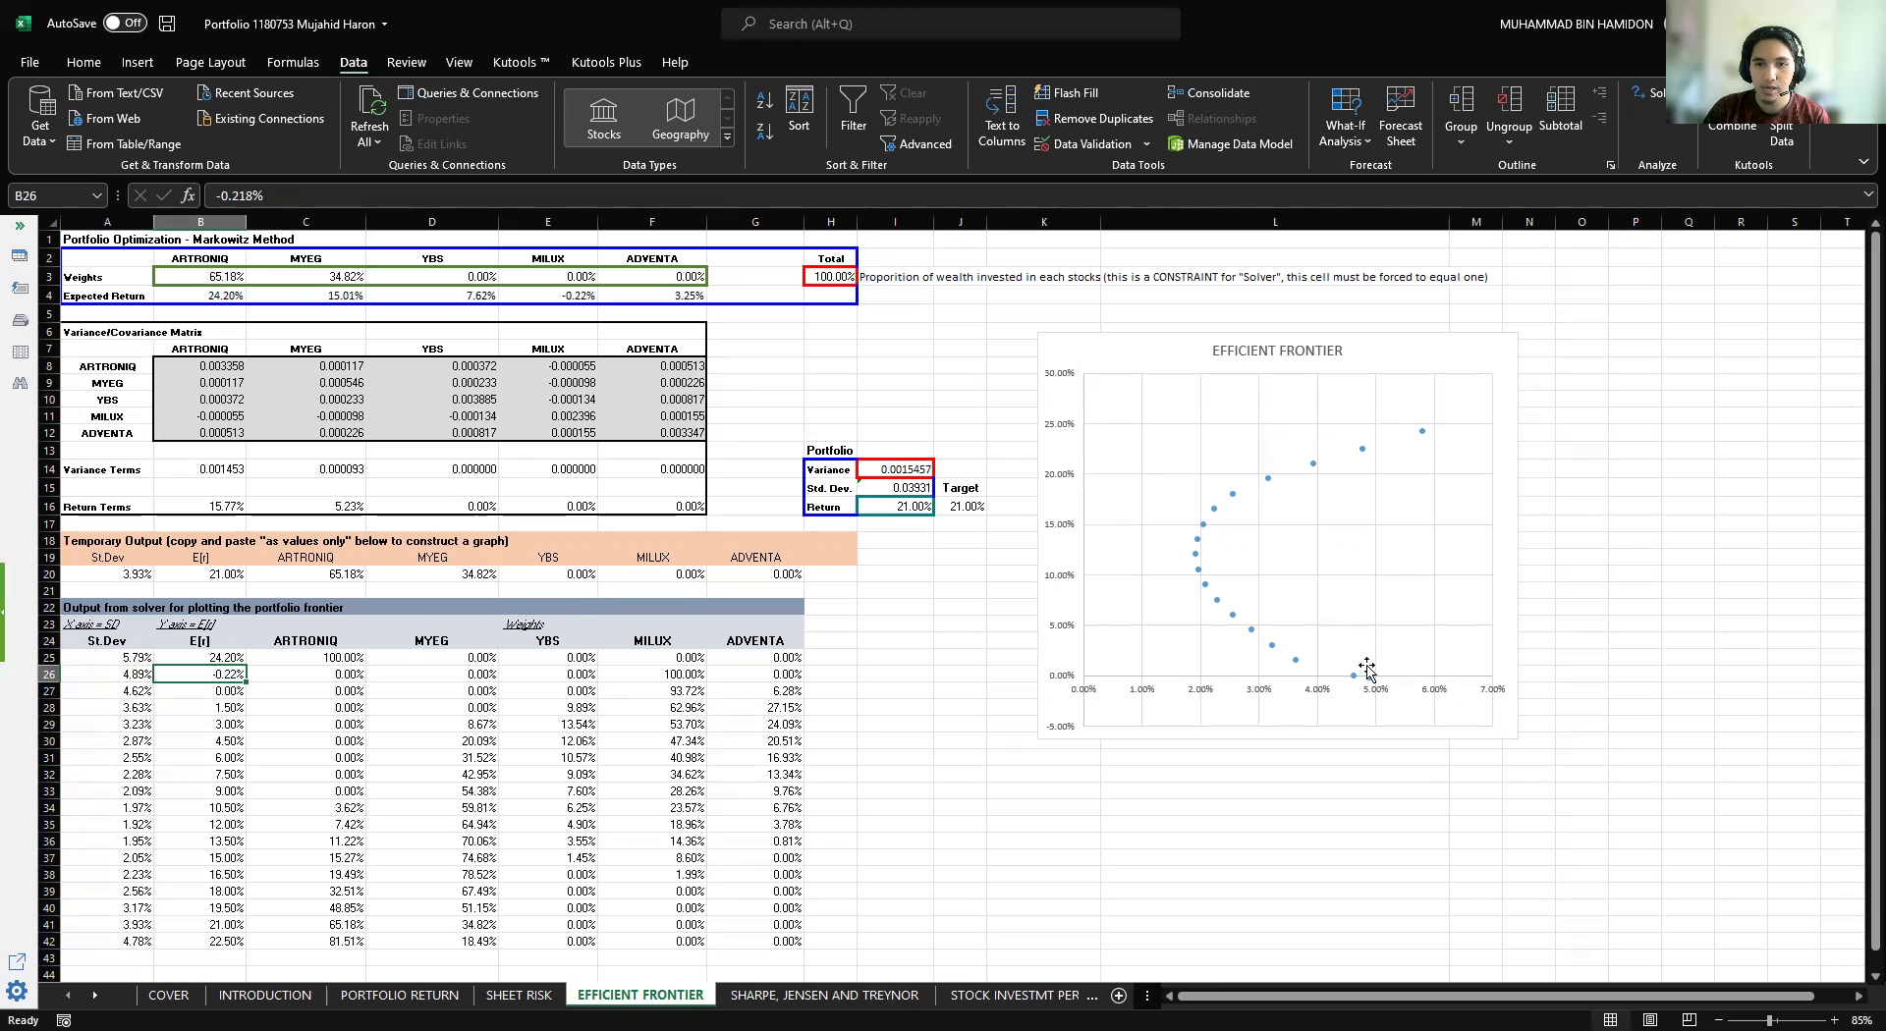
left_click(1147, 686)
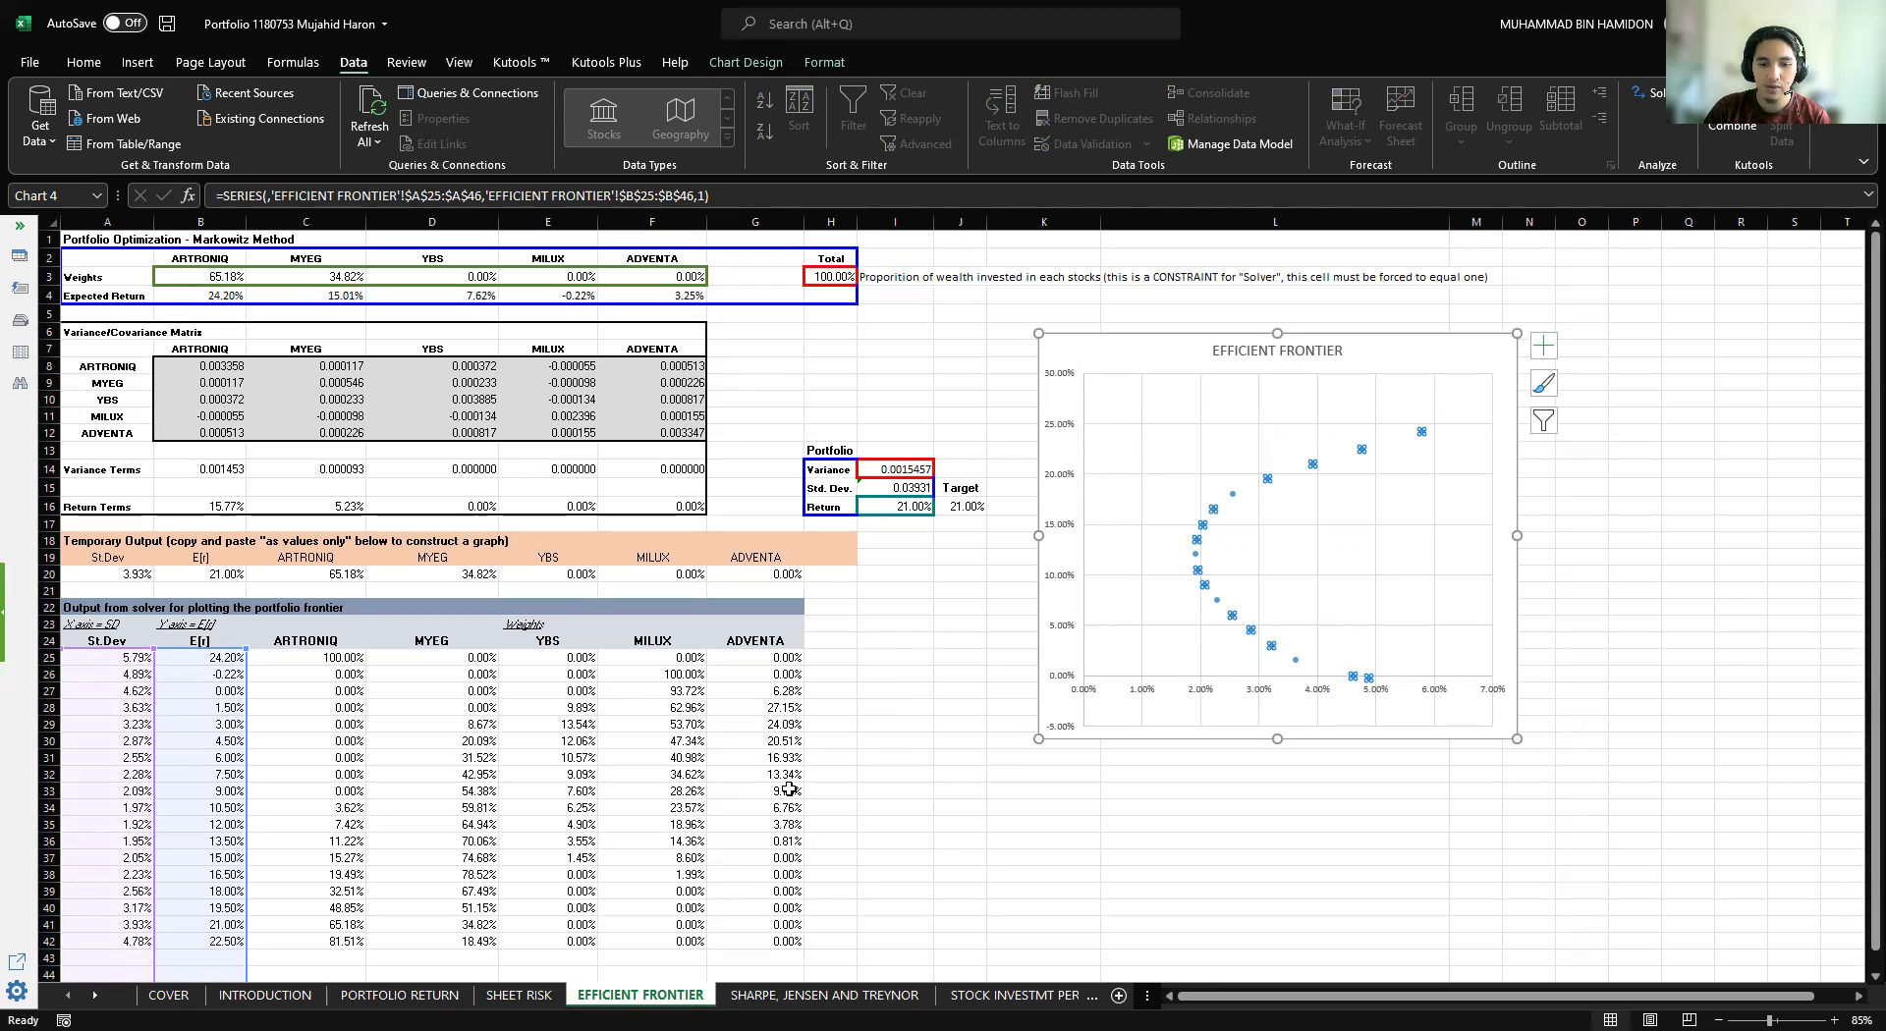
left_click(136, 826)
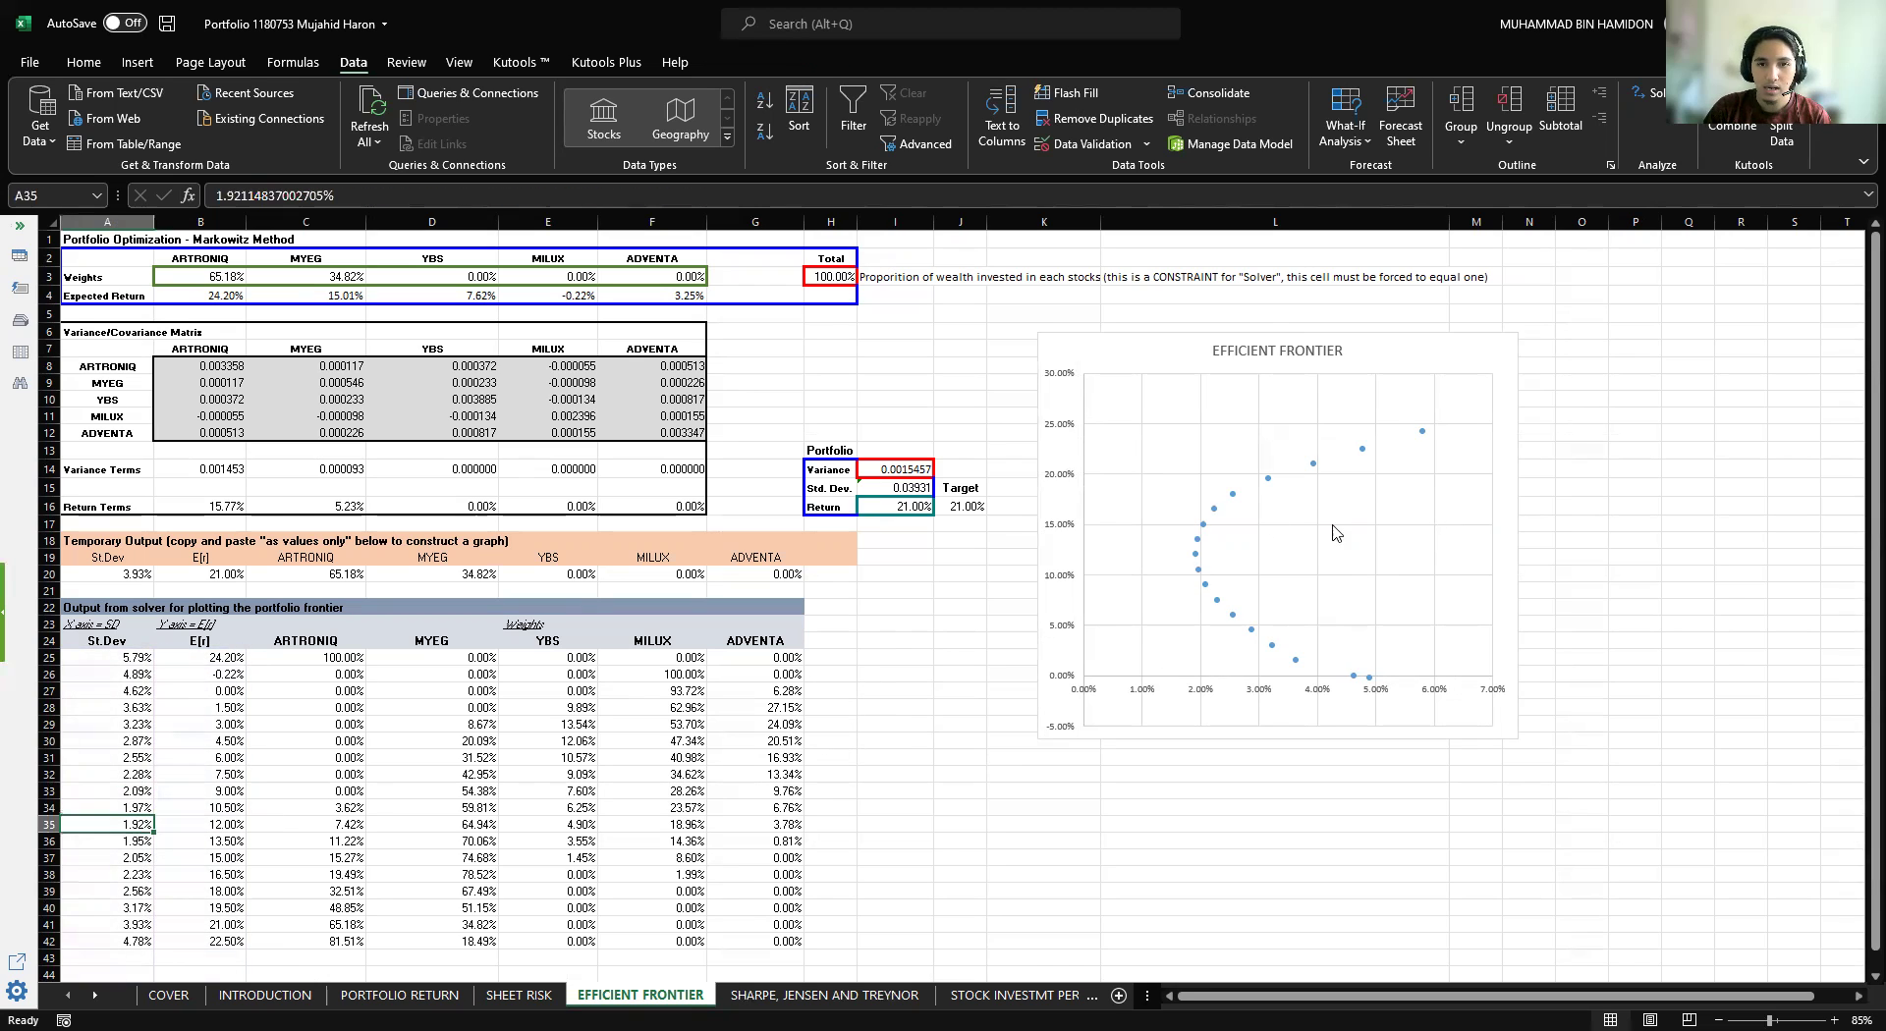
left_click(1195, 555)
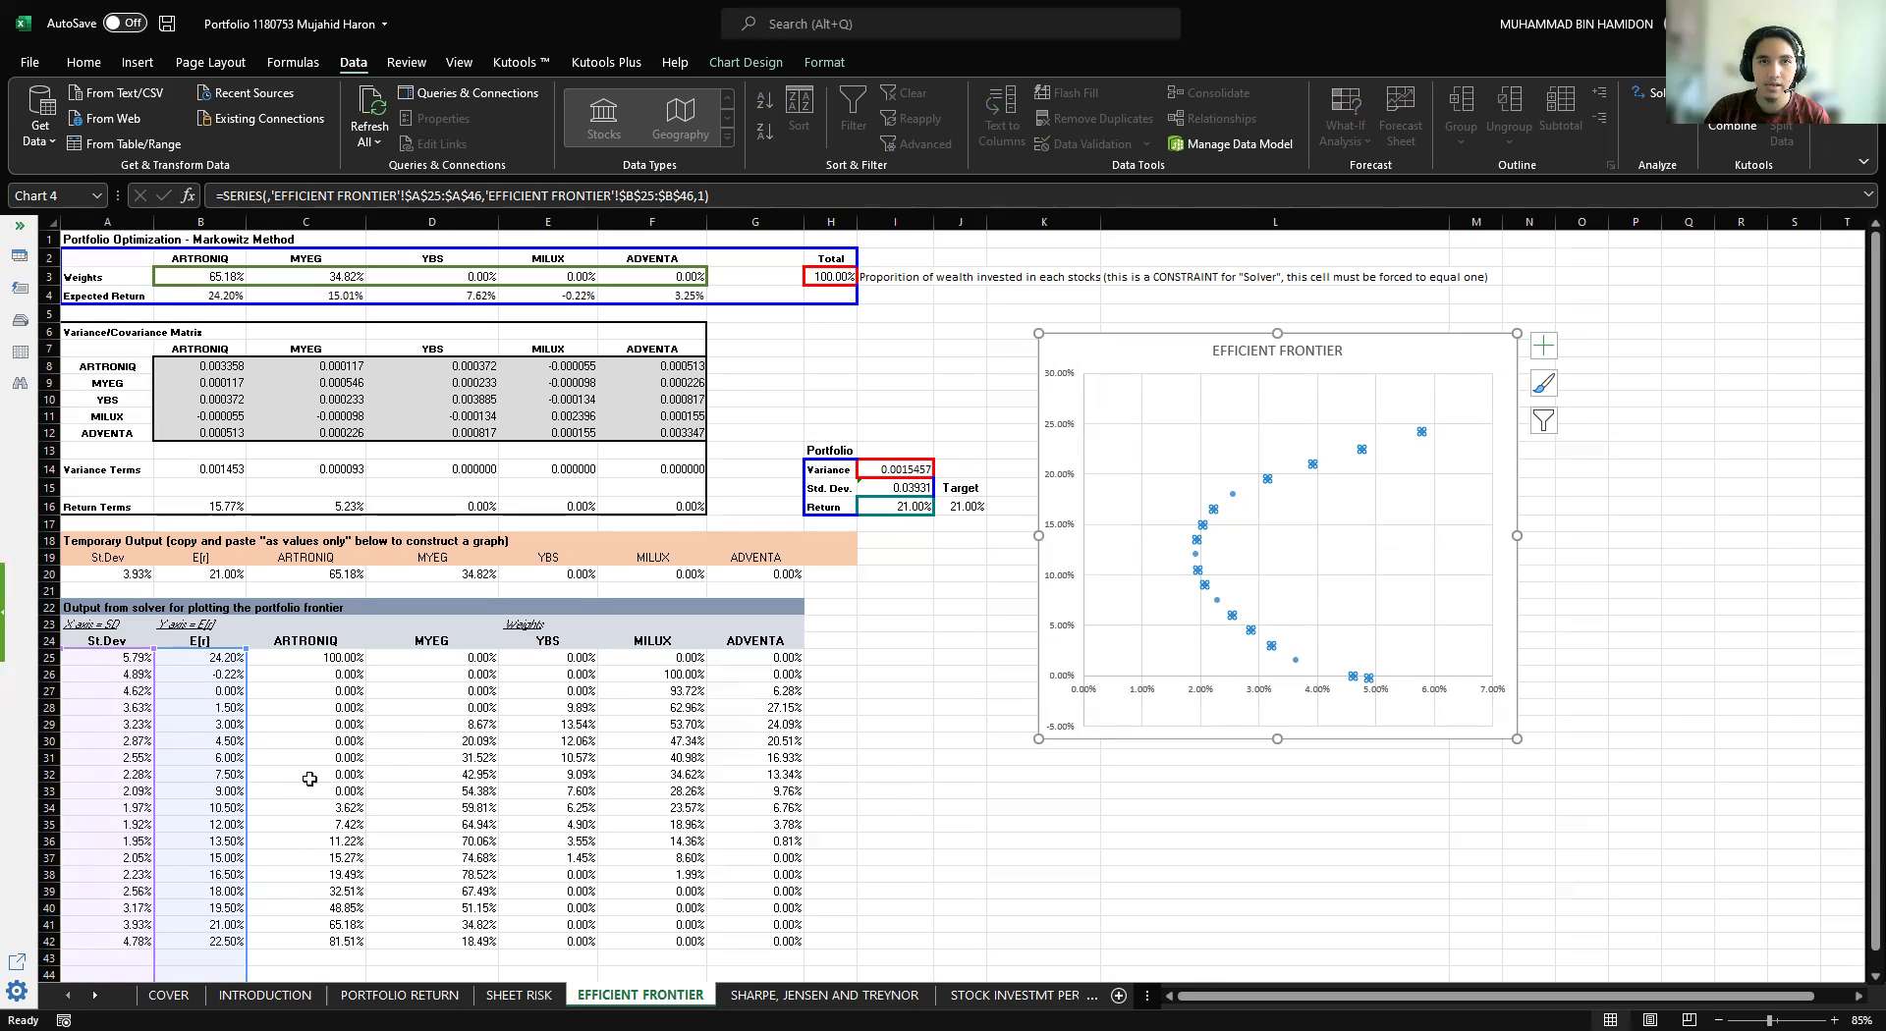
left_click(229, 824)
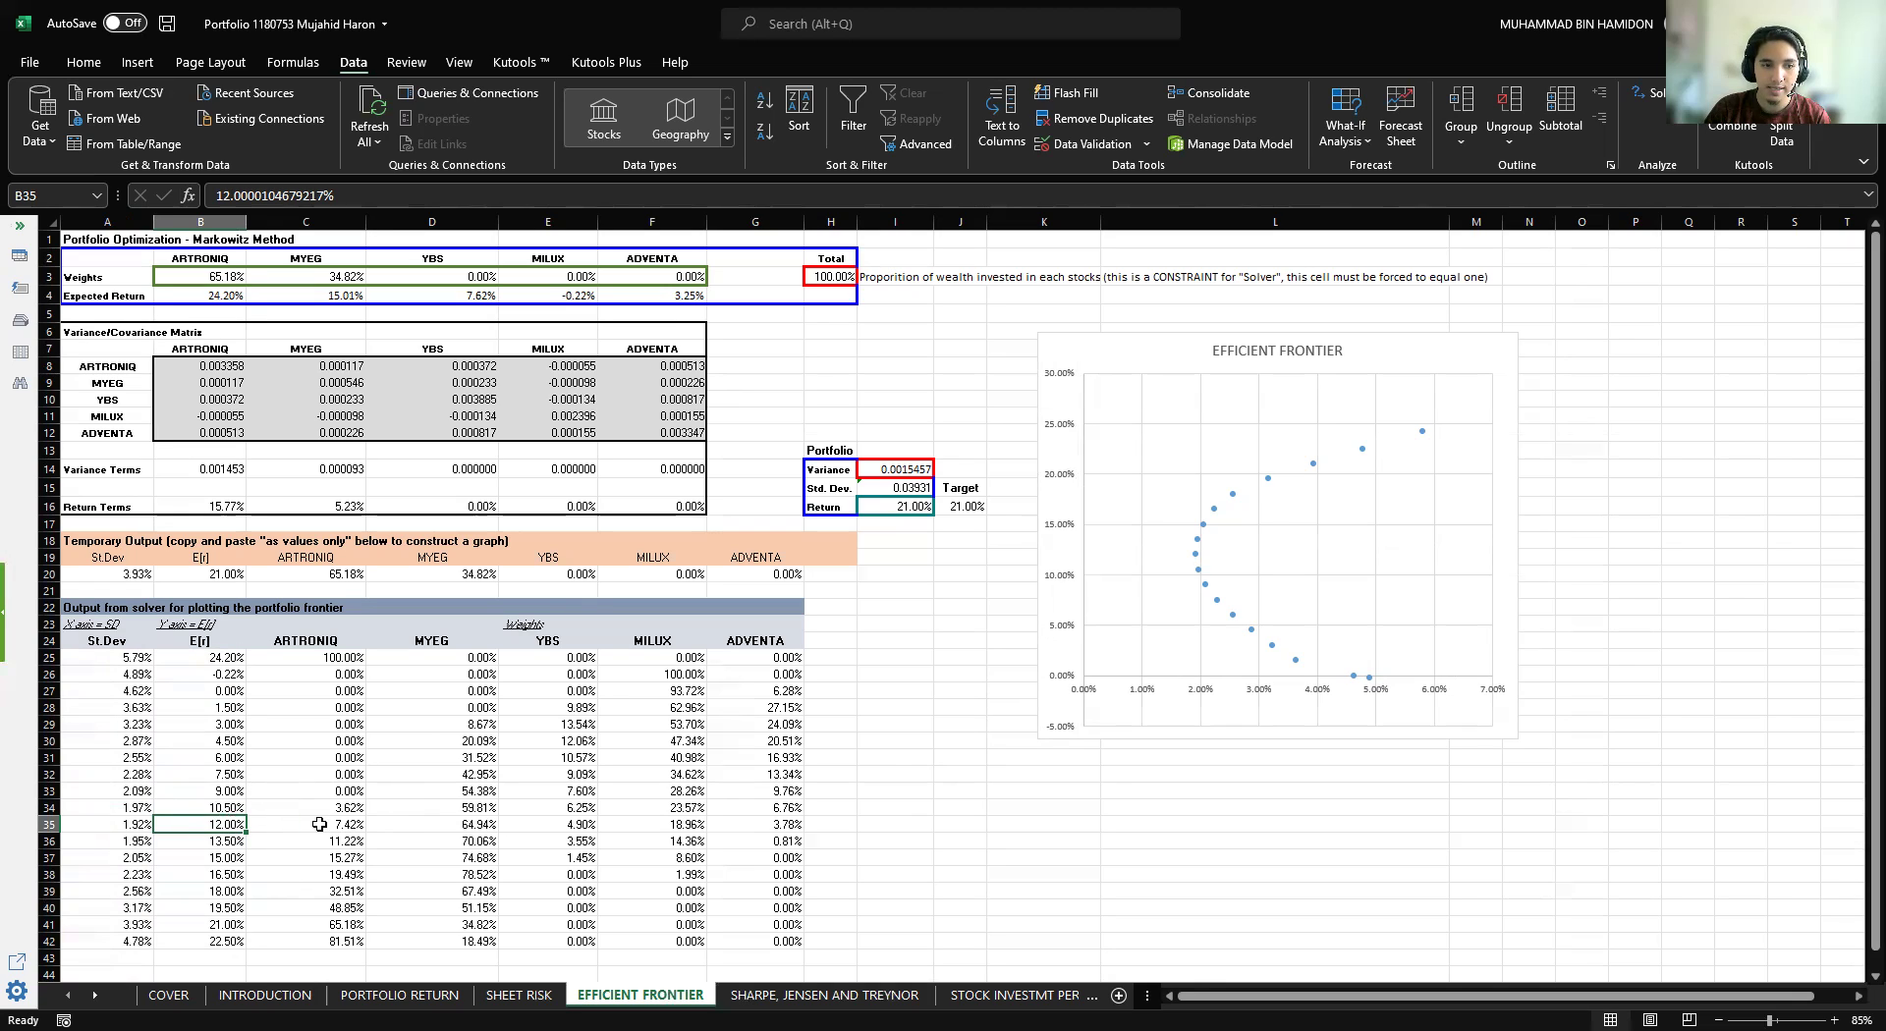
Inspect the MYEG, YBS, MILUX and ADVENTA weights in D35:G35.
left_click(456, 824)
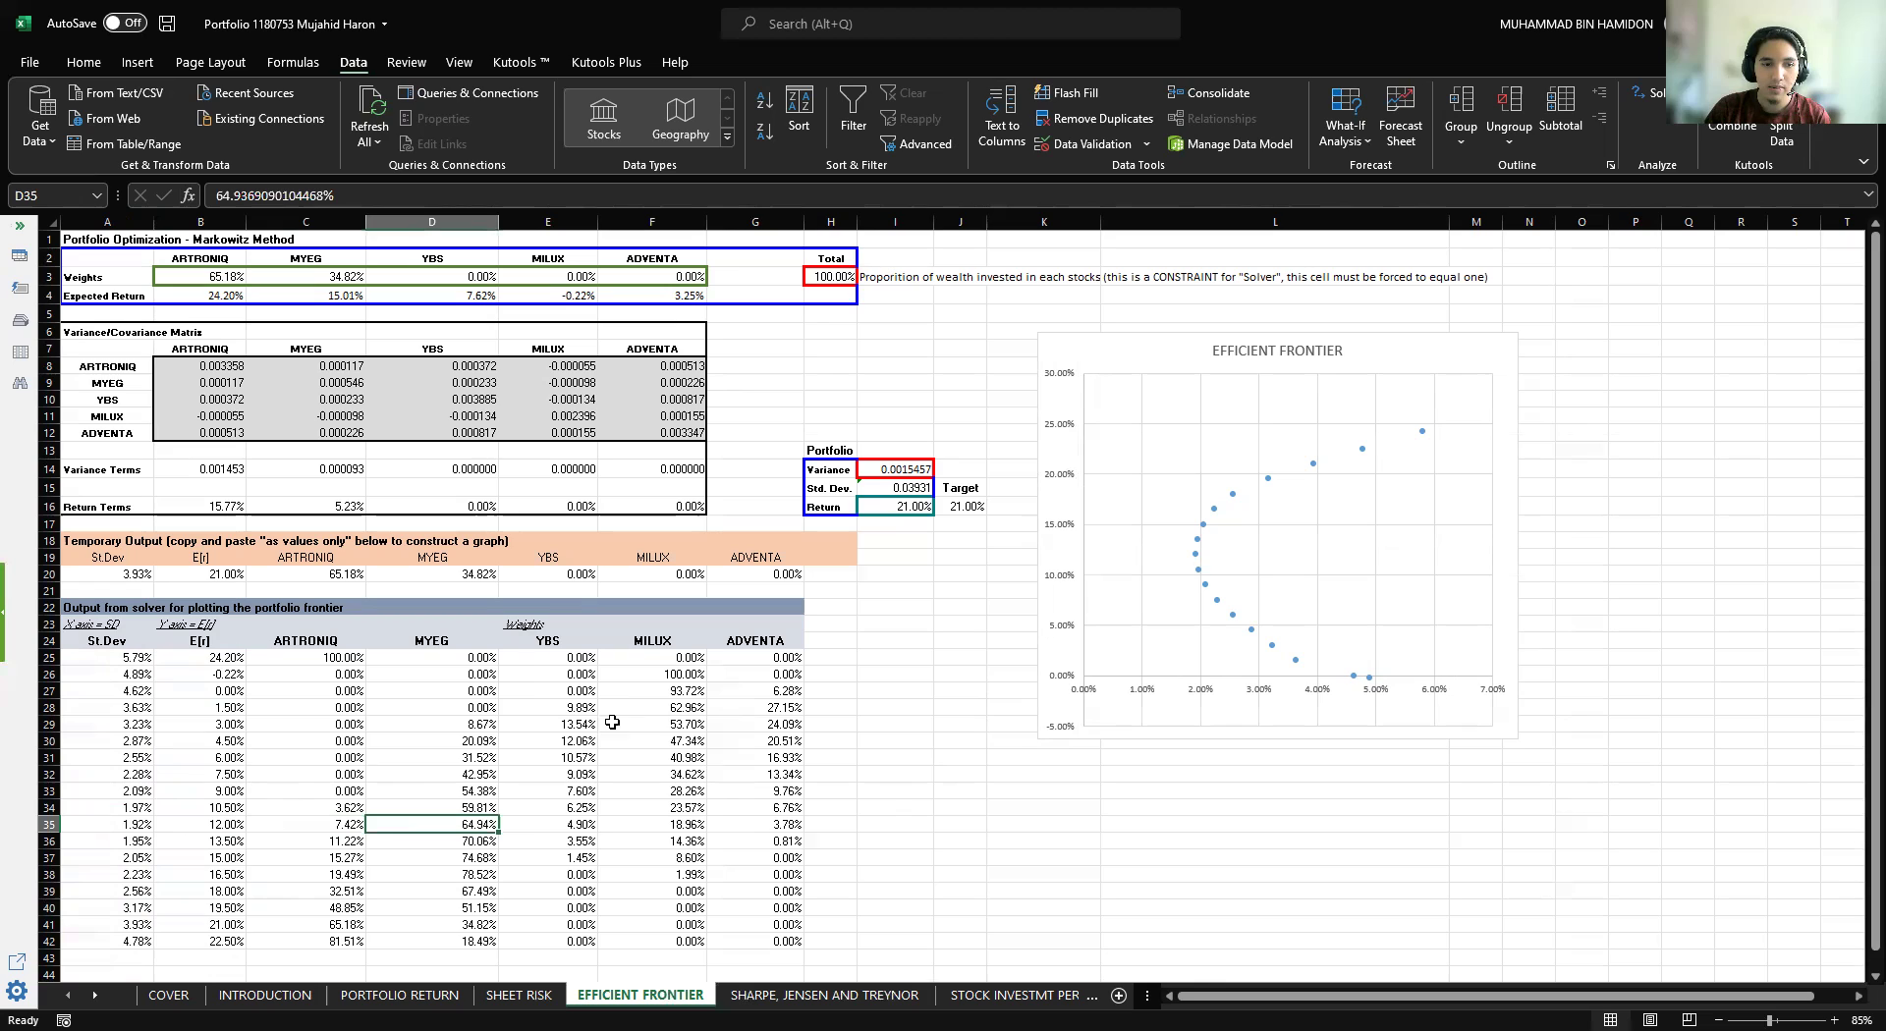
left_click(570, 826)
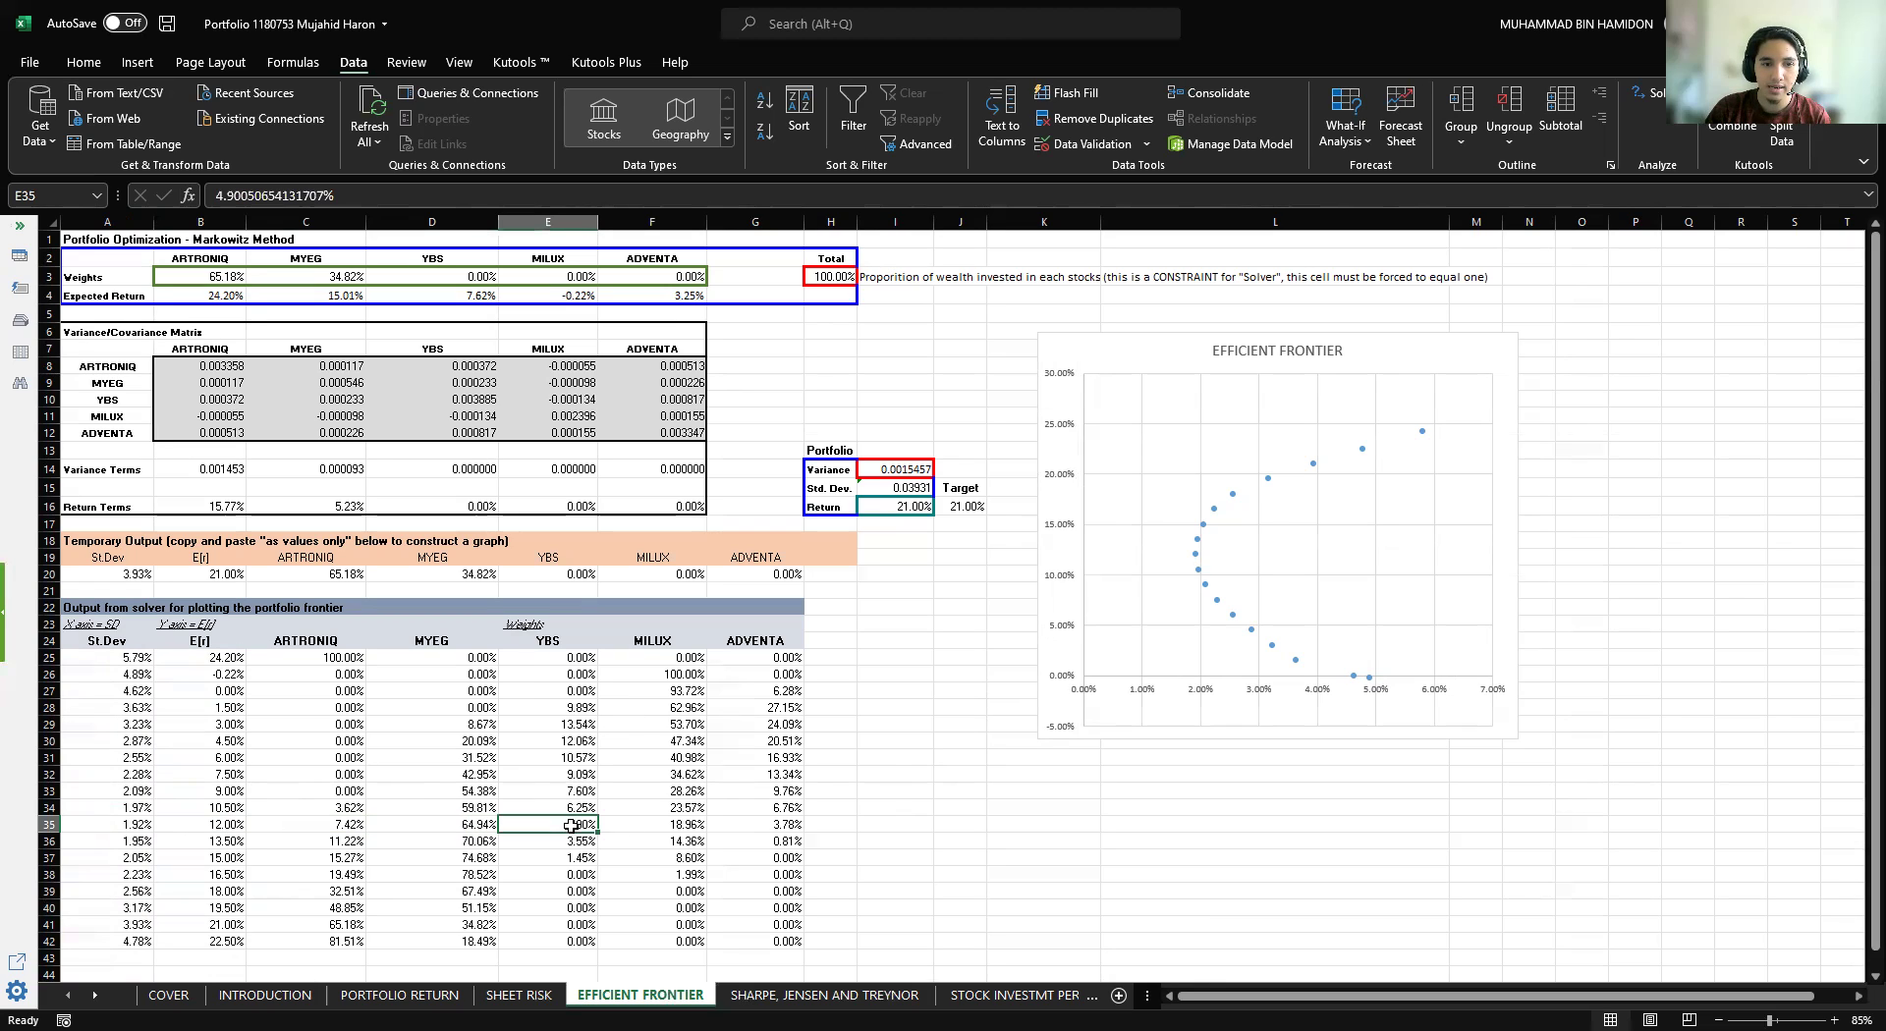
left_click(675, 831)
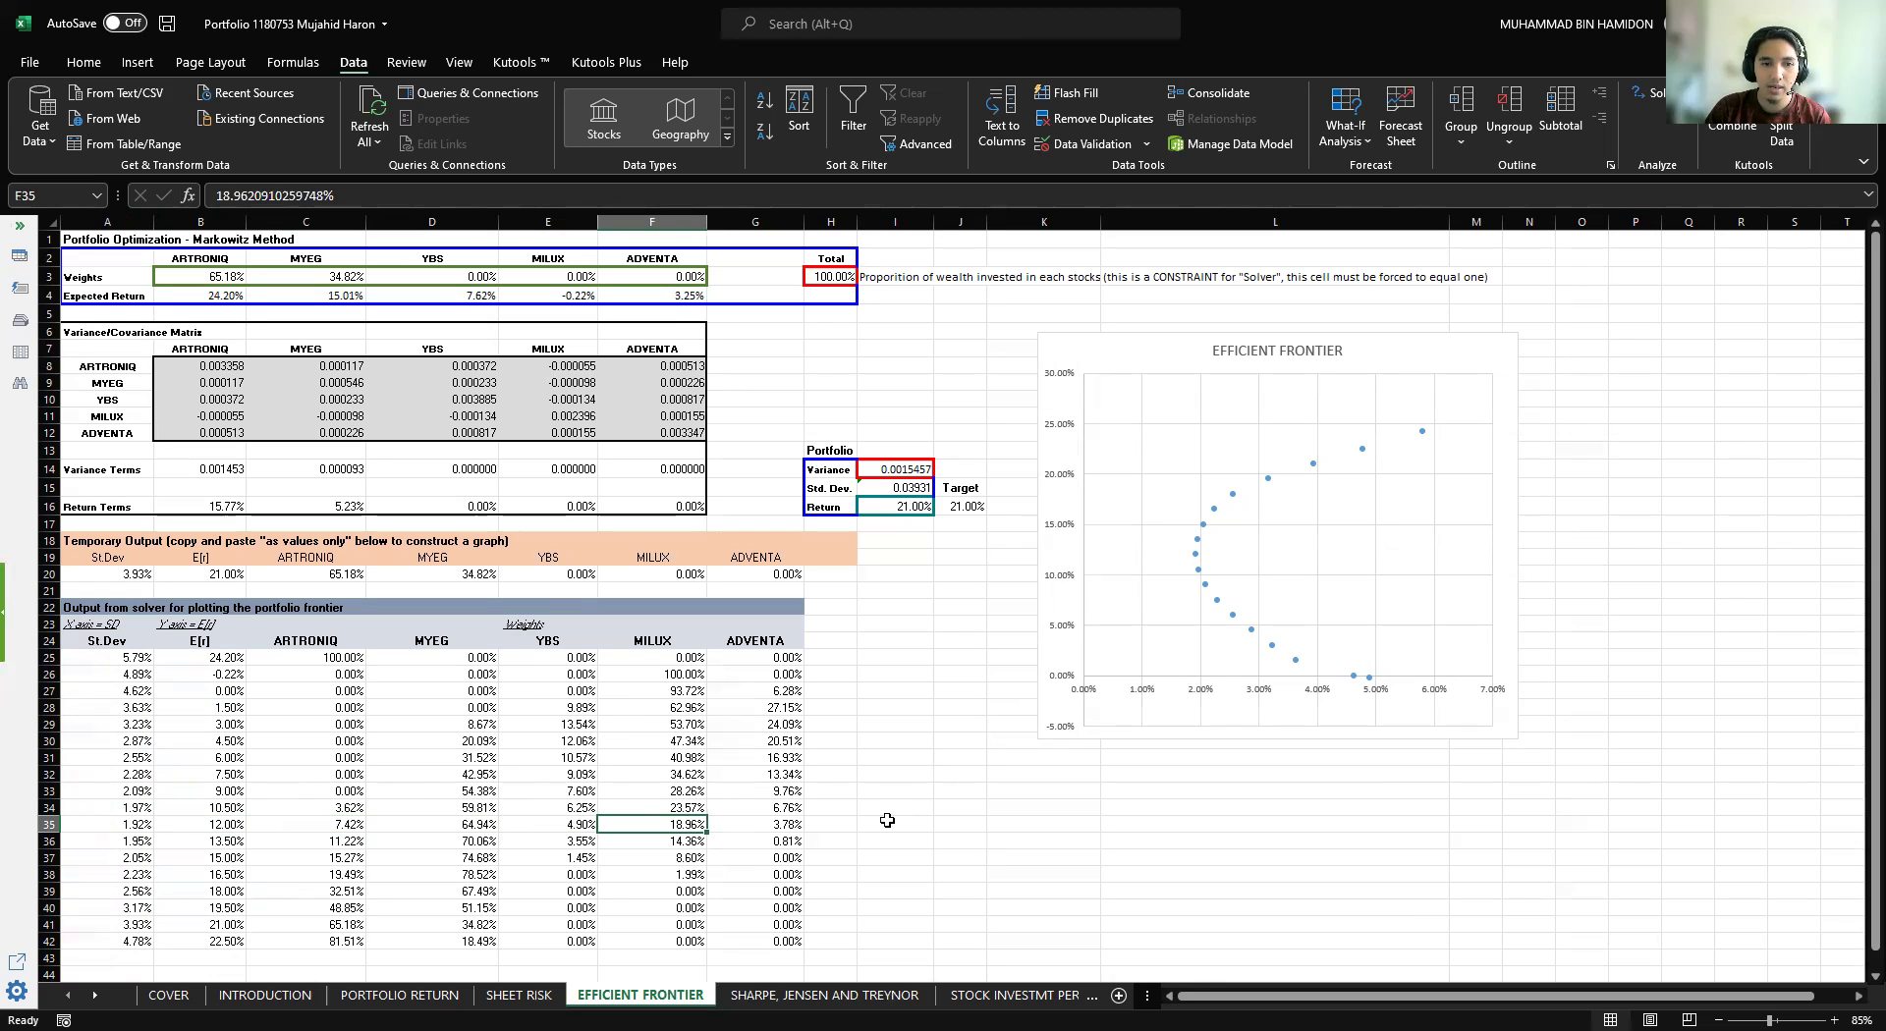
left_click(804, 826)
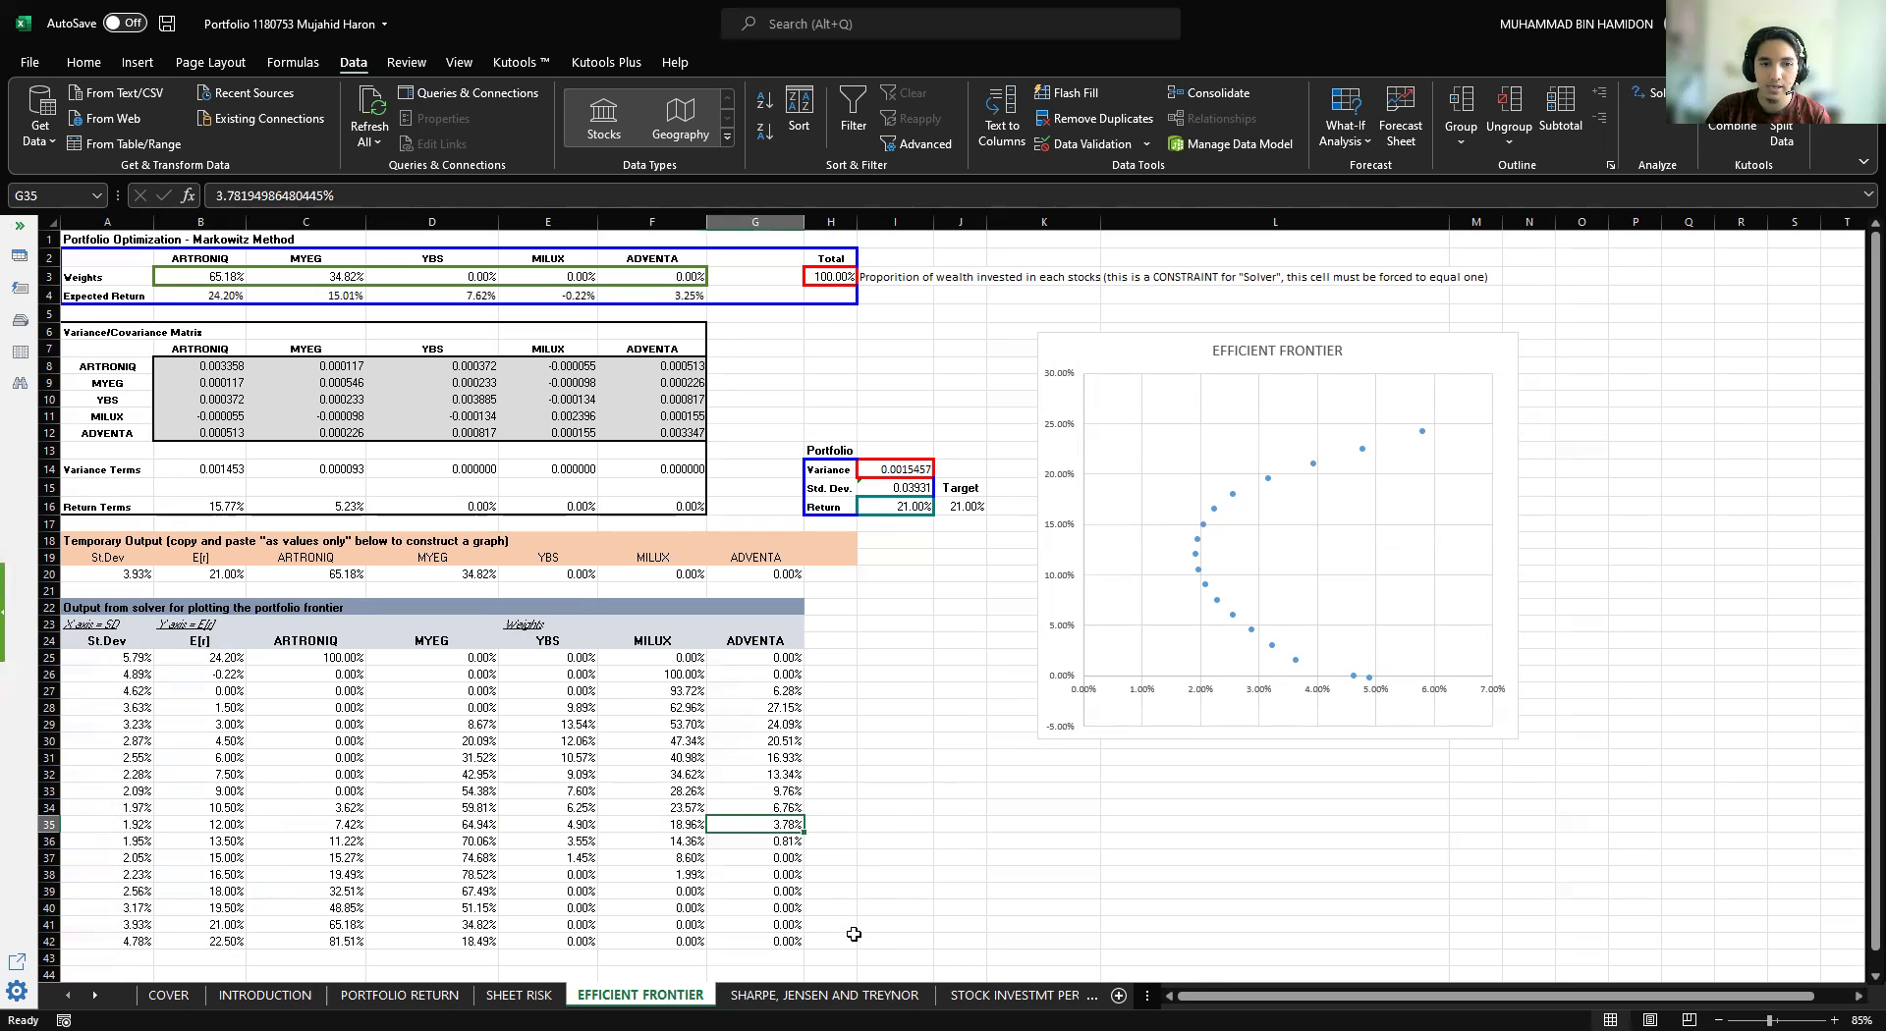
On the SHARPE, JENSEN AND TREYNOR sheet, check the portfolio standard deviation and YBS return in L26.
left_click(825, 996)
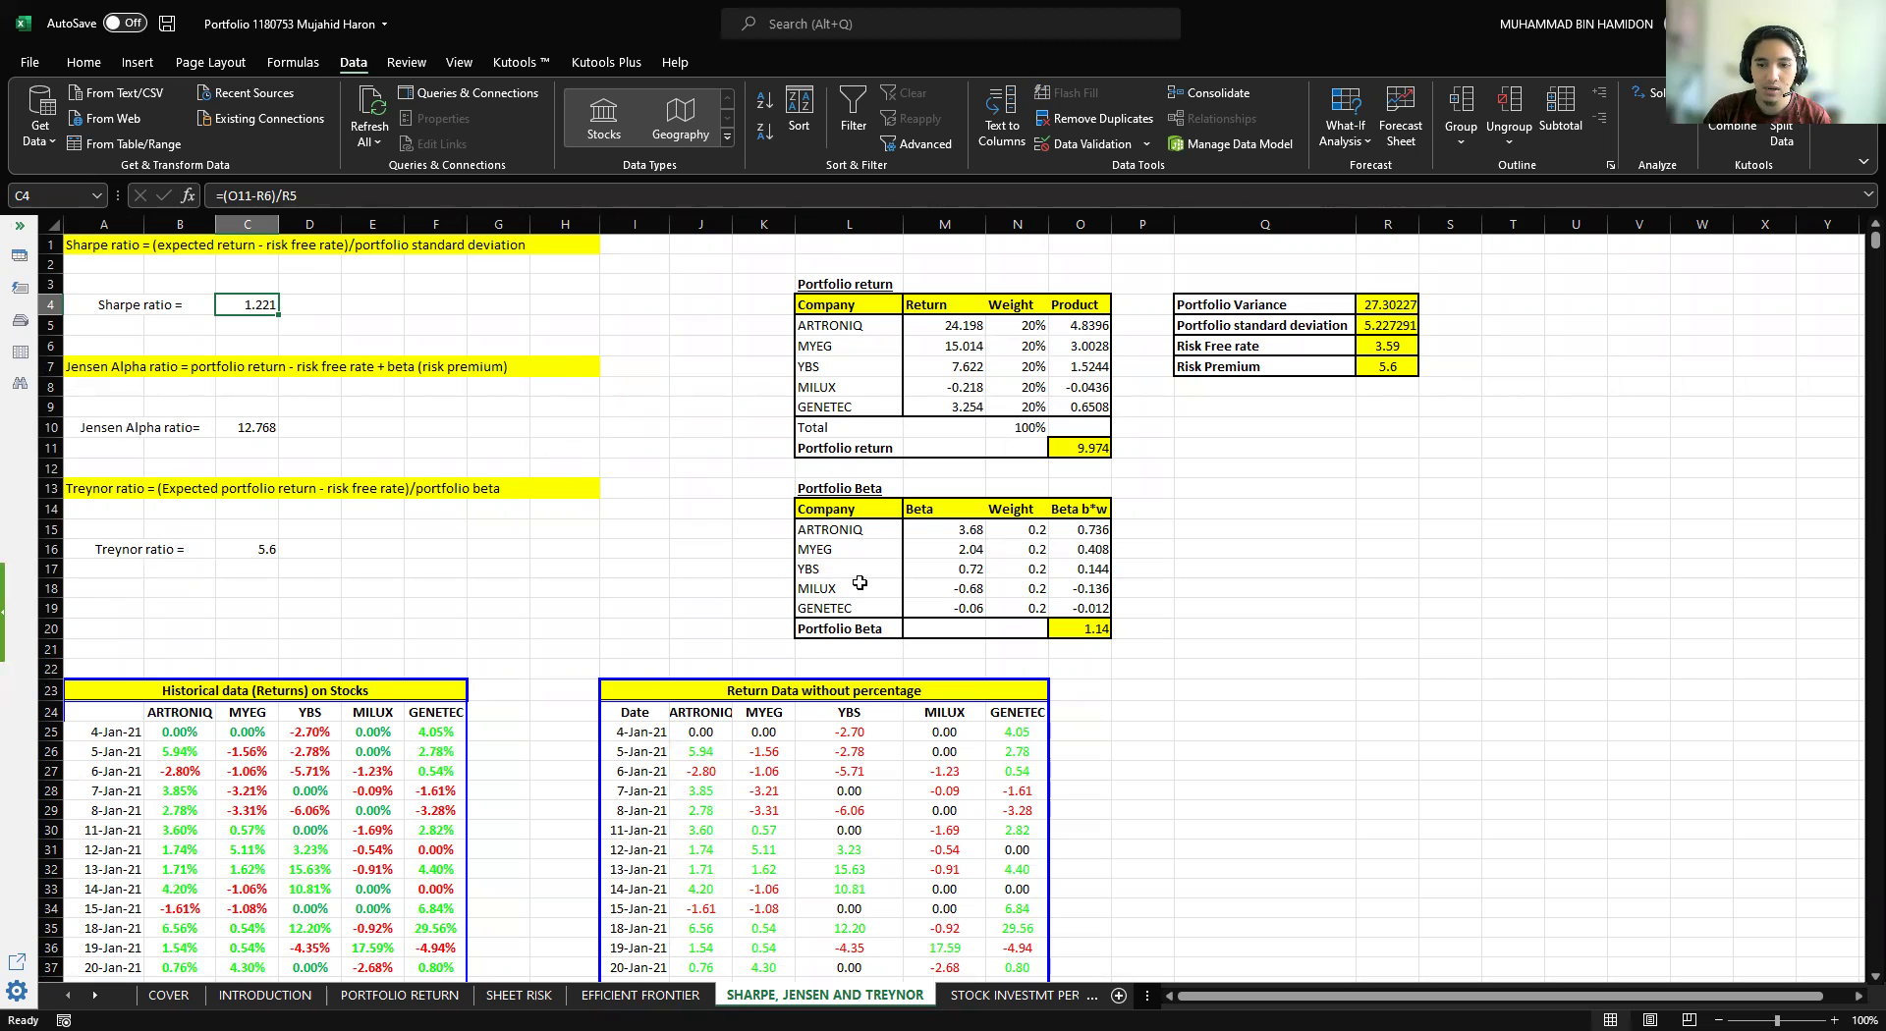
left_click(1386, 324)
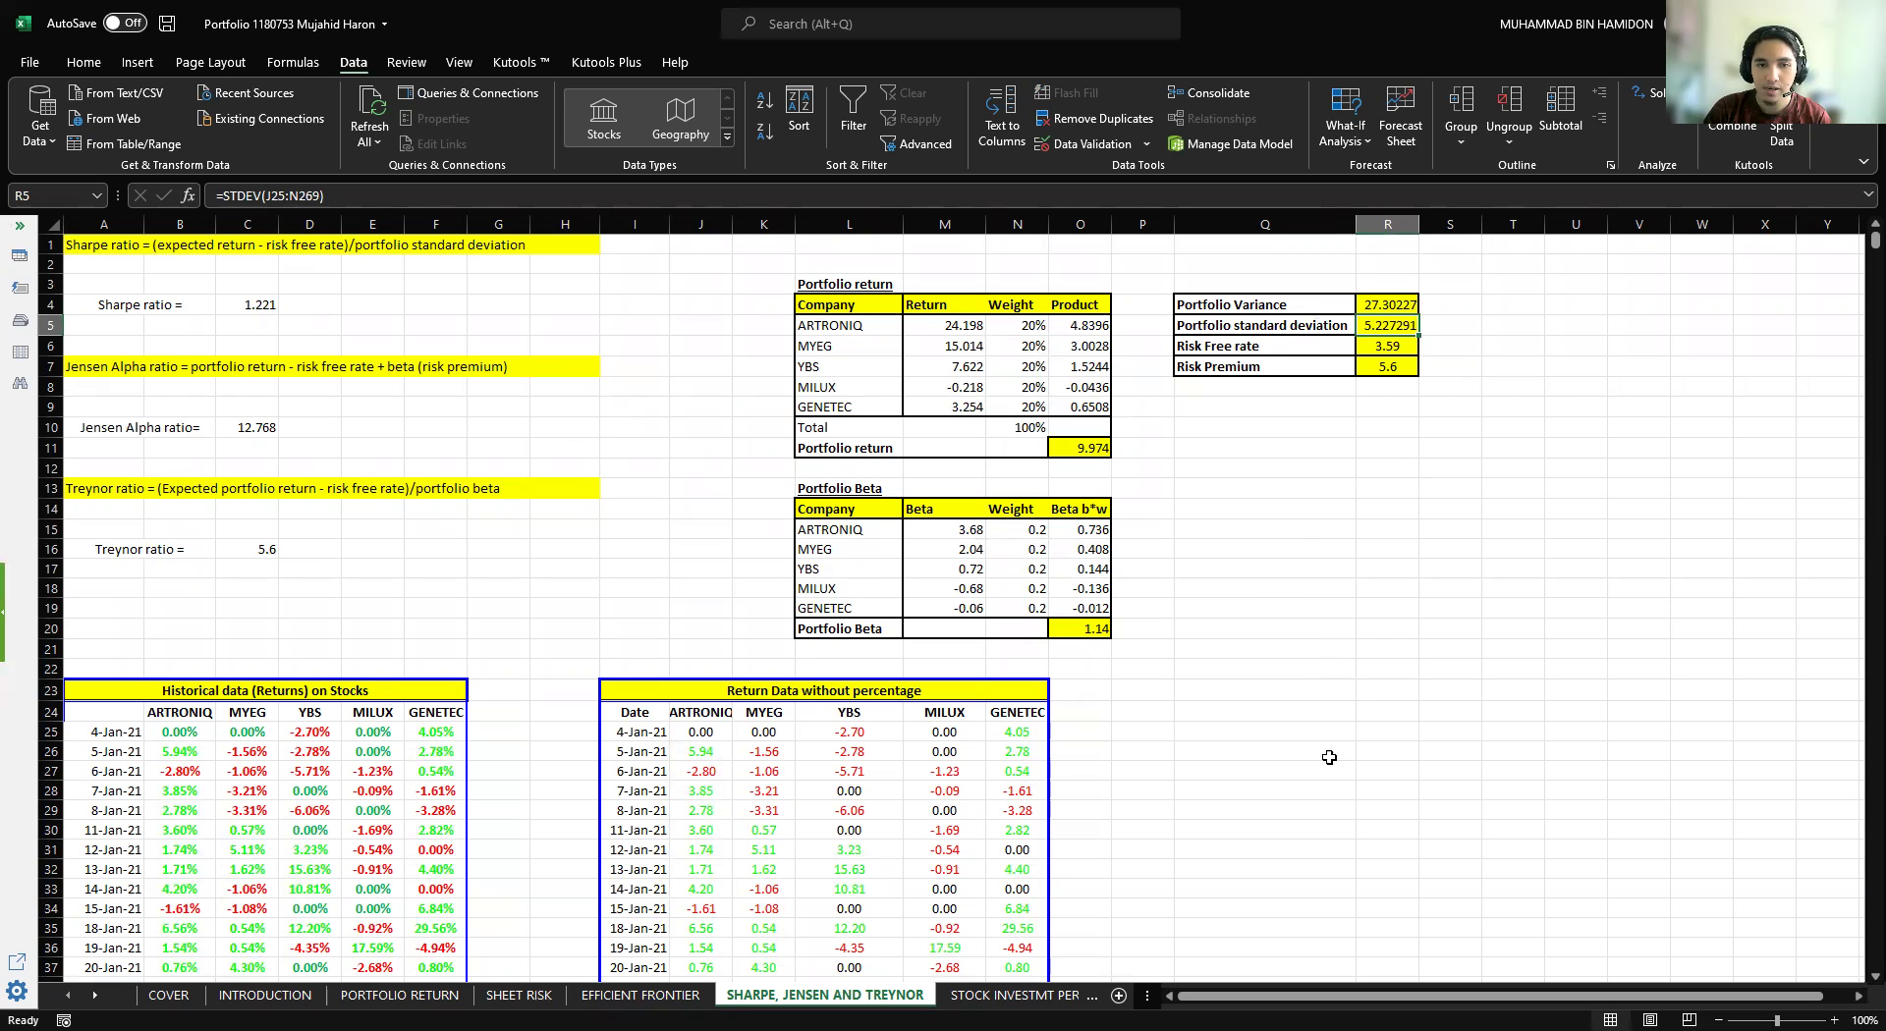
left_click(818, 754)
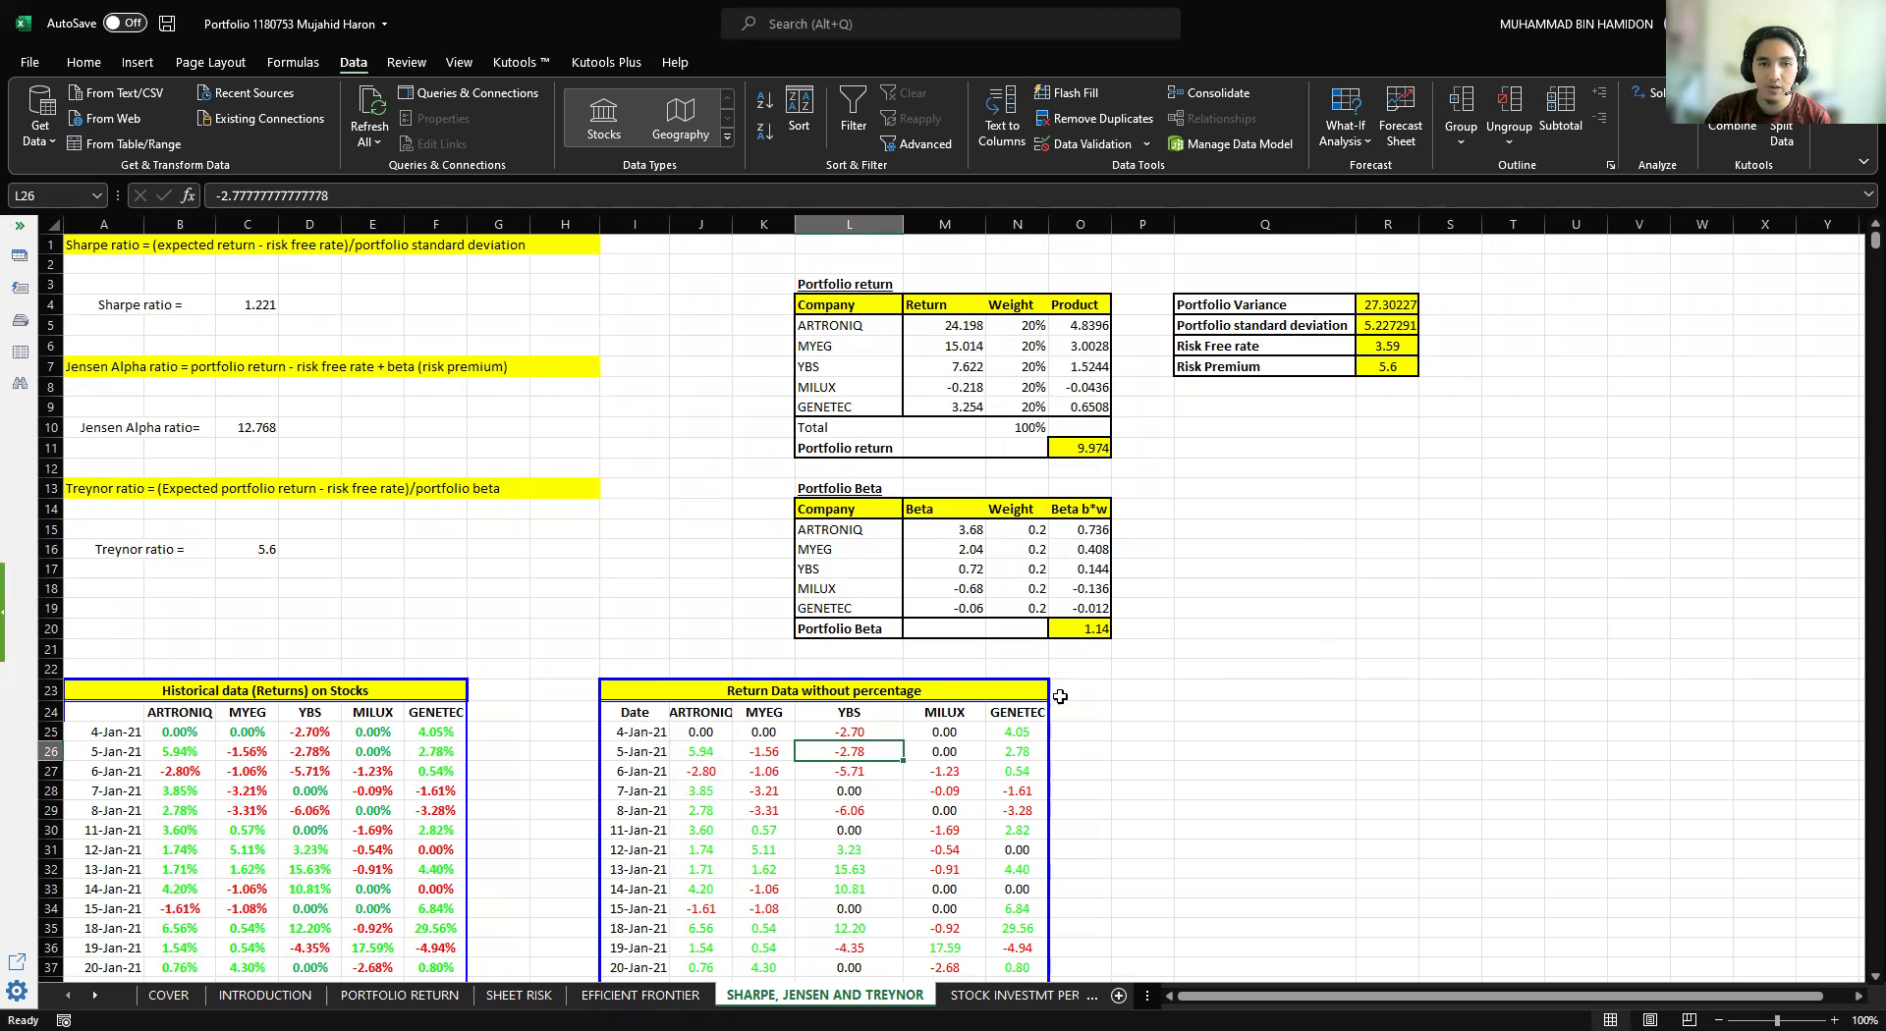
Read the Sharpe, Jensen Alpha and Treynor definitions and check their formulas before opening STOCK INVESTMT PERFORMANCE.
left_click(170, 310)
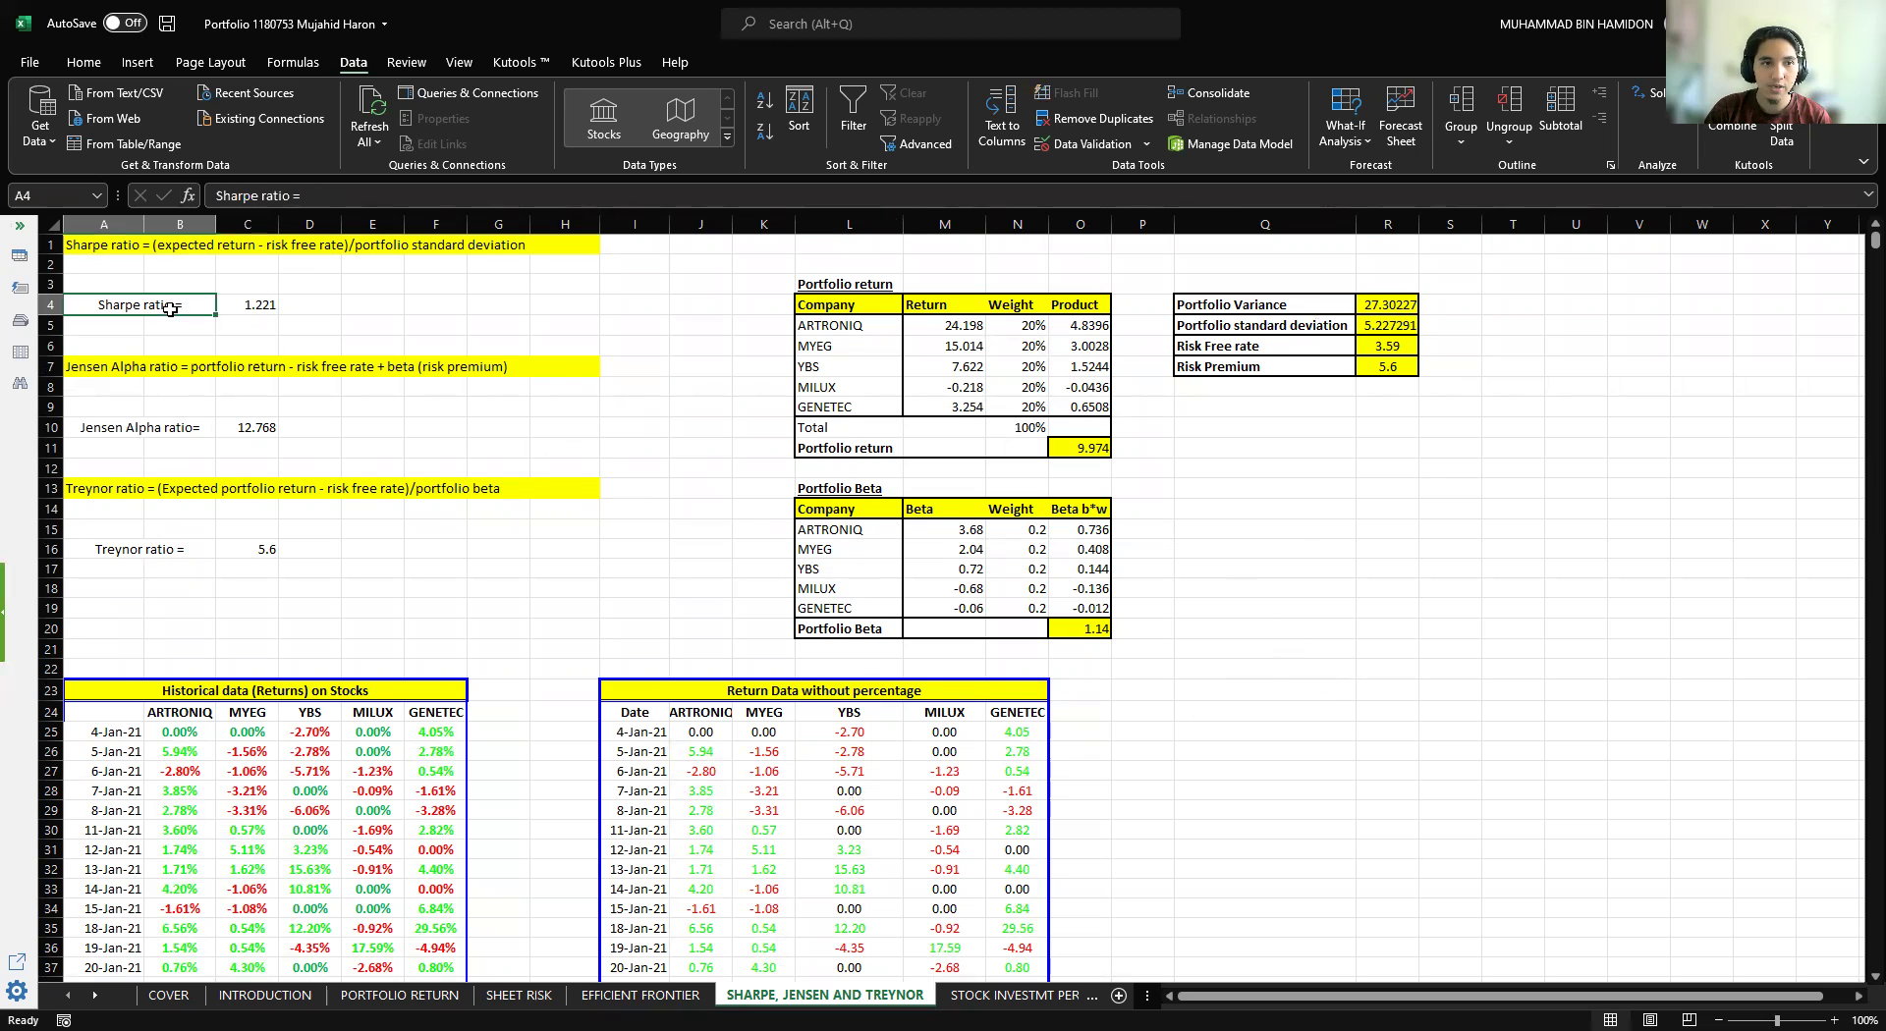
left_click(193, 248)
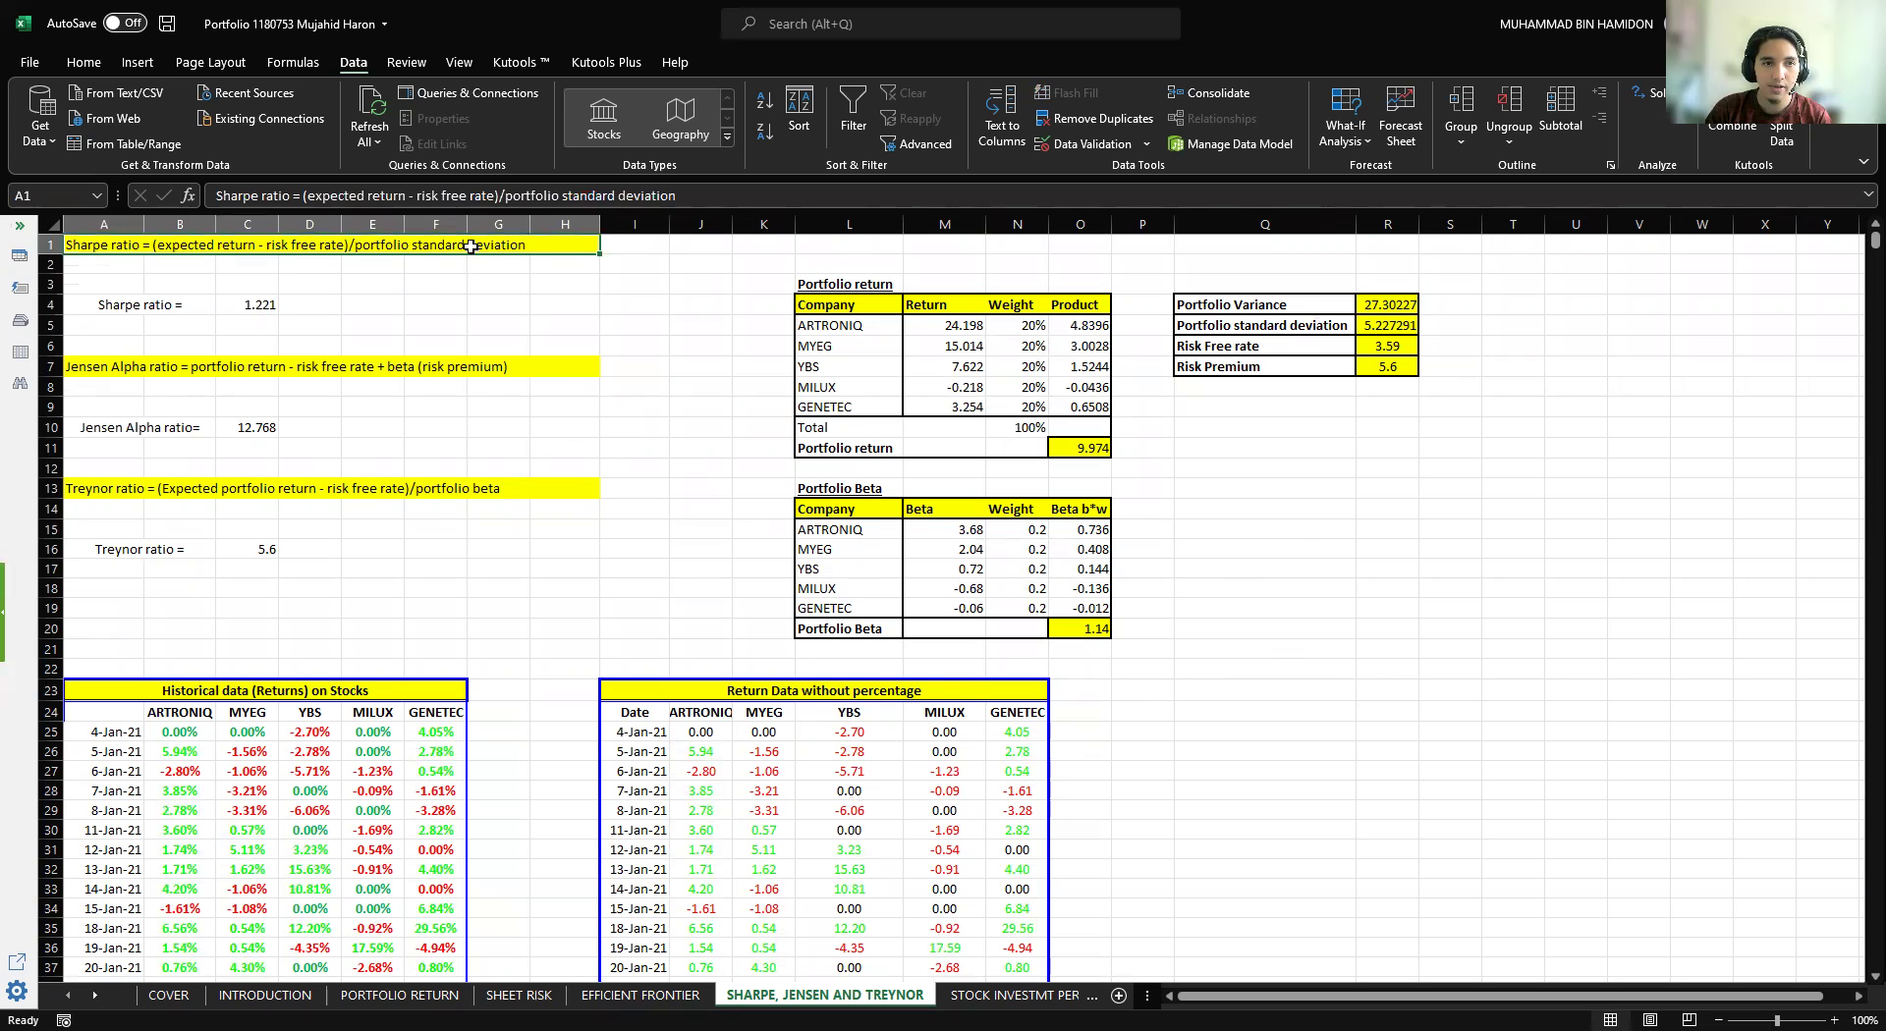
left_click(254, 301)
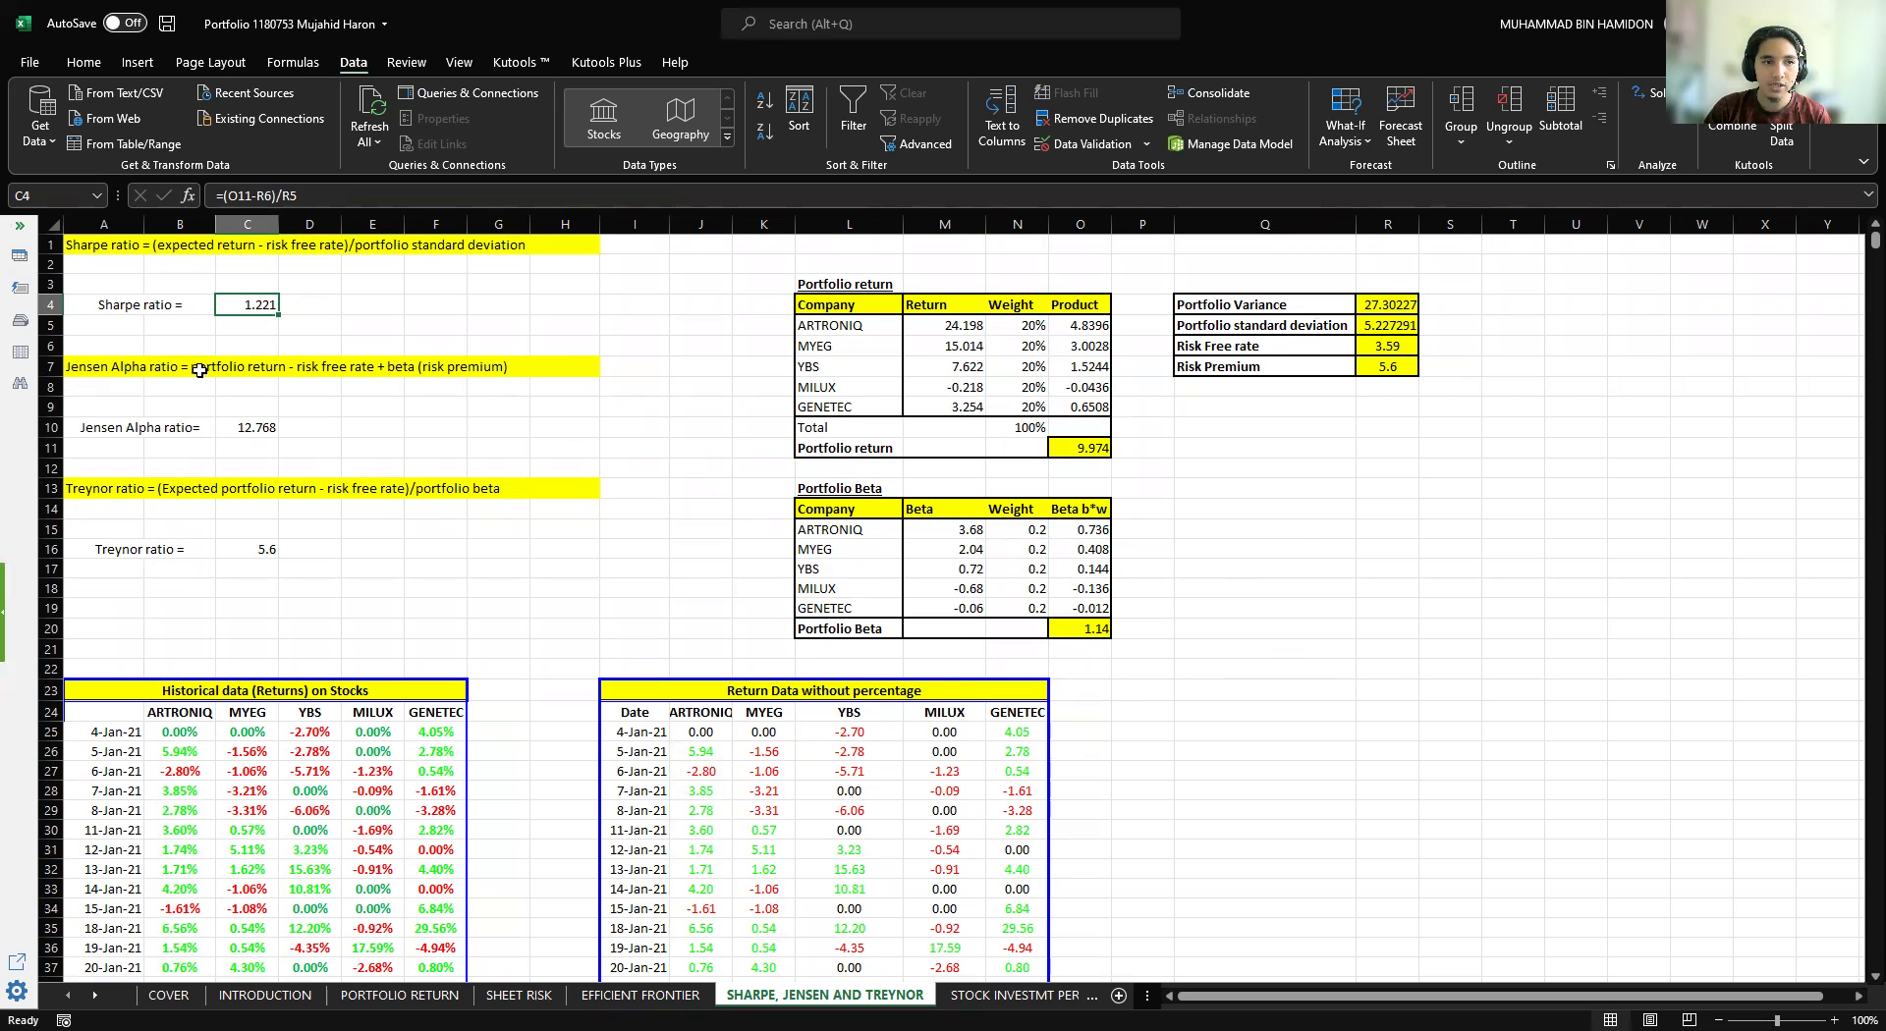
left_click(332, 367)
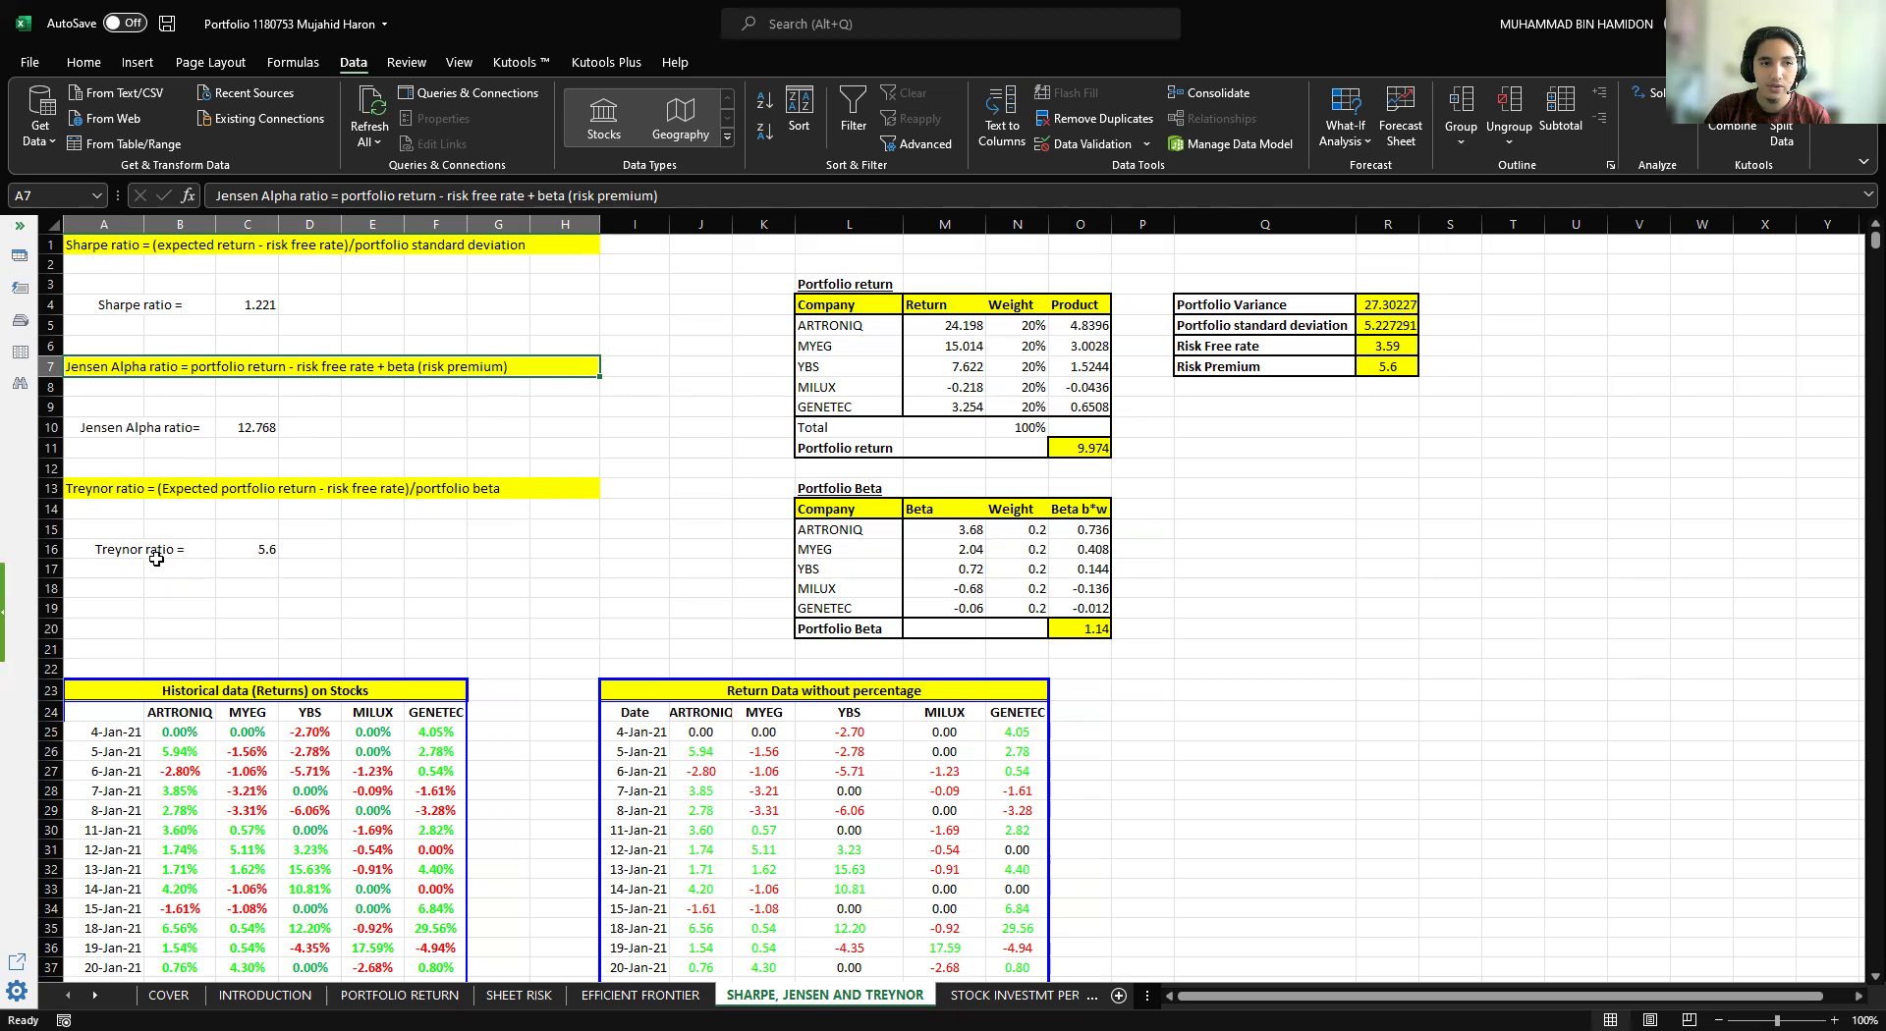
left_click(271, 551)
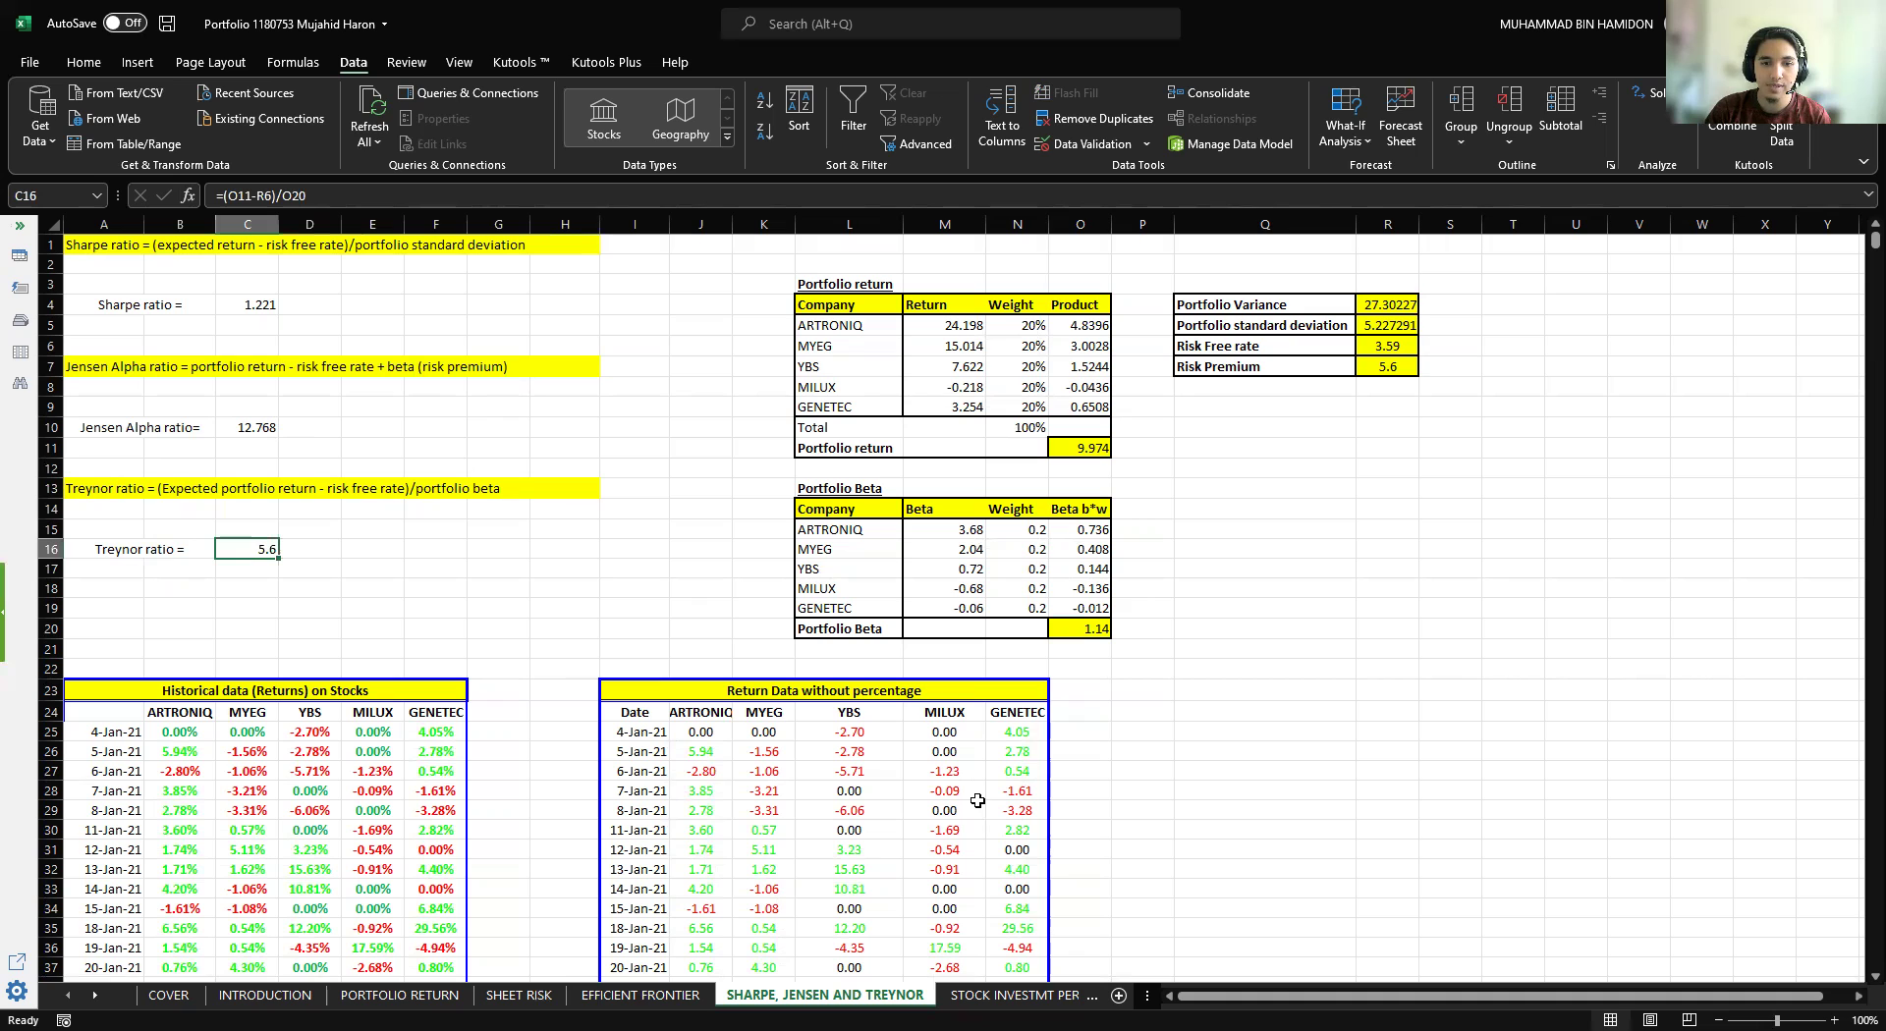
left_click(1017, 995)
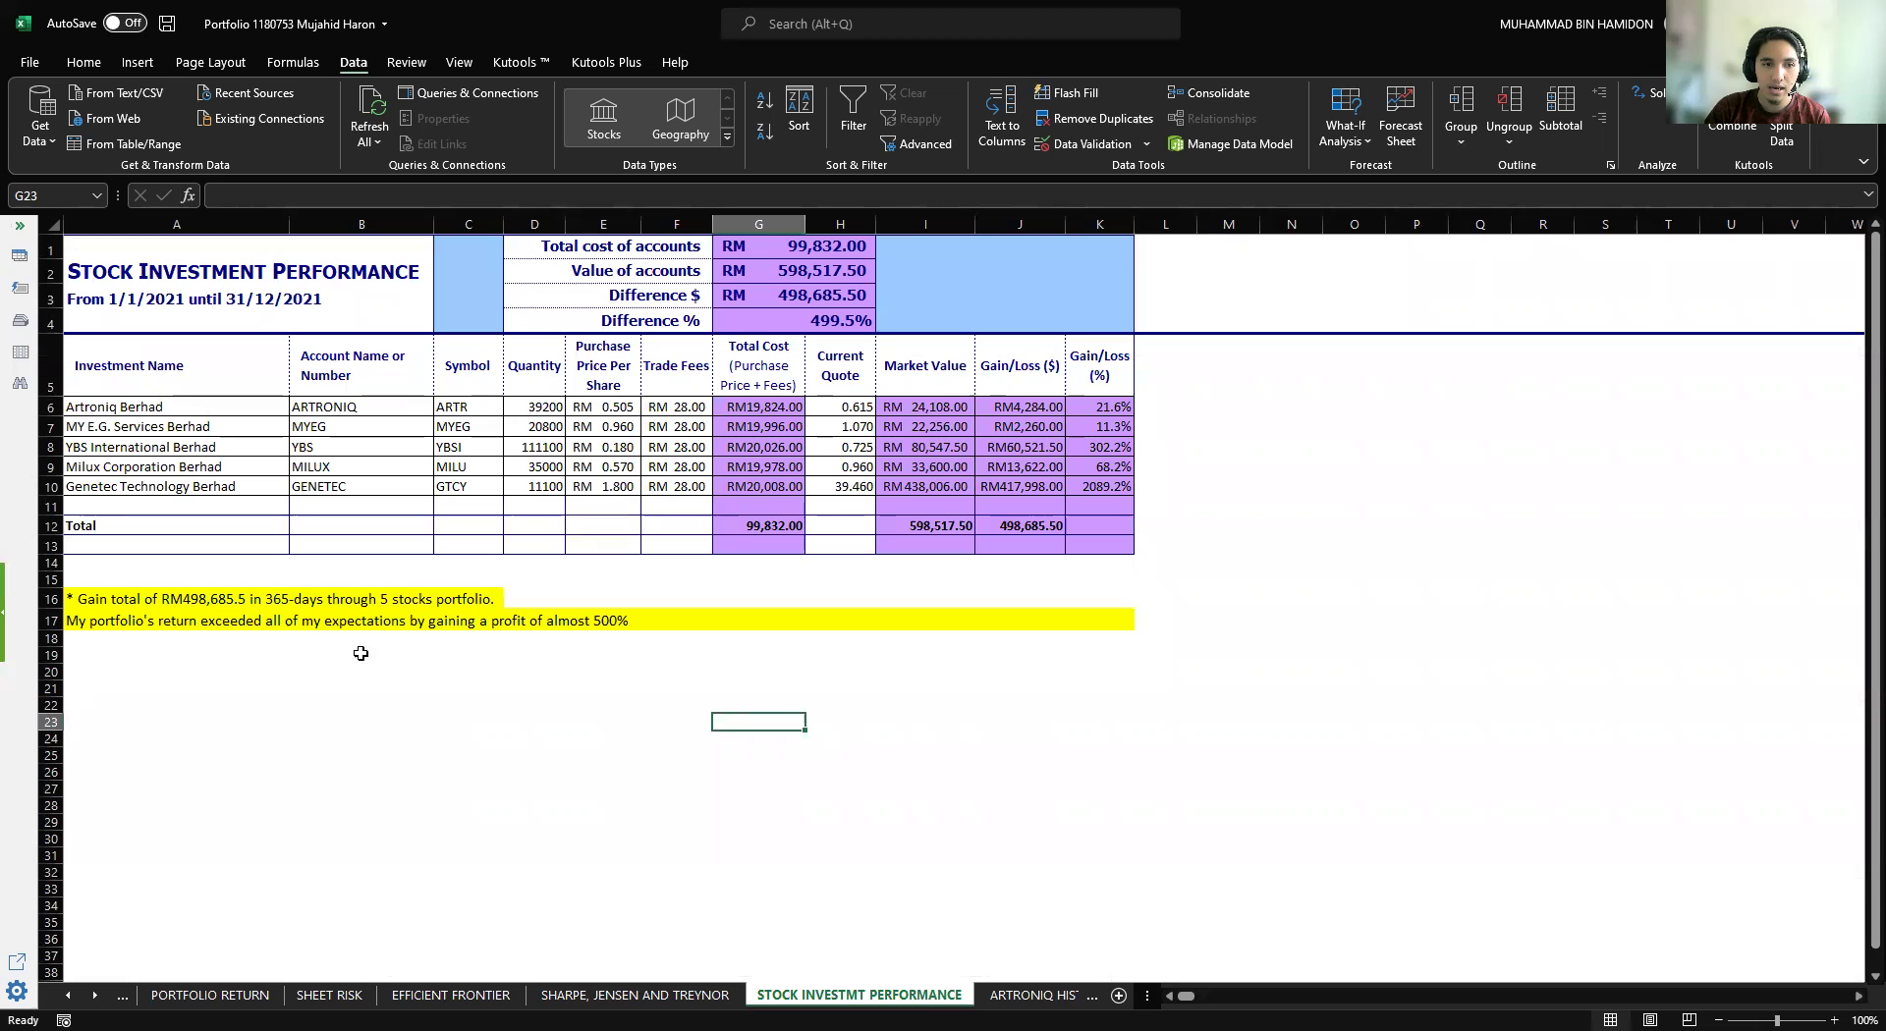
Check the 499.5% Difference % formula in G4, then move to ARTRONIQ HIST DATA.
left_click(812, 323)
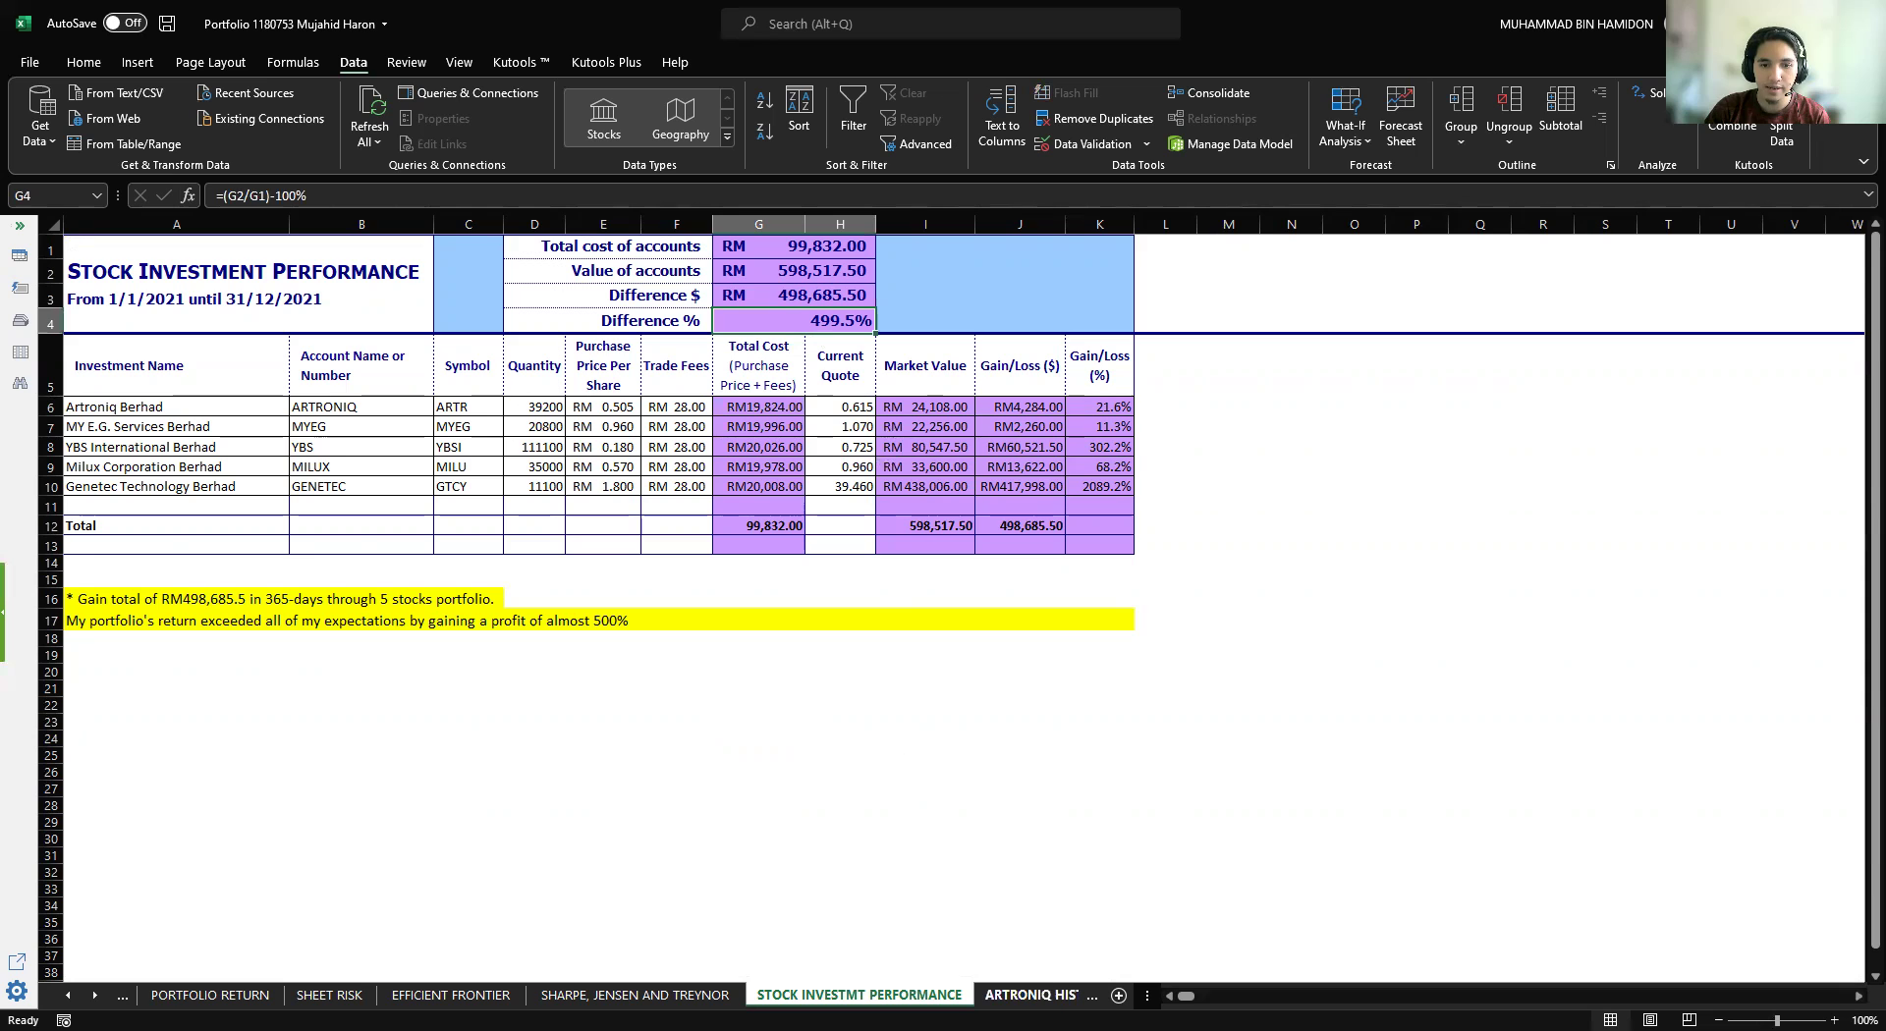
left_click(1032, 995)
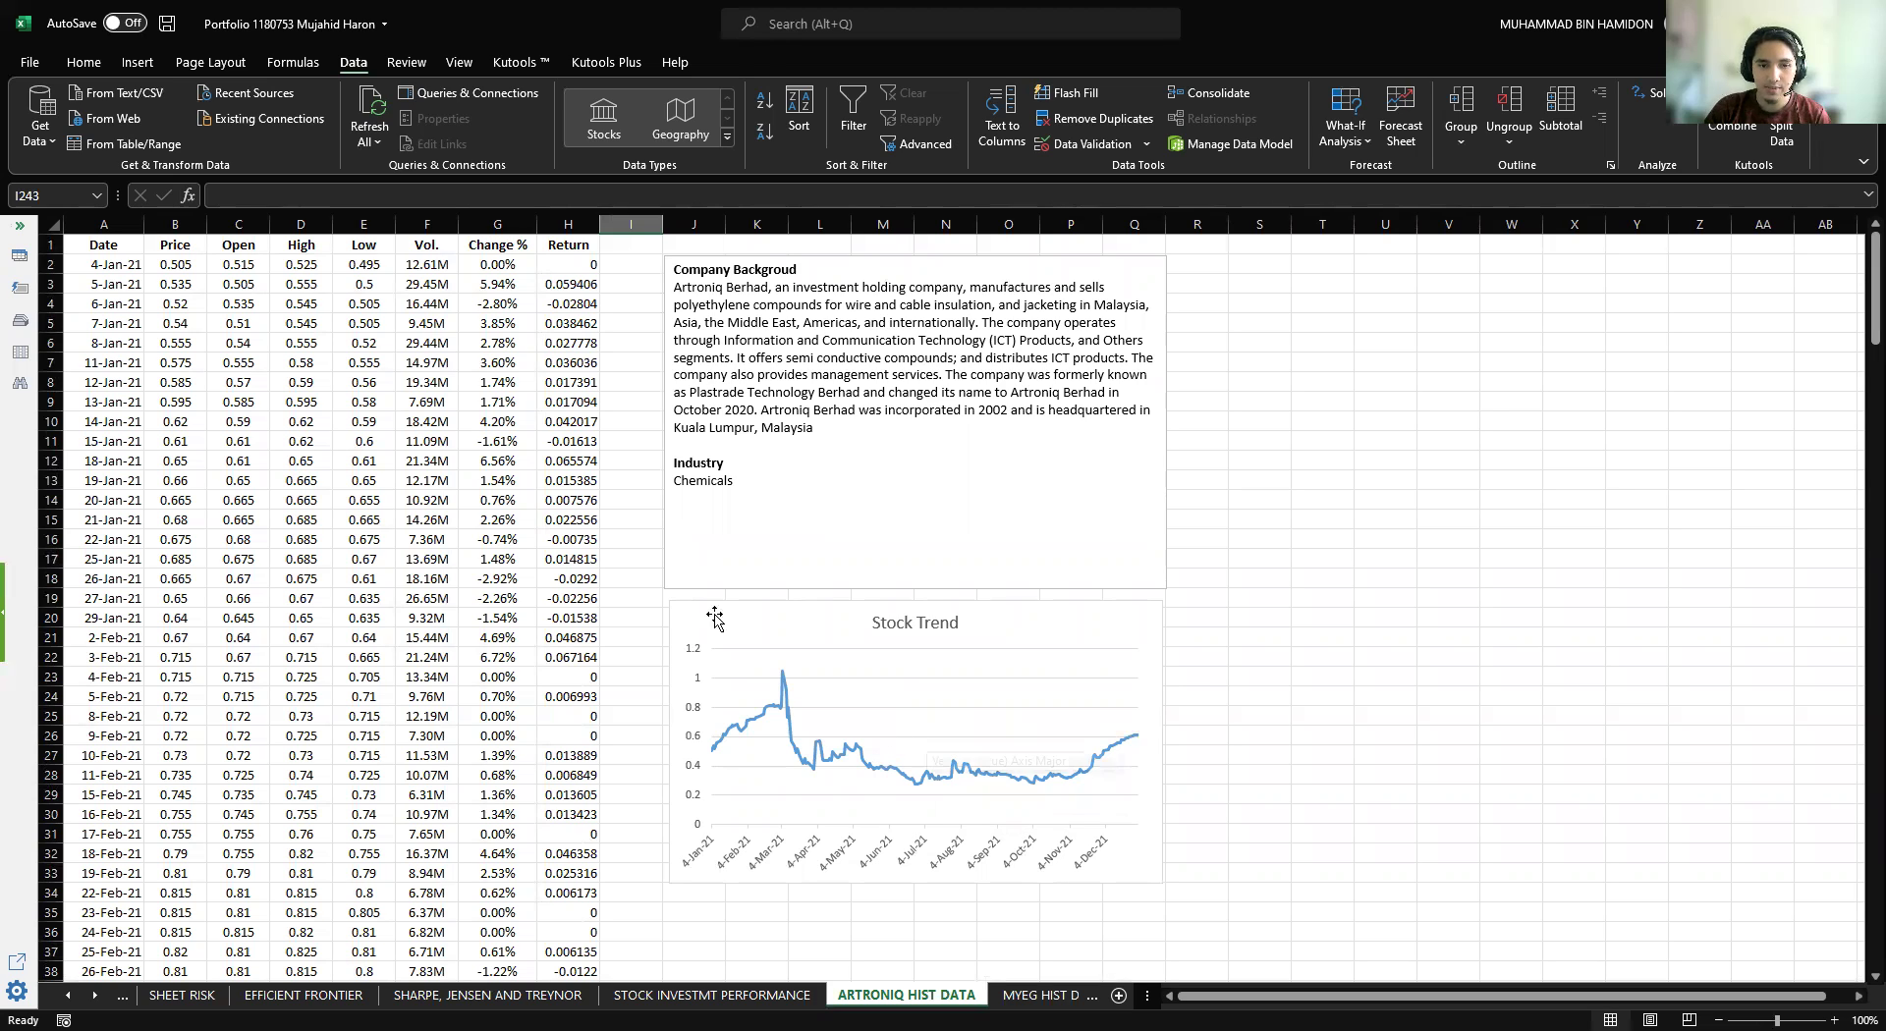
Select the ARTRONIQ Stock Trend chart, then browse the MYEG, YBS, MILUX and GENETEC history sheets.
left_click(712, 707)
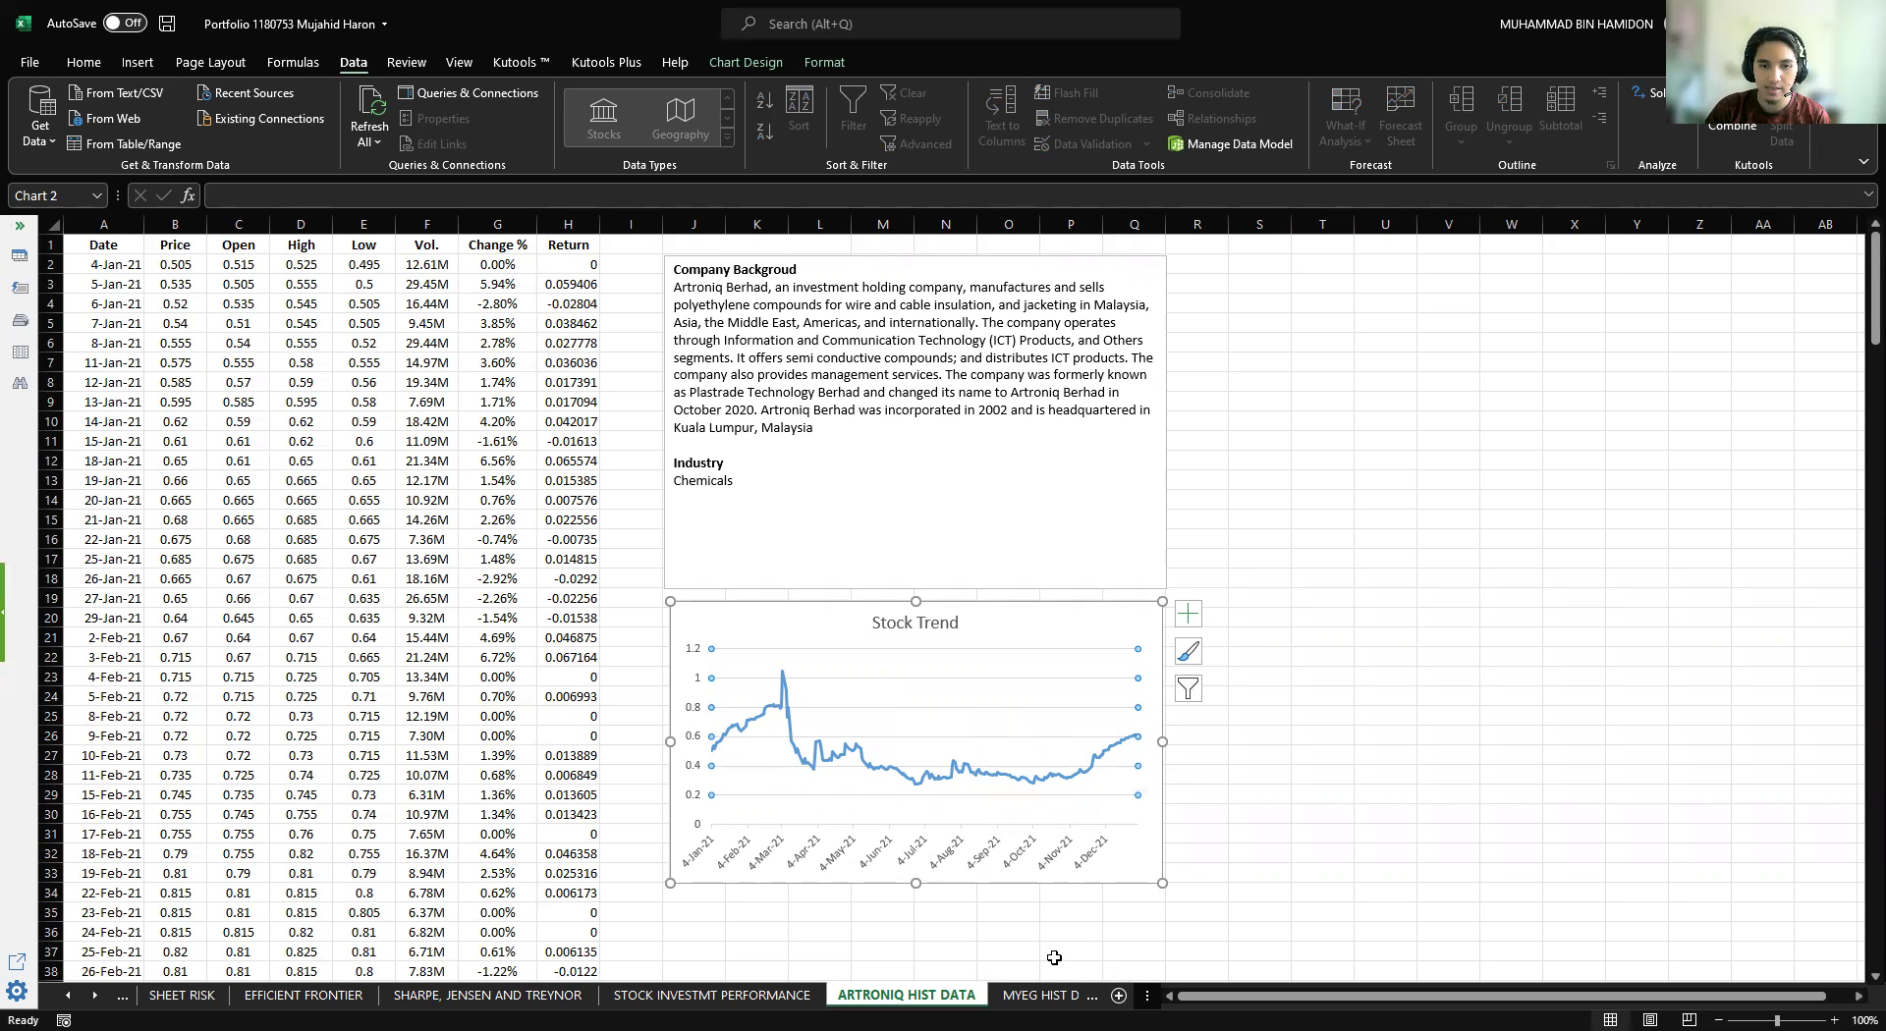
left_click(1041, 995)
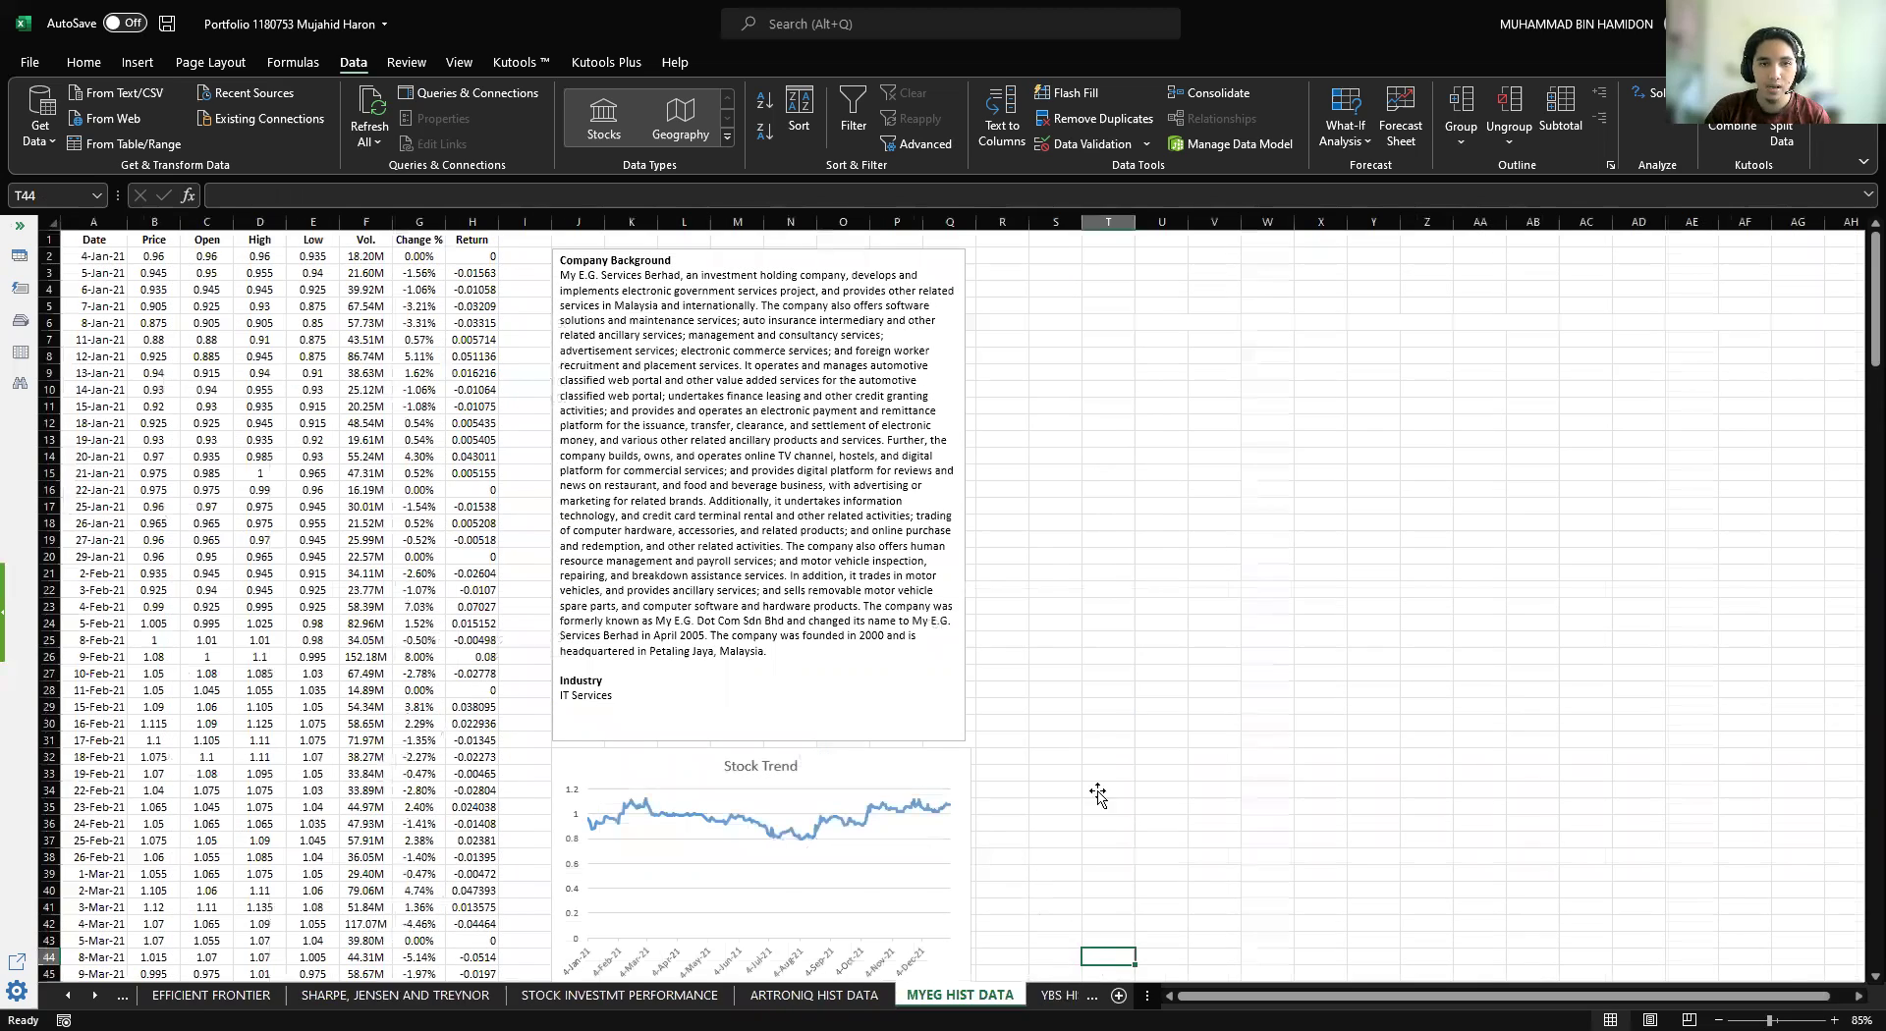
key("ctrl+Page_Down")
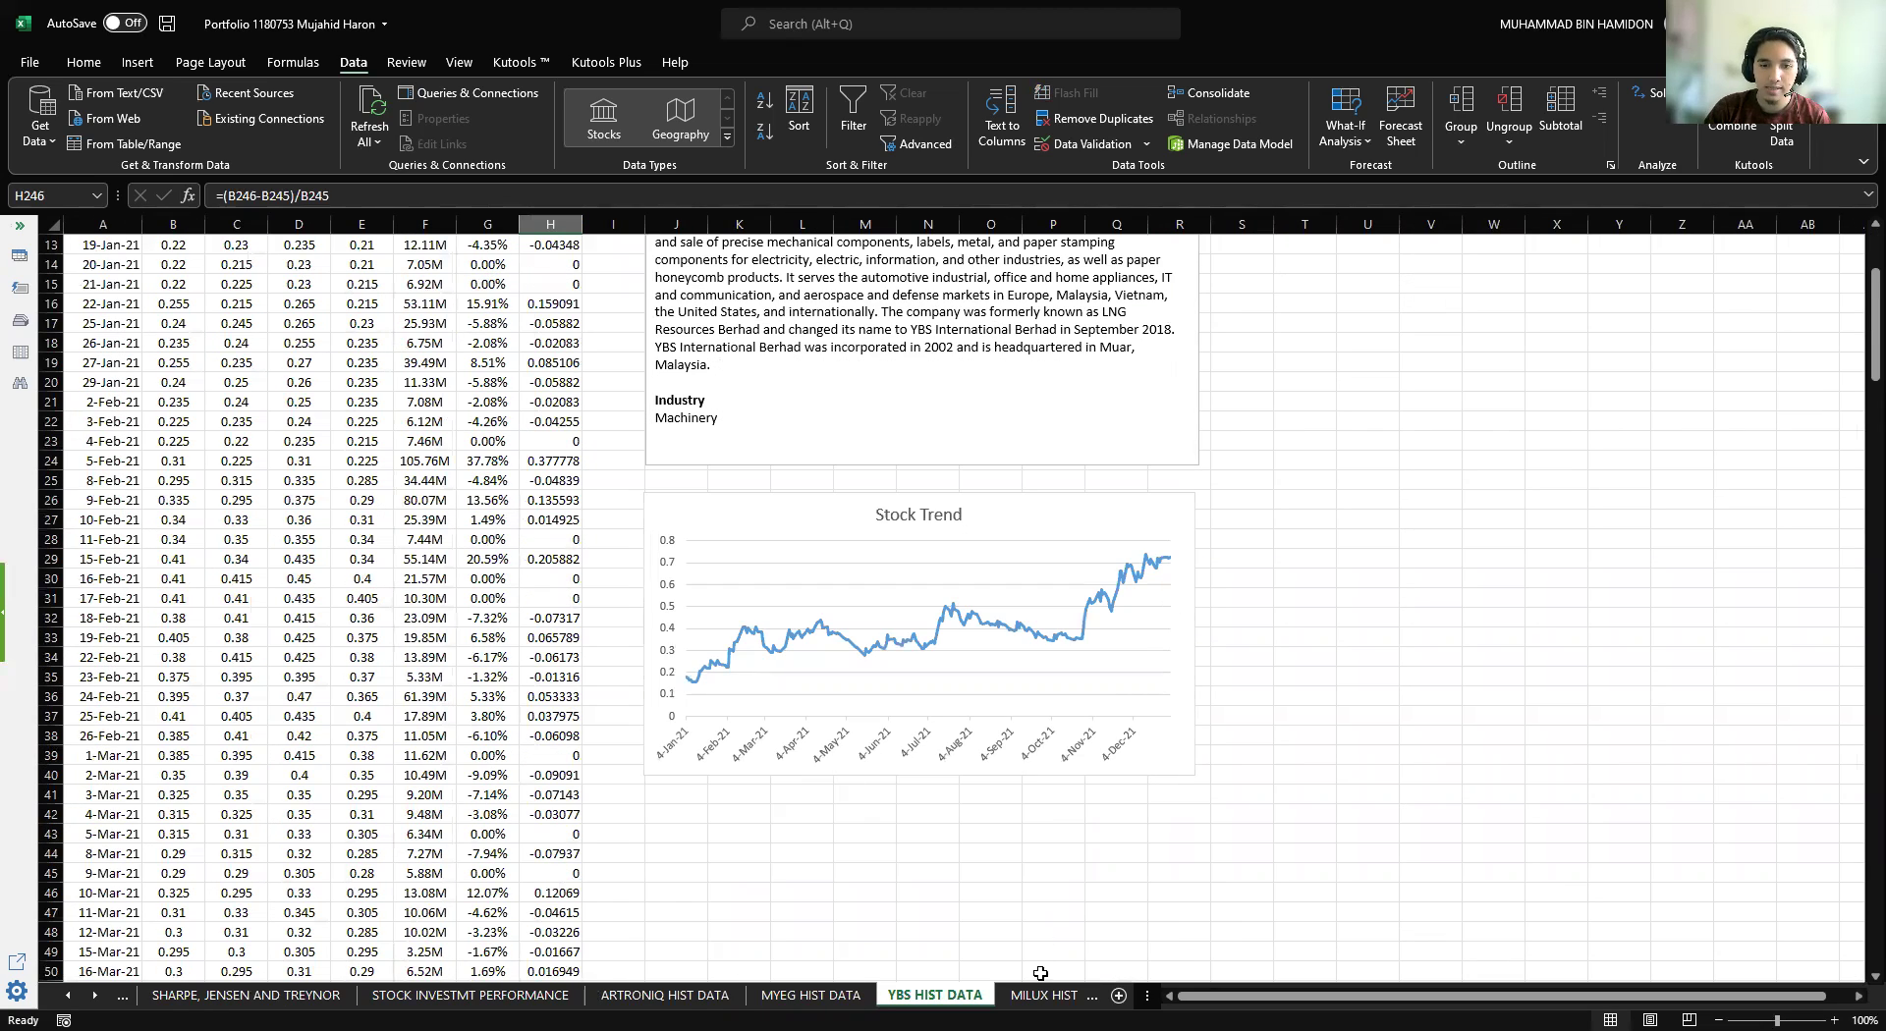
left_click(1047, 992)
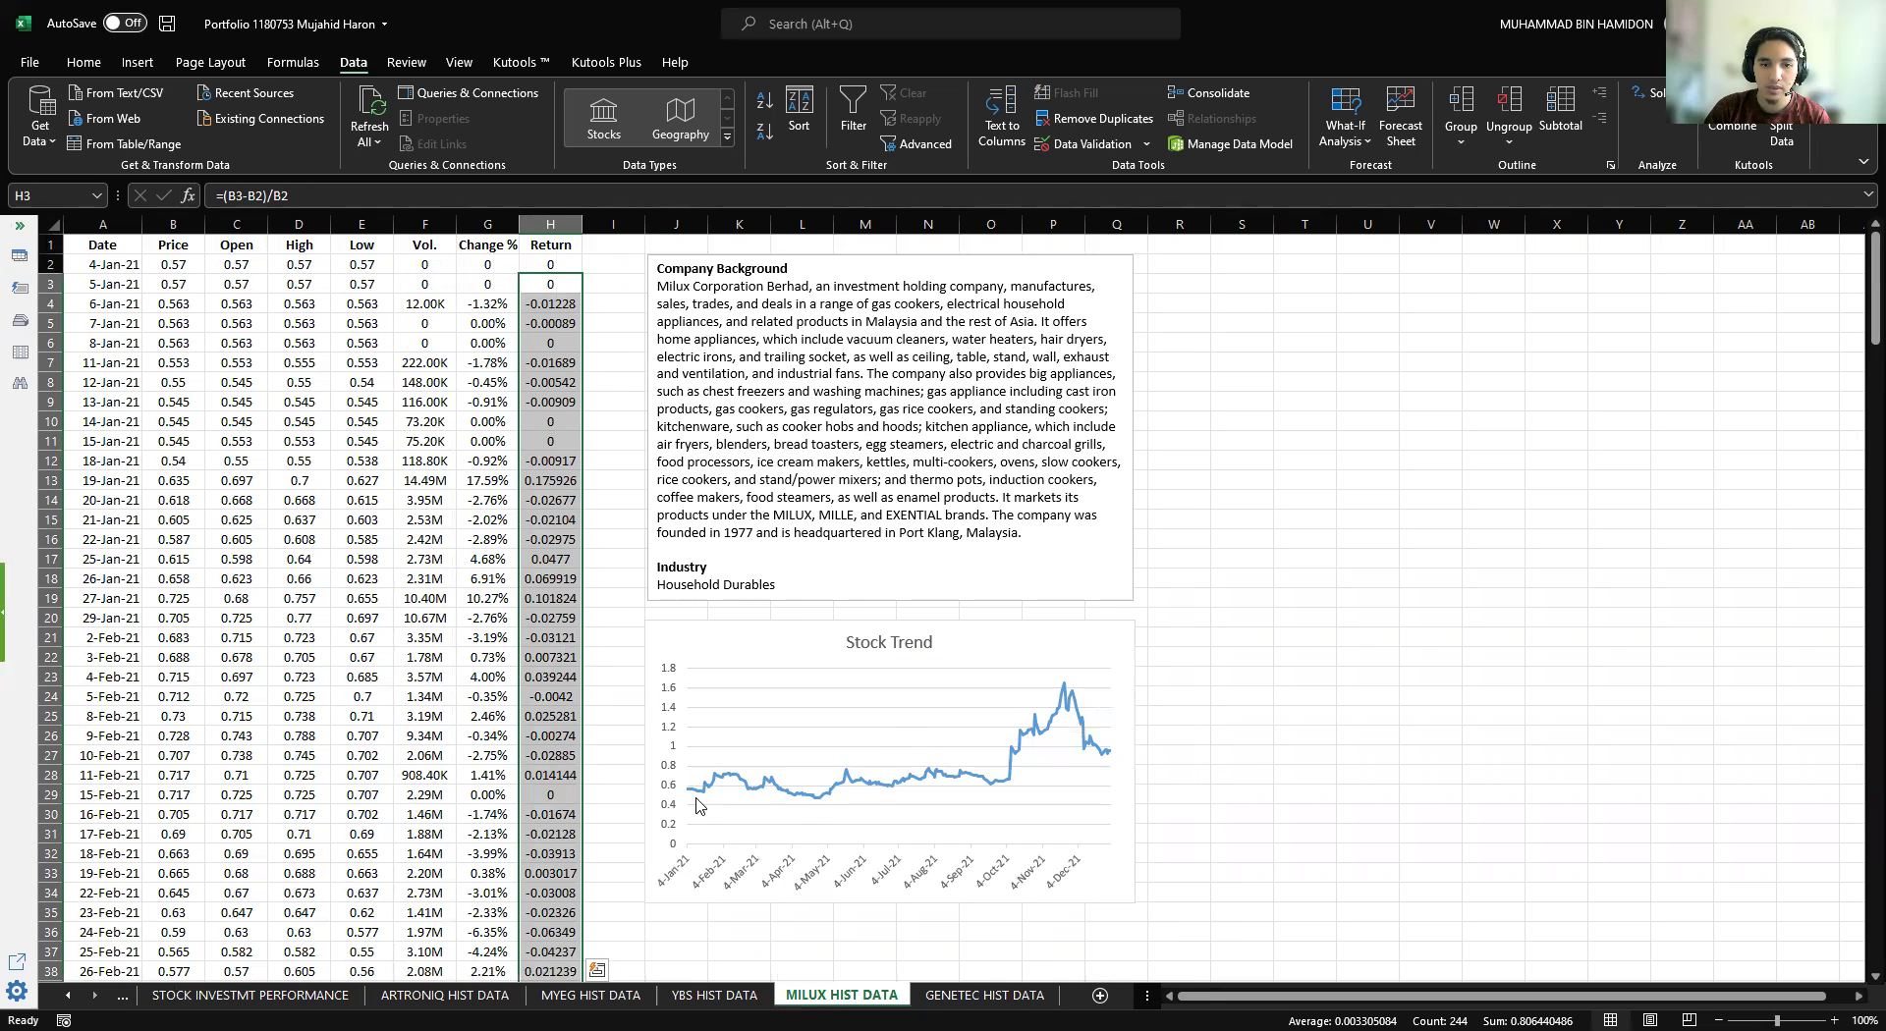
left_click(1022, 995)
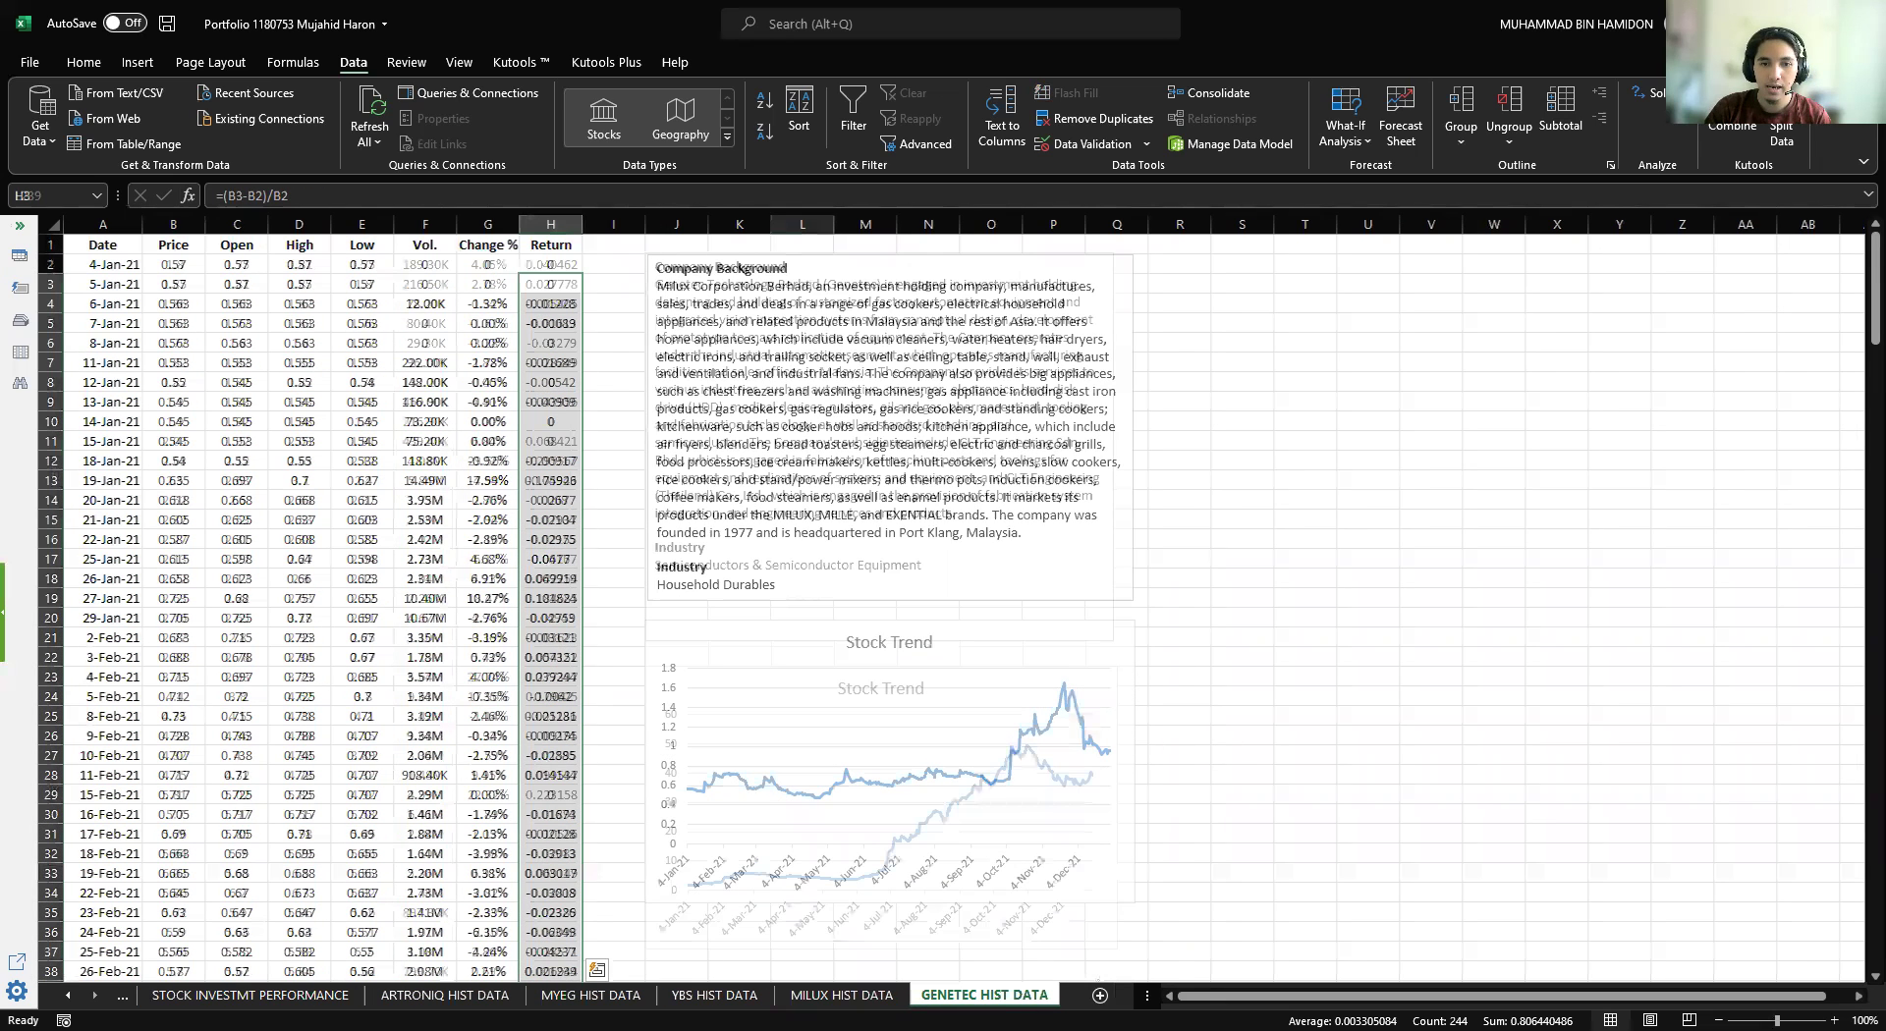